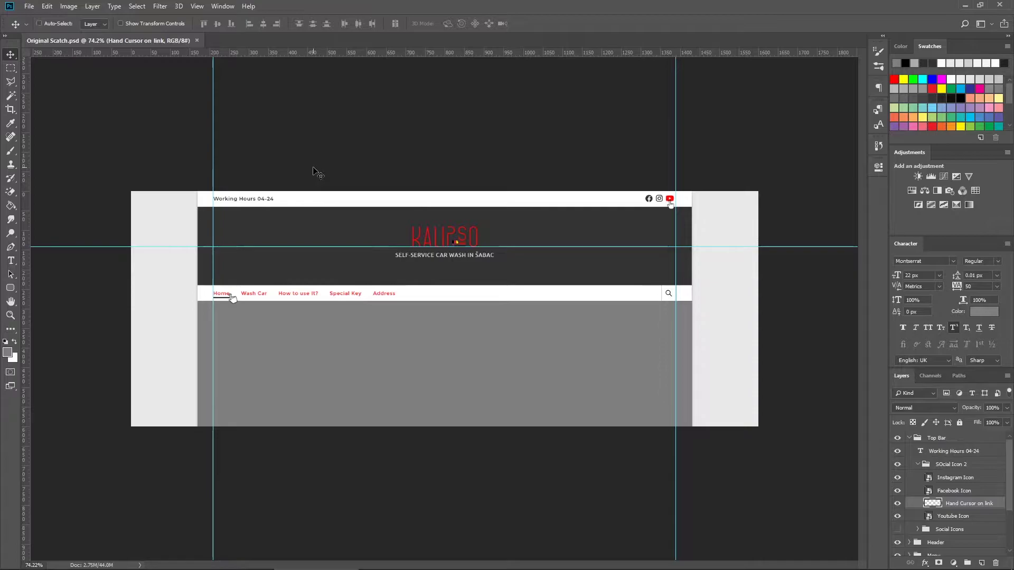
# Step: Create a new blank 1600 × 600 px document
pyautogui.click(29, 6)
pyautogui.click(44, 17)
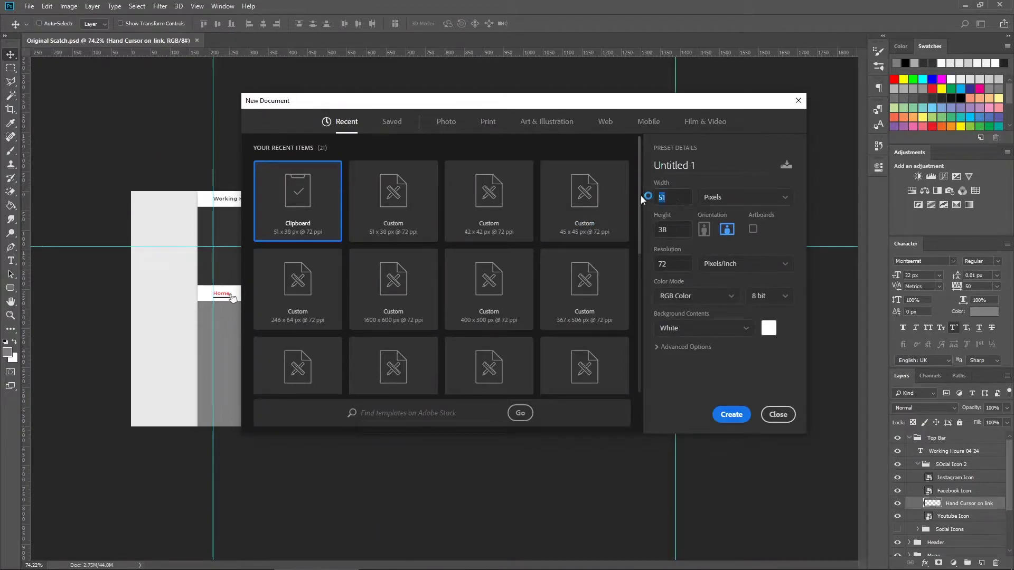
pyautogui.doubleClick(663, 198)
pyautogui.write('1600')
pyautogui.press('Tab')
pyautogui.write('600')
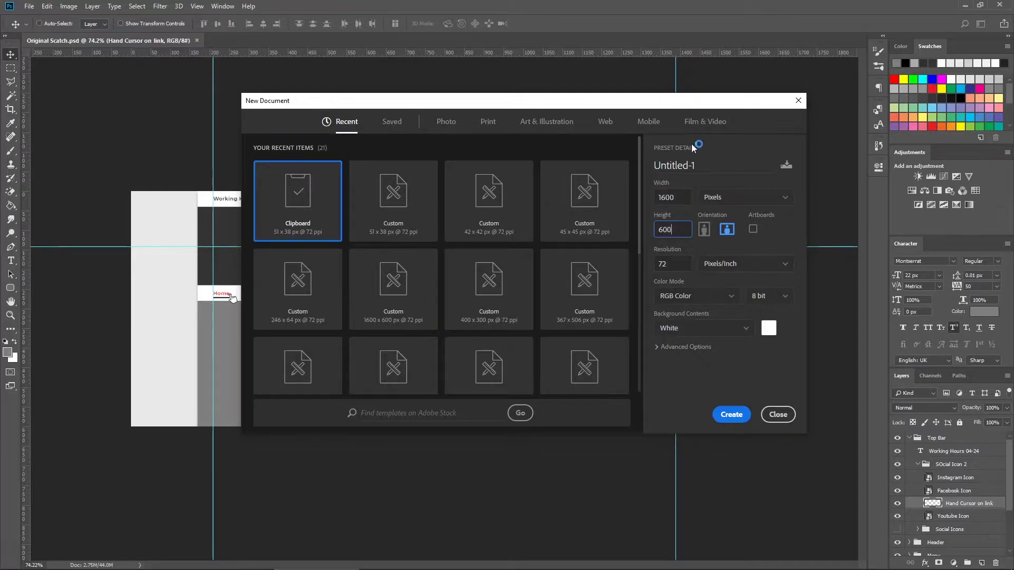
pyautogui.click(732, 416)
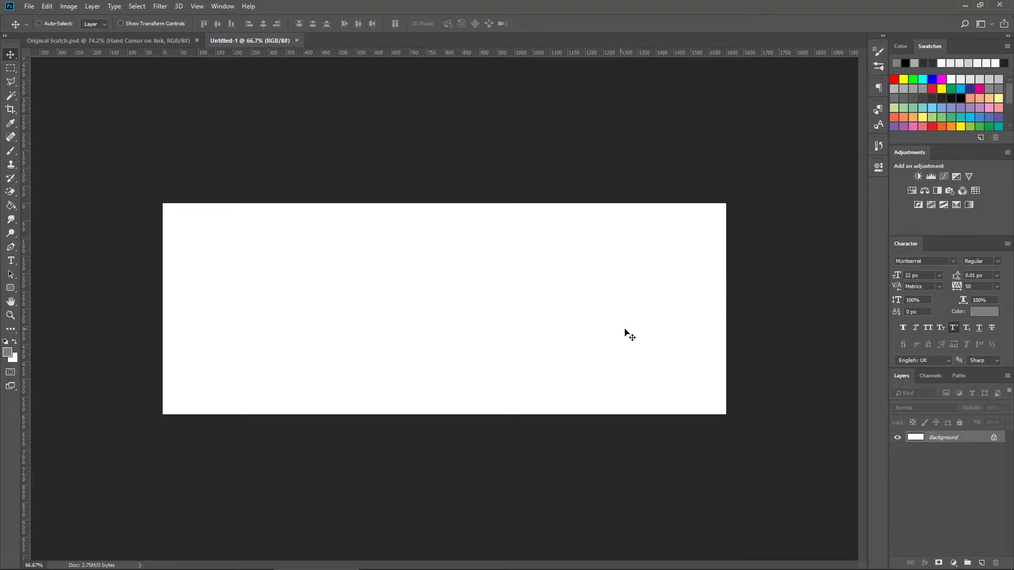
# Step: Unlock the Background layer and fill it with light grey #e9e9e9 using the Paint Bucket
pyautogui.click(994, 437)
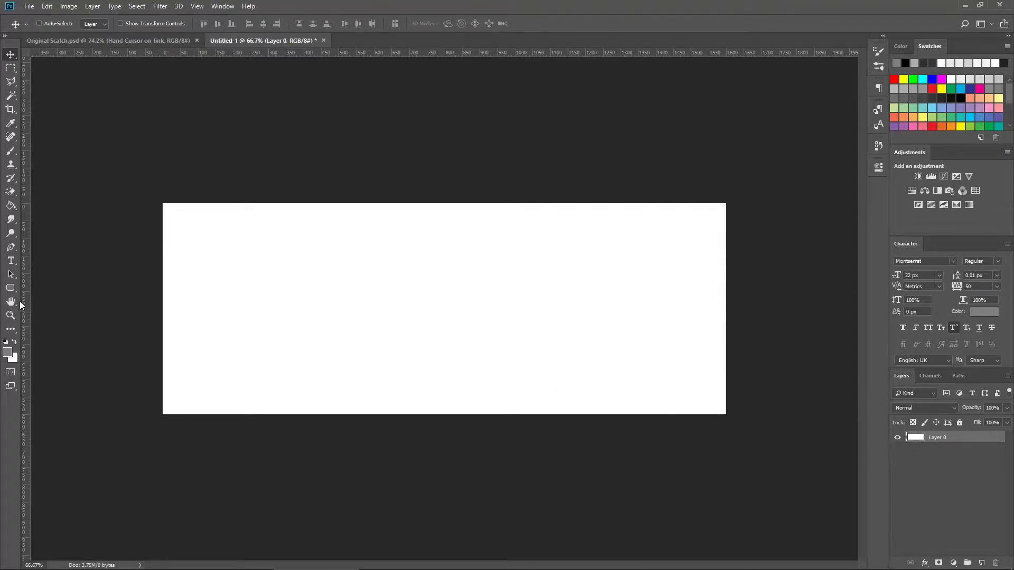
pyautogui.click(9, 354)
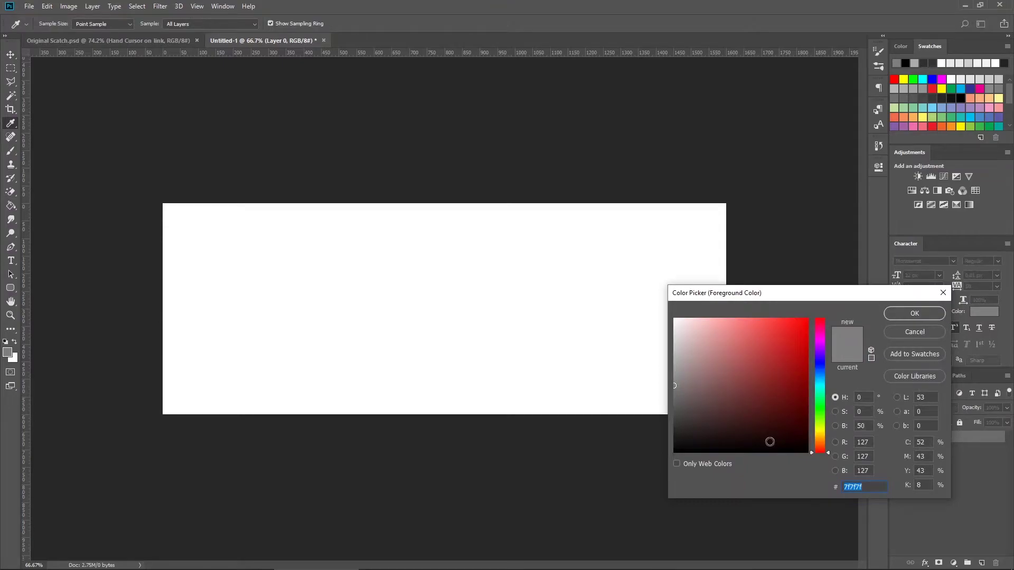
pyautogui.write('e9e9e9')
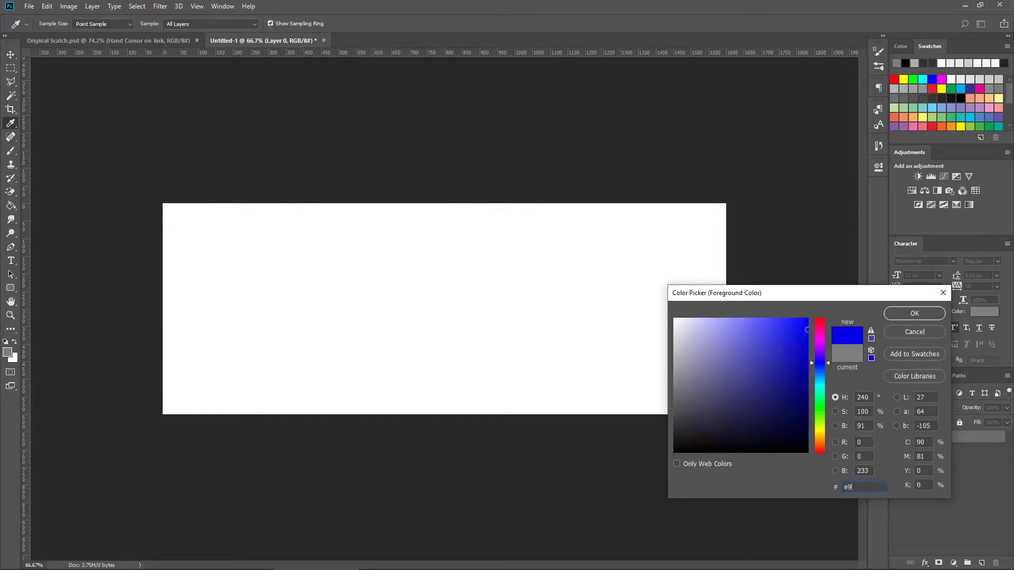
pyautogui.click(914, 313)
pyautogui.click(12, 207)
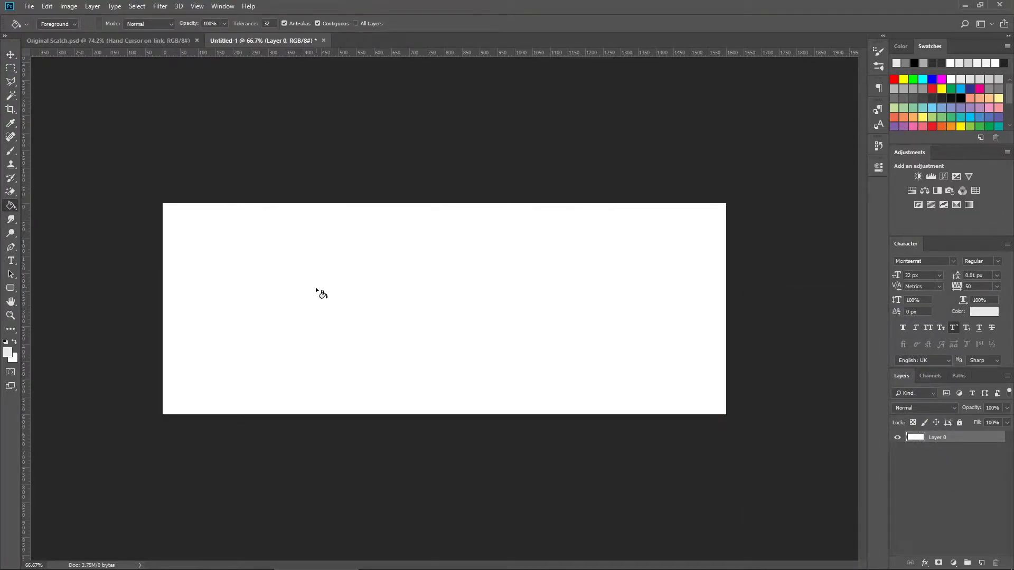
pyautogui.click(316, 289)
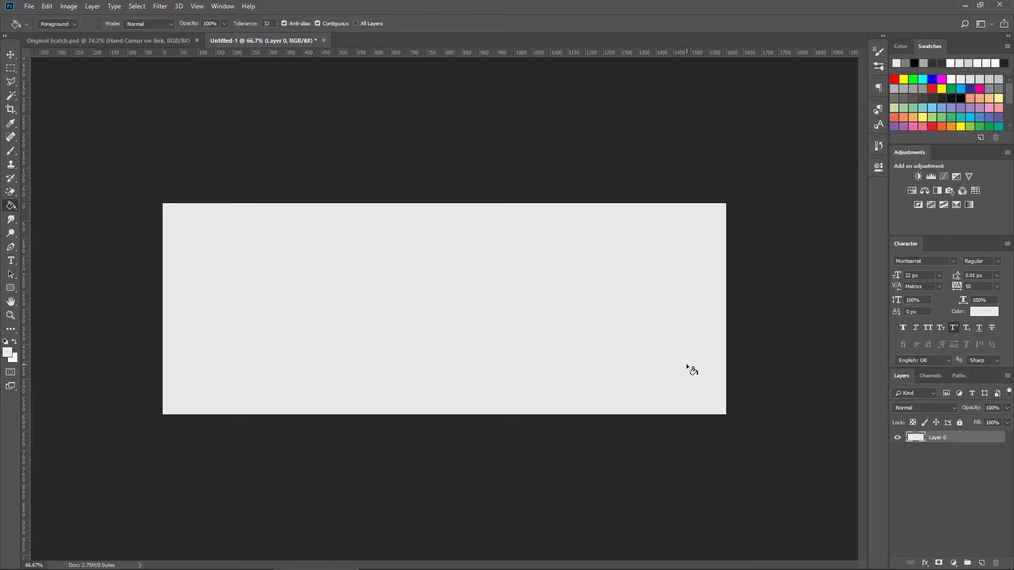
# Step: Draw a 1260 × 100 px rectangle on the grey canvas
pyautogui.click(10, 287)
pyautogui.rightClick(12, 288)
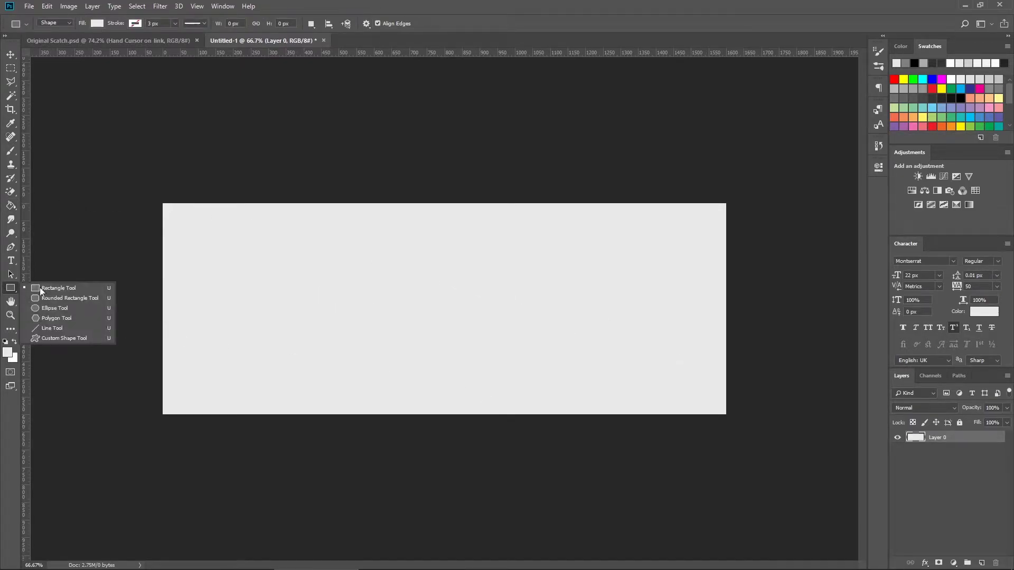
pyautogui.click(68, 286)
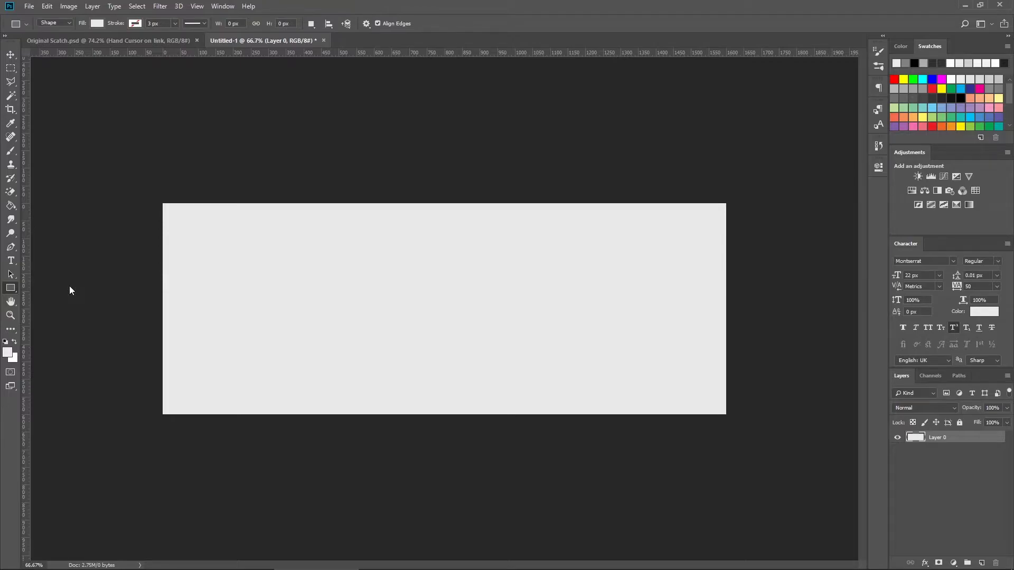
pyautogui.click(315, 256)
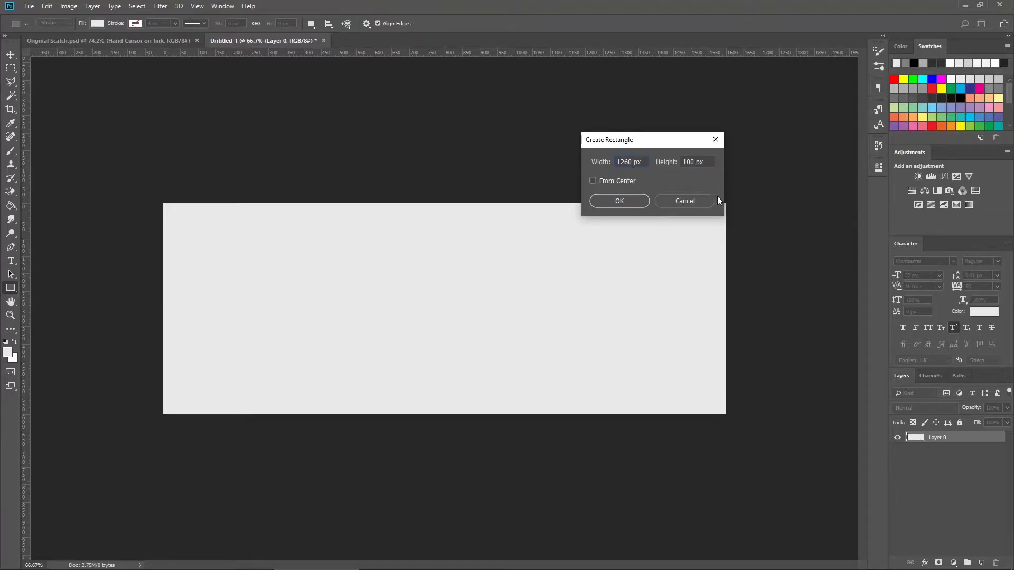
pyautogui.click(637, 202)
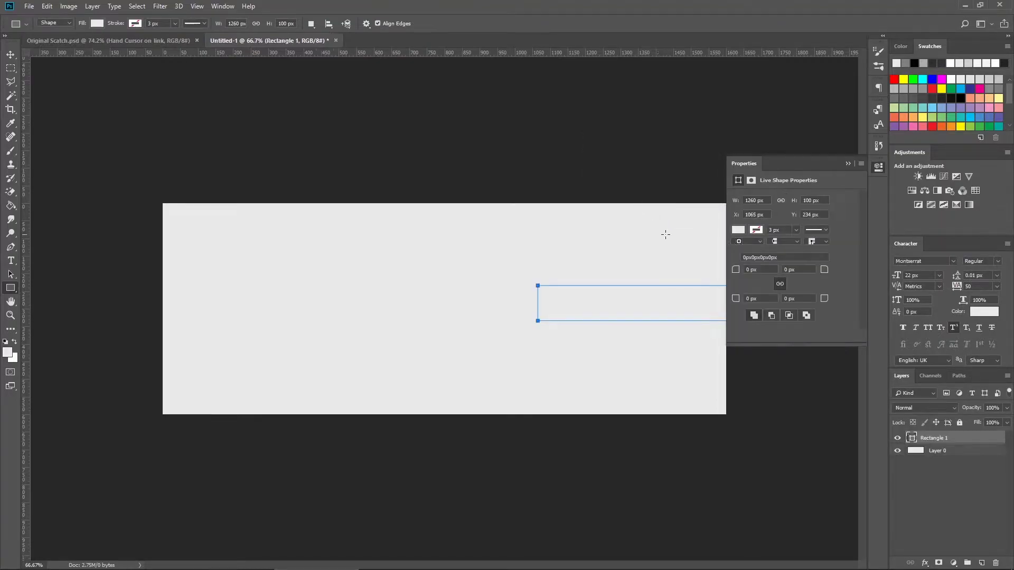
# Step: Set the rectangle's fill colour to white
pyautogui.click(739, 230)
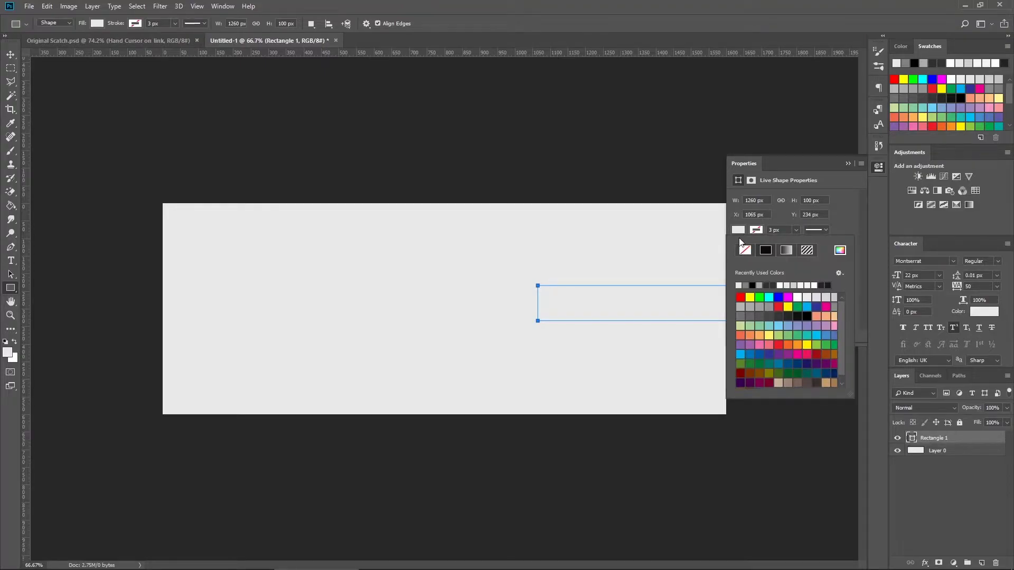
pyautogui.click(818, 285)
pyautogui.click(800, 166)
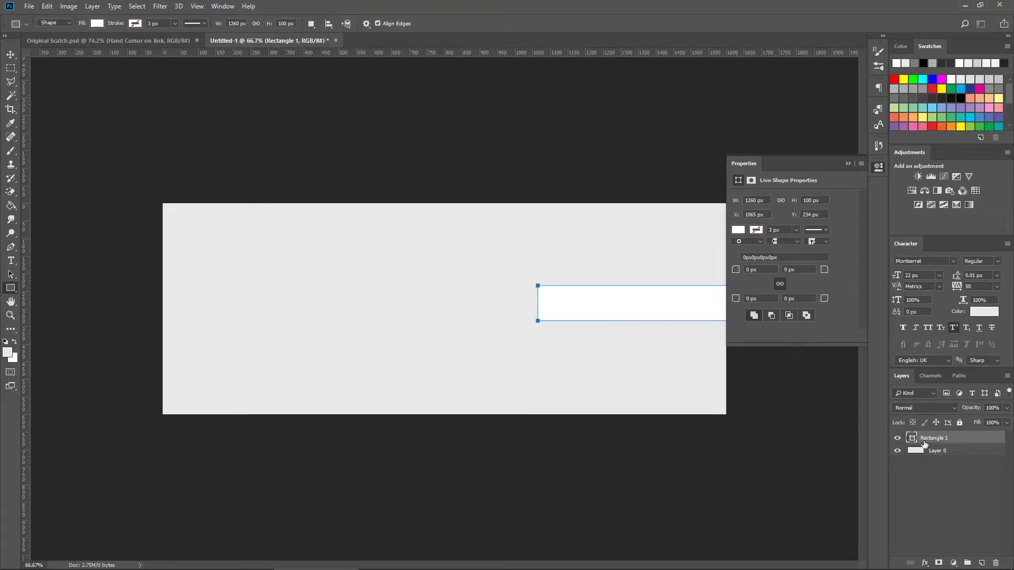
pyautogui.click(848, 164)
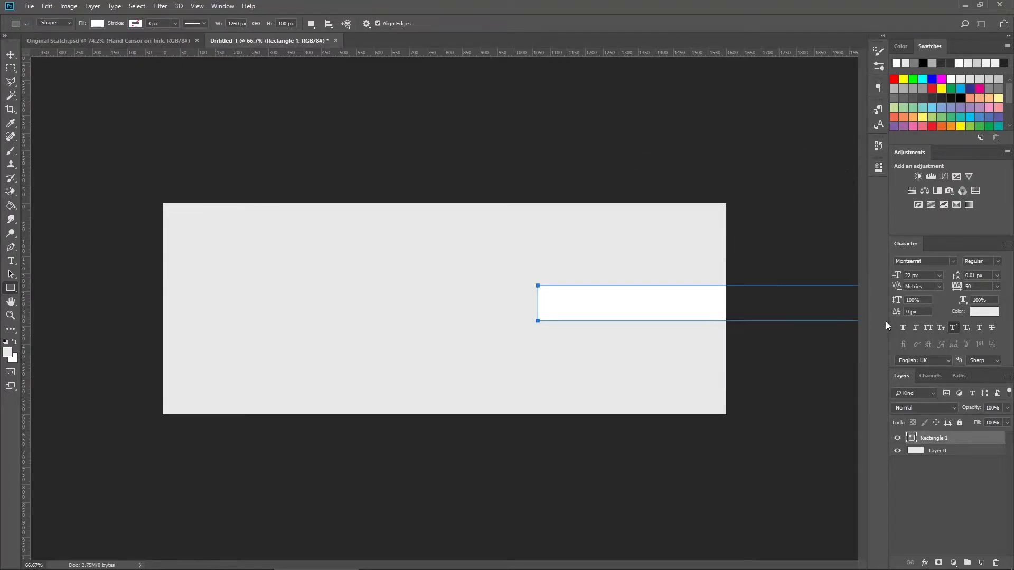
pyautogui.click(10, 54)
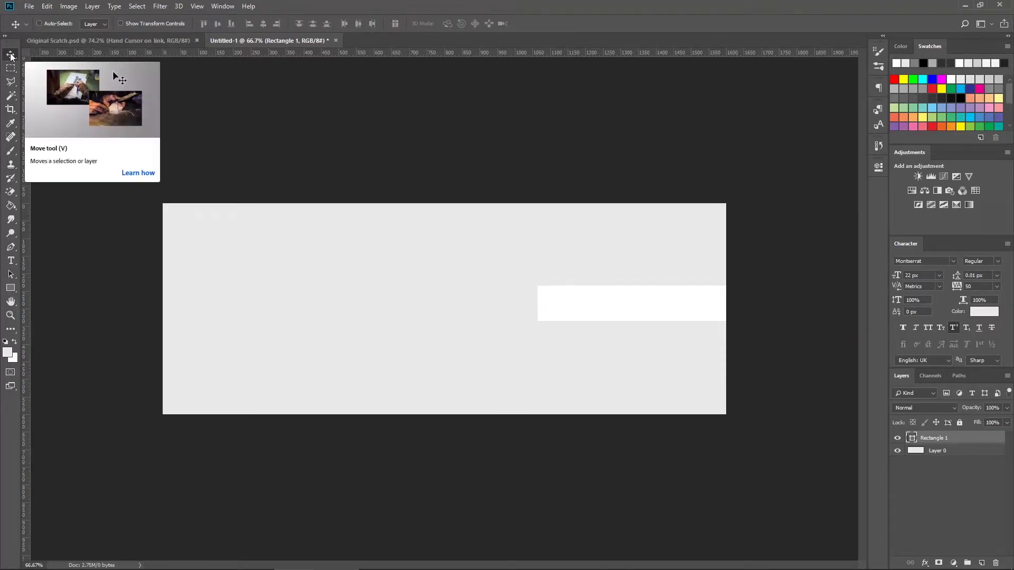
# Step: Centre the white bar horizontally and move it up to the canvas top edge
pyautogui.press('ctrl')
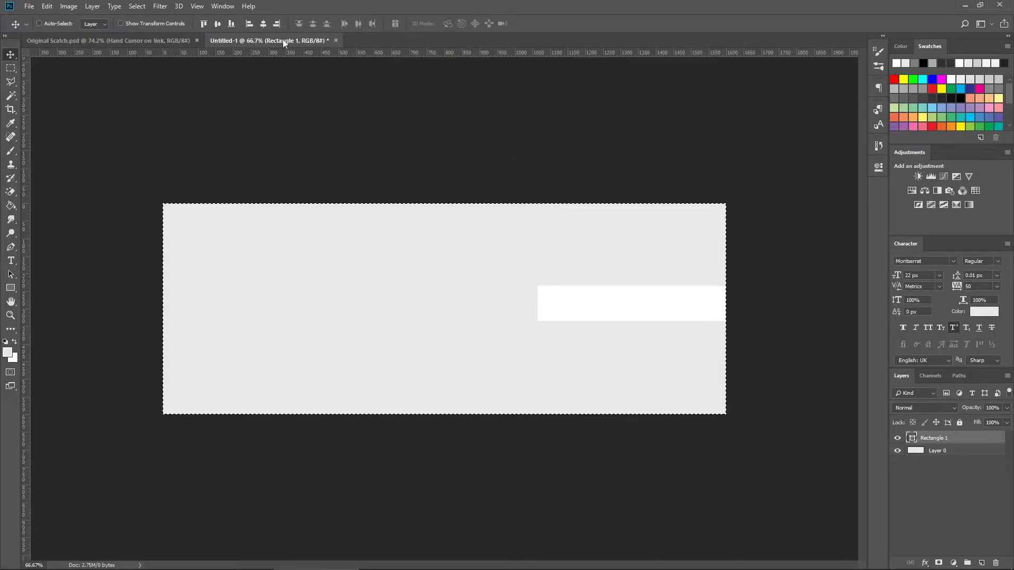
pyautogui.hotkey('ctrl', 'a')
pyautogui.click(263, 24)
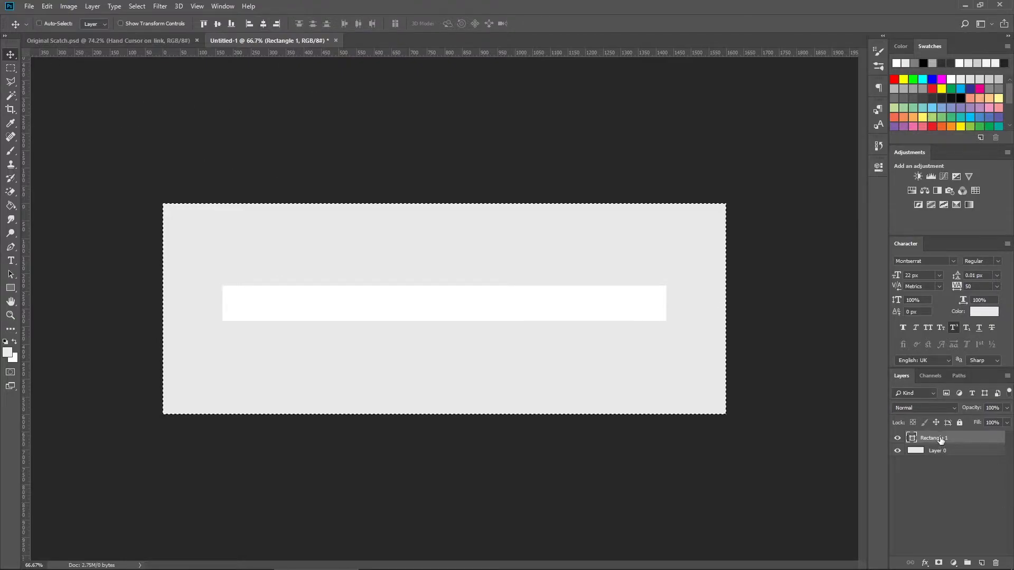
pyautogui.hotkey('ctrl', 'd')
pyautogui.moveTo(444, 293); pyautogui.dragTo(443, 225)
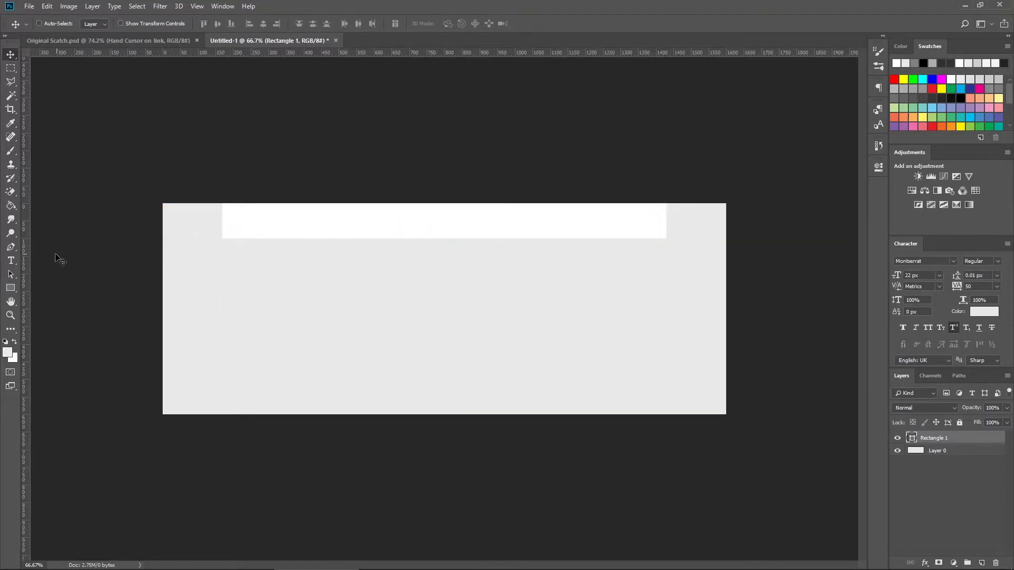
# Step: Add vertical guides at the bar's left and right edges, then compare with the original mockup
pyautogui.moveTo(25, 261); pyautogui.dragTo(223, 271)
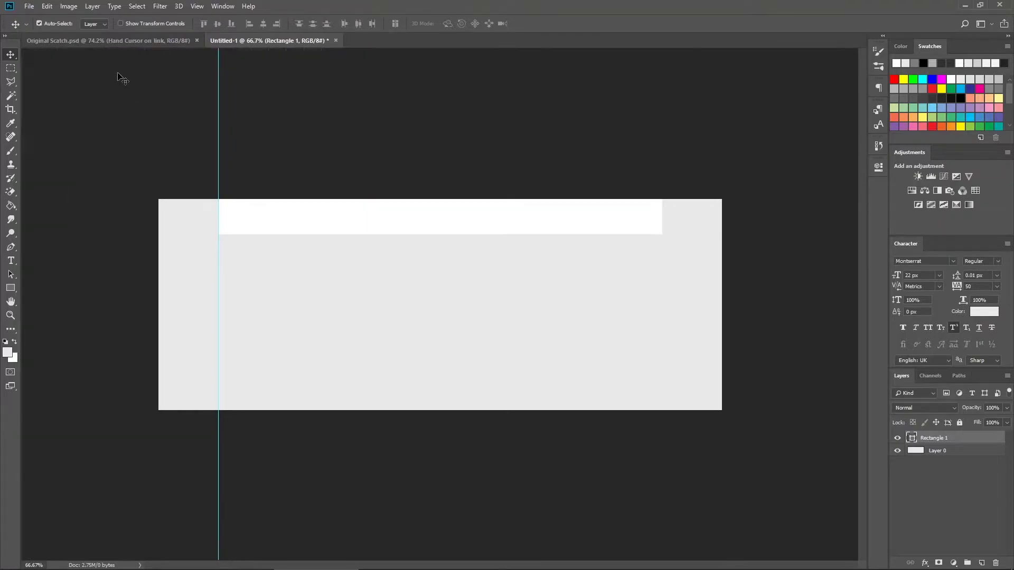
pyautogui.moveTo(24, 201); pyautogui.dragTo(666, 283)
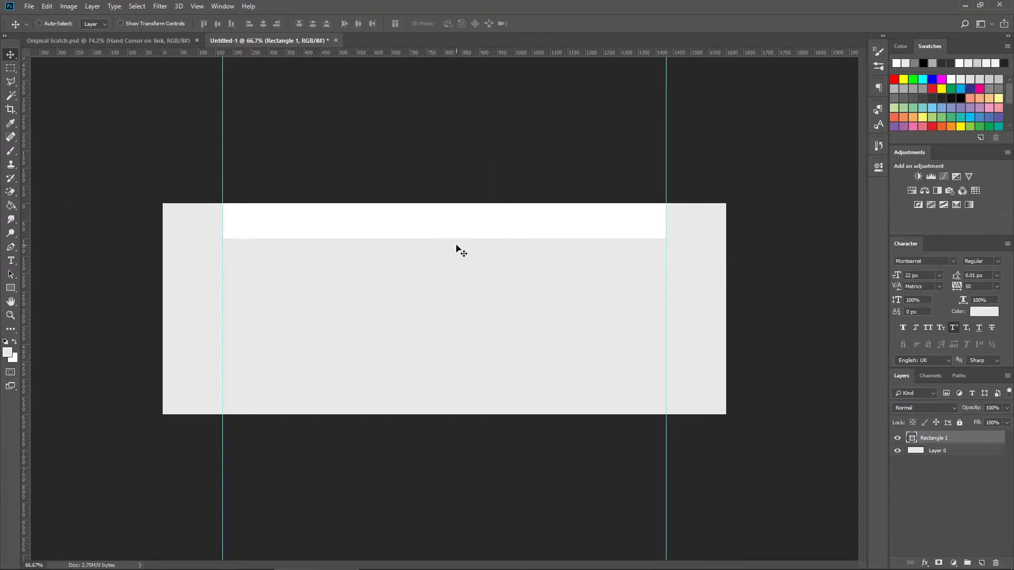
pyautogui.click(131, 42)
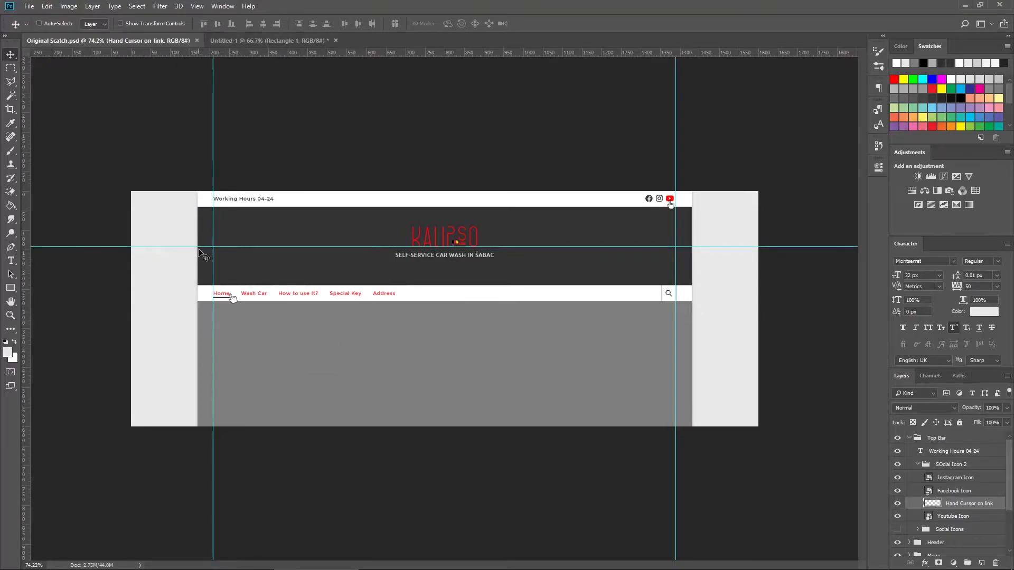
# Step: Stretch the white rectangle down to the bottom of the canvas with Free Transform
pyautogui.click(227, 39)
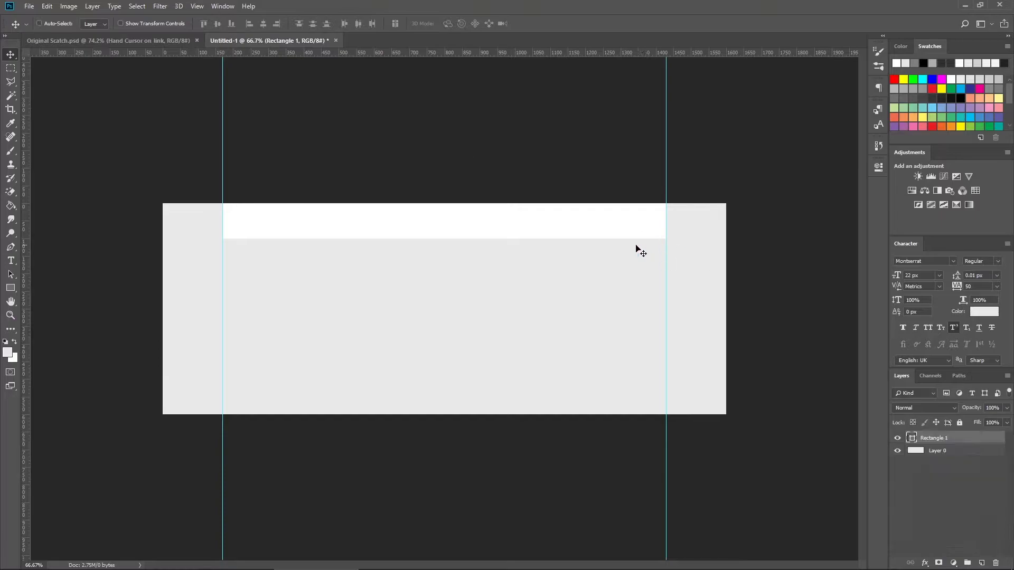
pyautogui.hotkey('ctrl', 't')
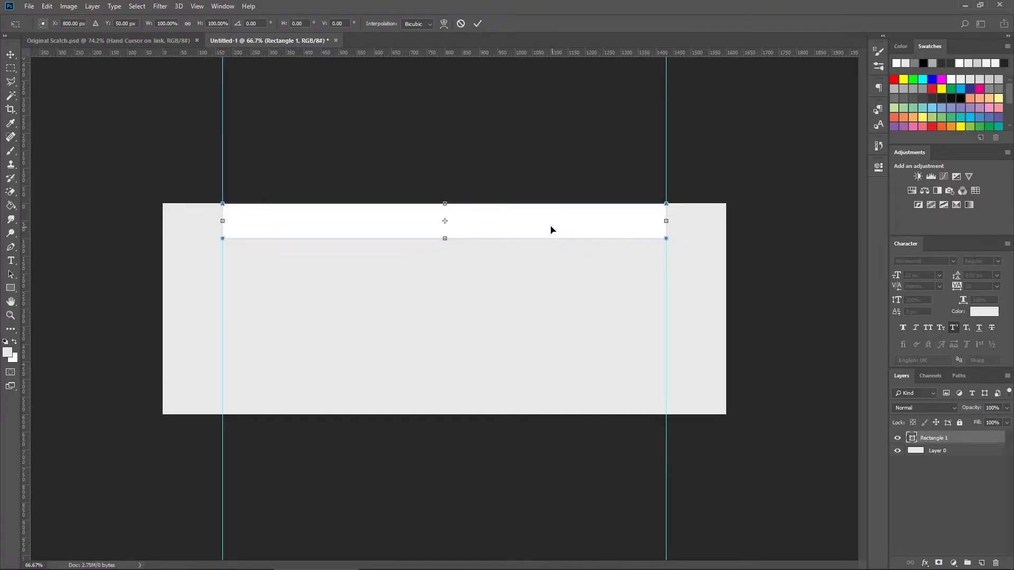
pyautogui.moveTo(443, 238); pyautogui.dragTo(451, 414)
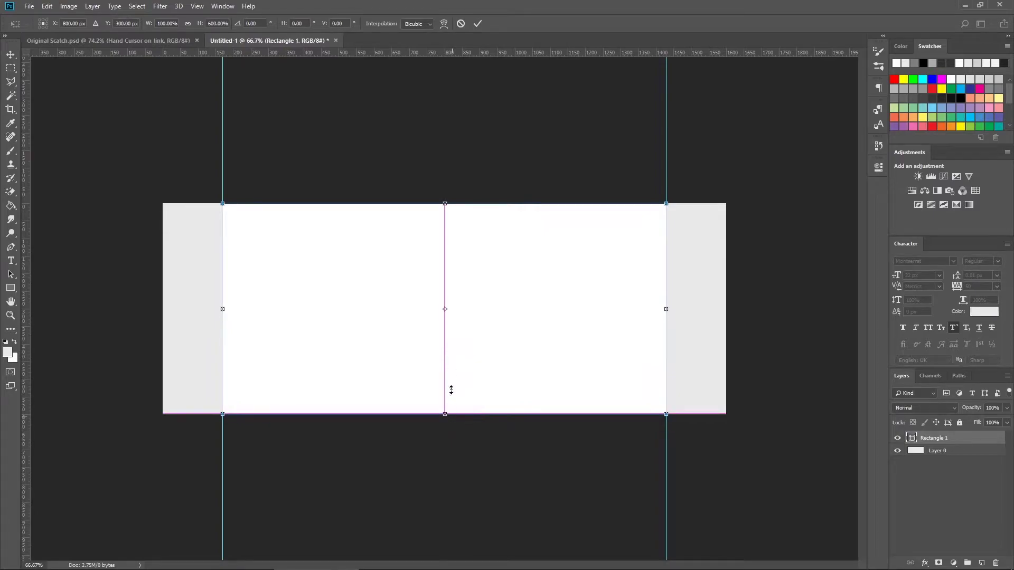
pyautogui.click(478, 23)
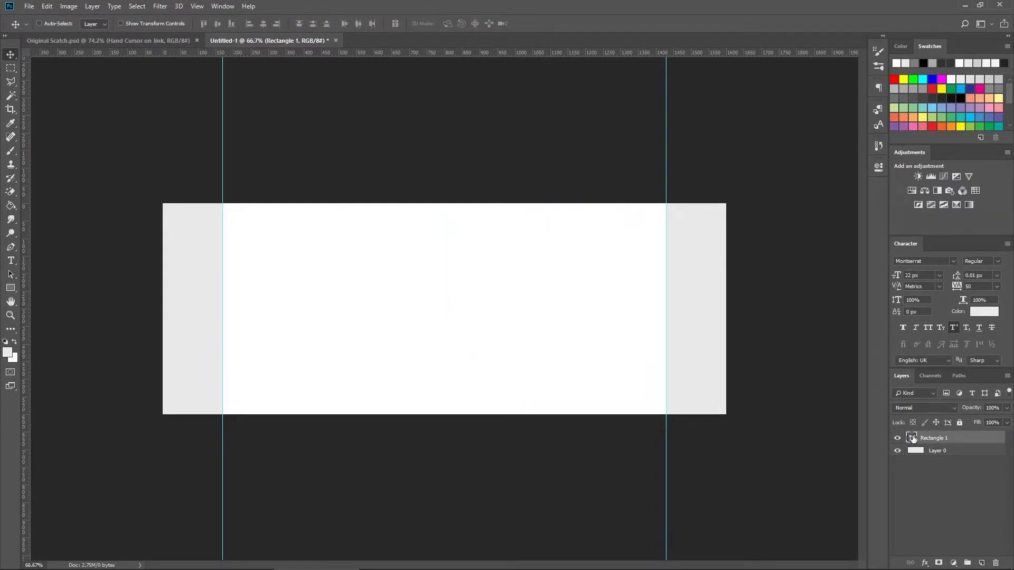
# Step: Give the rectangle a Multiply drop shadow: 35% opacity, 90° angle, 3 px distance, 7 px size
pyautogui.rightClick(912, 439)
pyautogui.press('h')
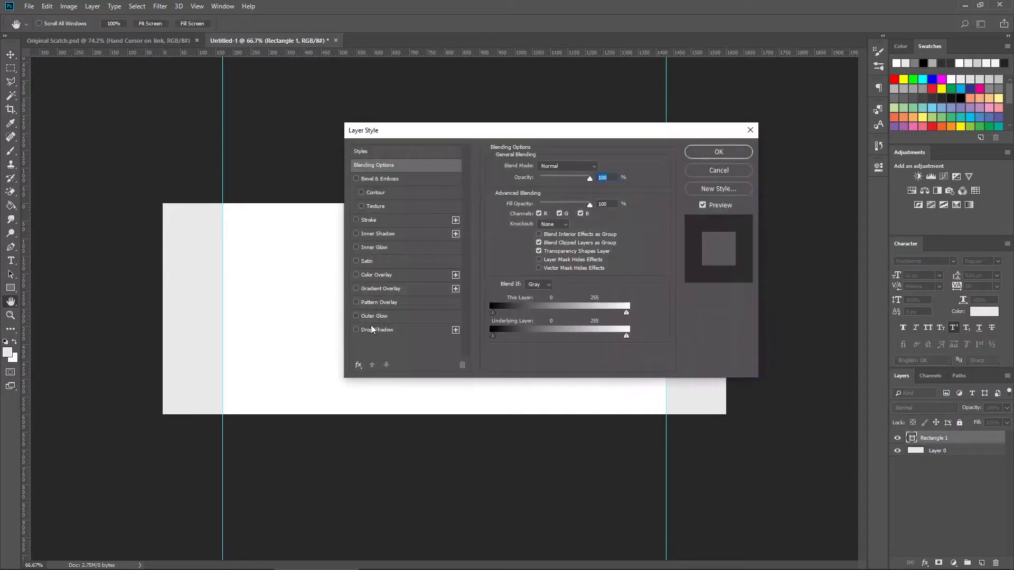
pyautogui.click(356, 330)
pyautogui.click(378, 331)
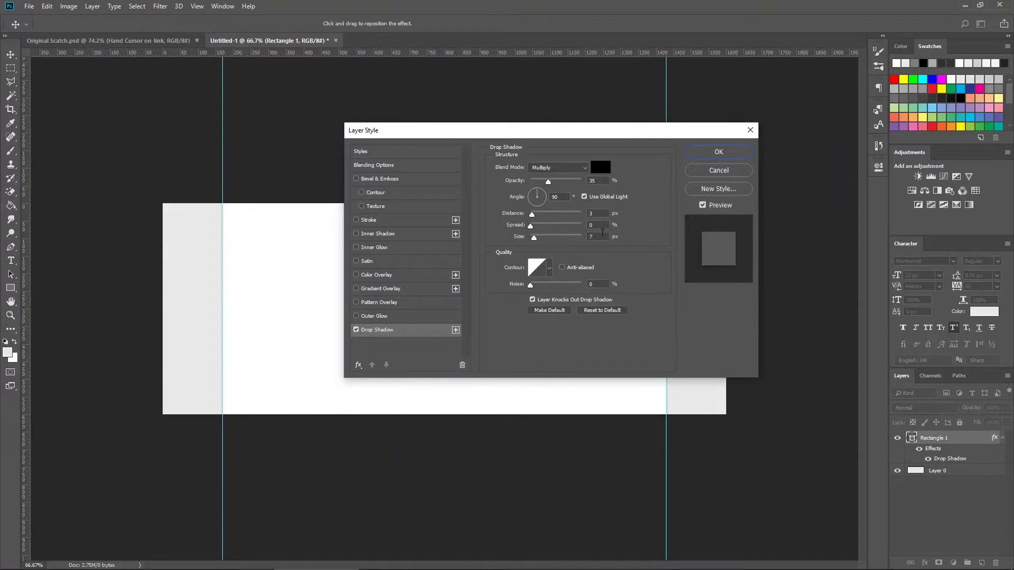
pyautogui.click(718, 152)
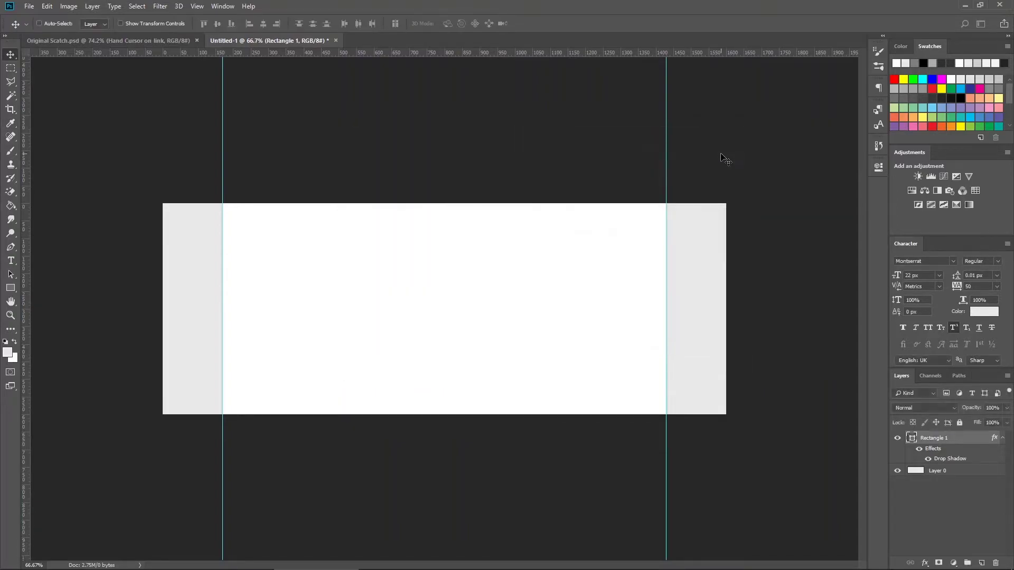
pyautogui.moveTo(222, 151); pyautogui.dragTo(176, 154)
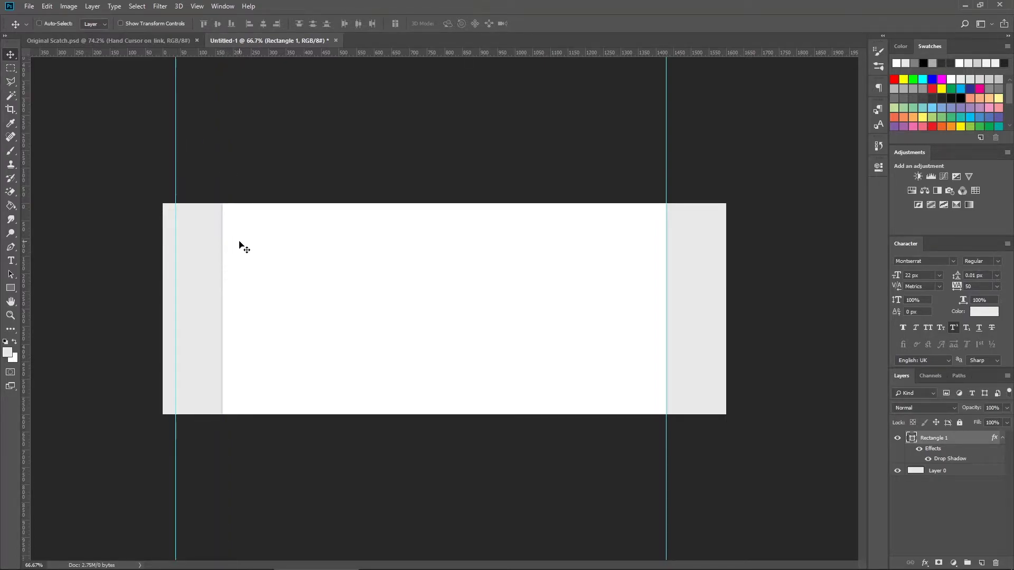
pyautogui.hotkey('ctrl', 'z')
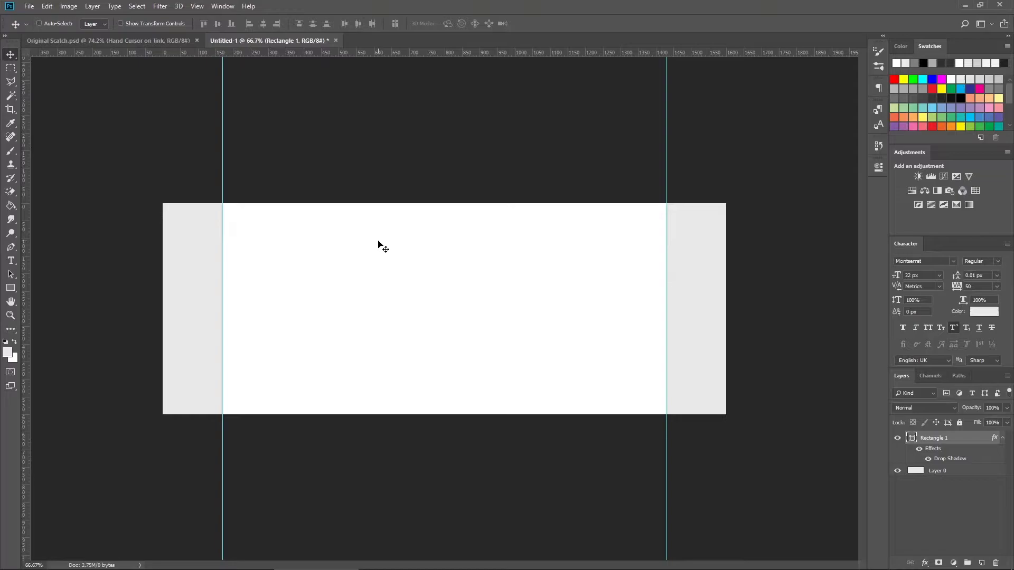
# Step: Rename Layer 0 to 'Main Backround'
pyautogui.doubleClick(939, 471)
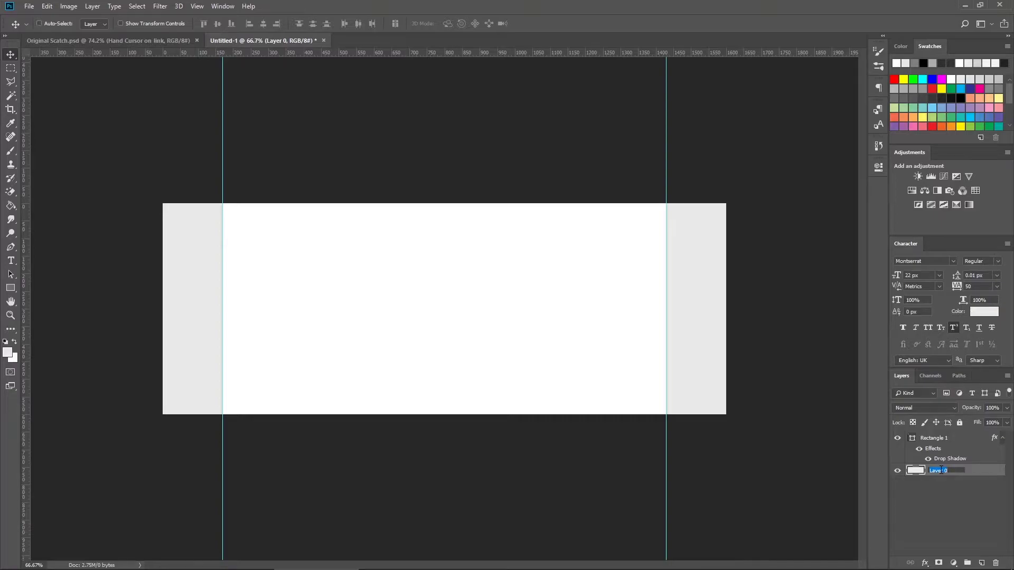
pyautogui.write('B')
pyautogui.press('BackSpace')
pyautogui.press('BackSpace')
pyautogui.write('Main Backround')
pyautogui.press('Return')
pyautogui.doubleClick(967, 471)
pyautogui.click(971, 471)
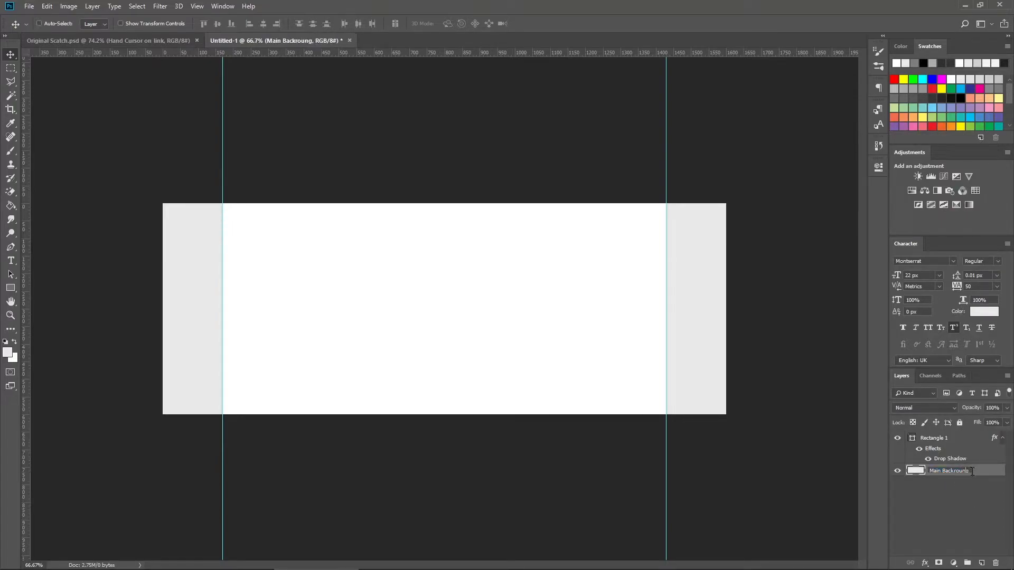
pyautogui.press('Return')
# Step: Rename the Rectangle 1 layer to 'Shadow Backgorund'
pyautogui.doubleClick(934, 439)
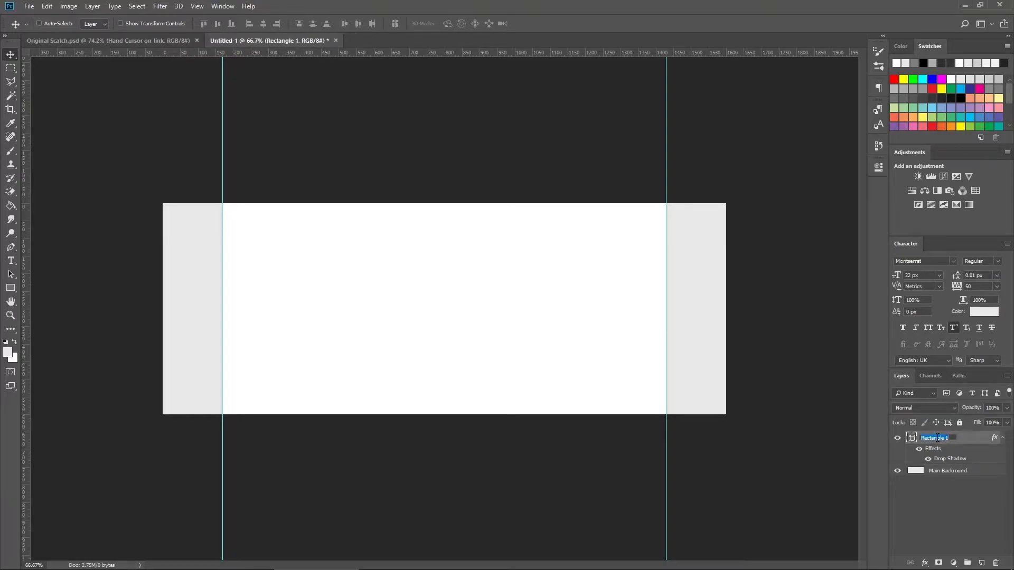
pyautogui.write('White')
pyautogui.hotkey('ctrl', 'a')
pyautogui.write('Shadow Backgorund')
pyautogui.press('Return')
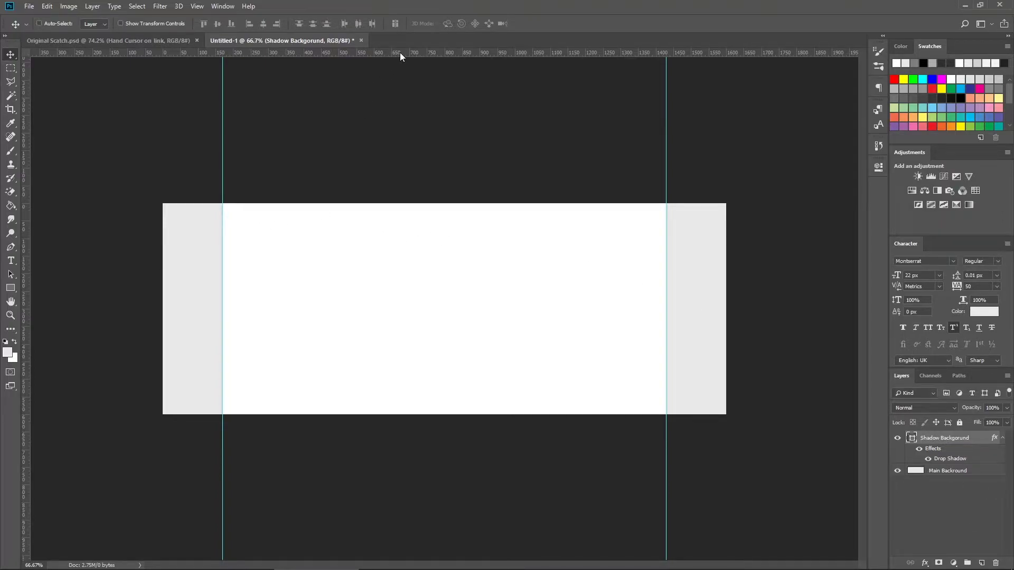
# Step: Add a horizontal guide just below the canvas top and compare with the Original Scatch design
pyautogui.moveTo(401, 52); pyautogui.dragTo(412, 217)
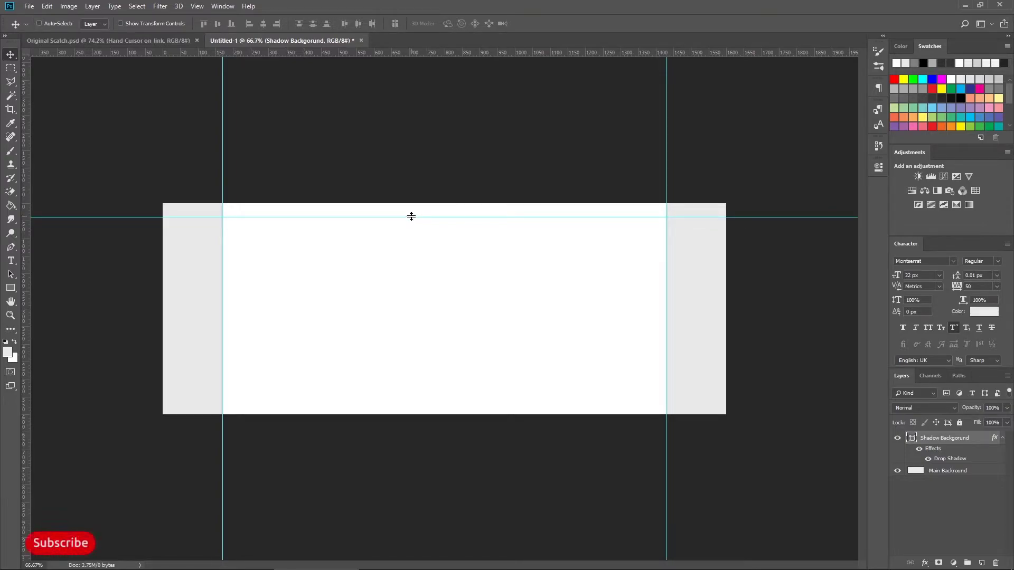
pyautogui.scroll(1, 411, 216)
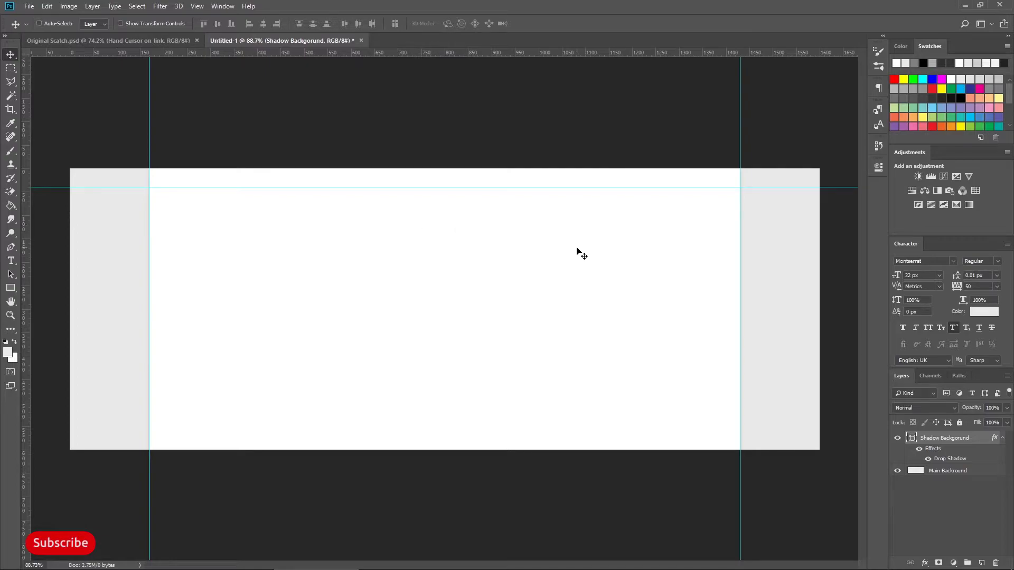
pyautogui.click(169, 41)
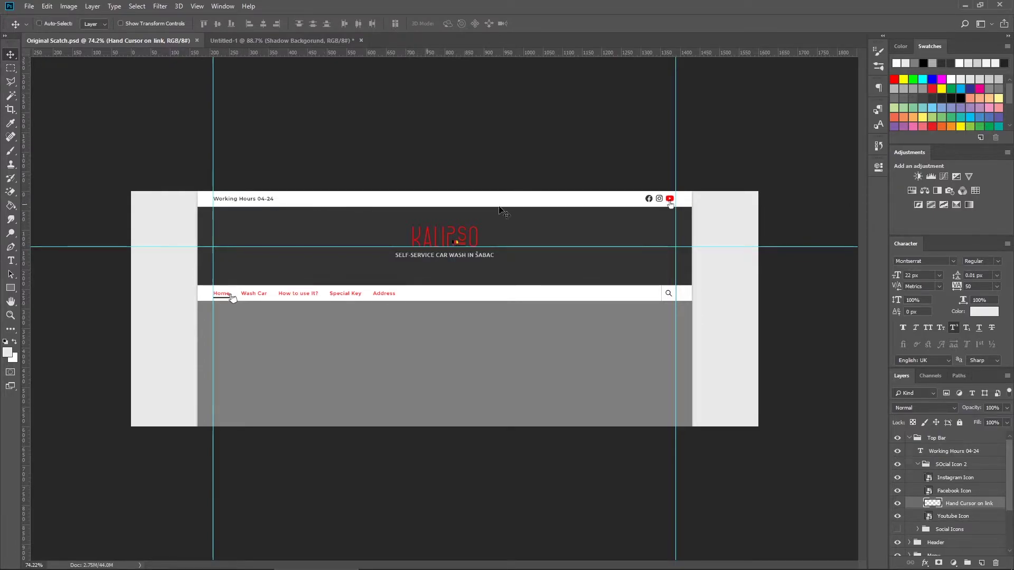
pyautogui.click(285, 39)
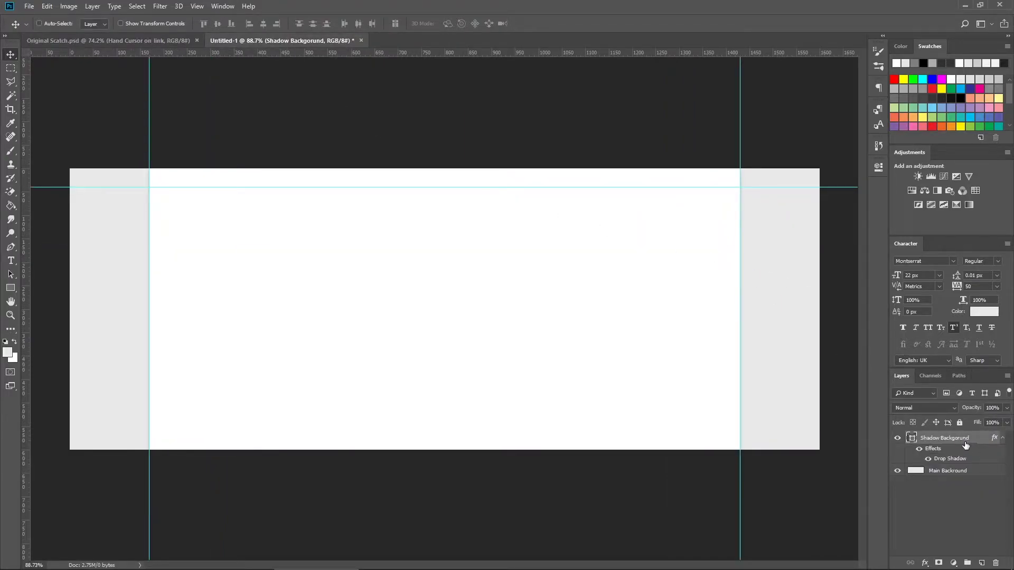
# Step: Create a new layer group named 'Top Bar'
pyautogui.click(968, 564)
pyautogui.doubleClick(940, 437)
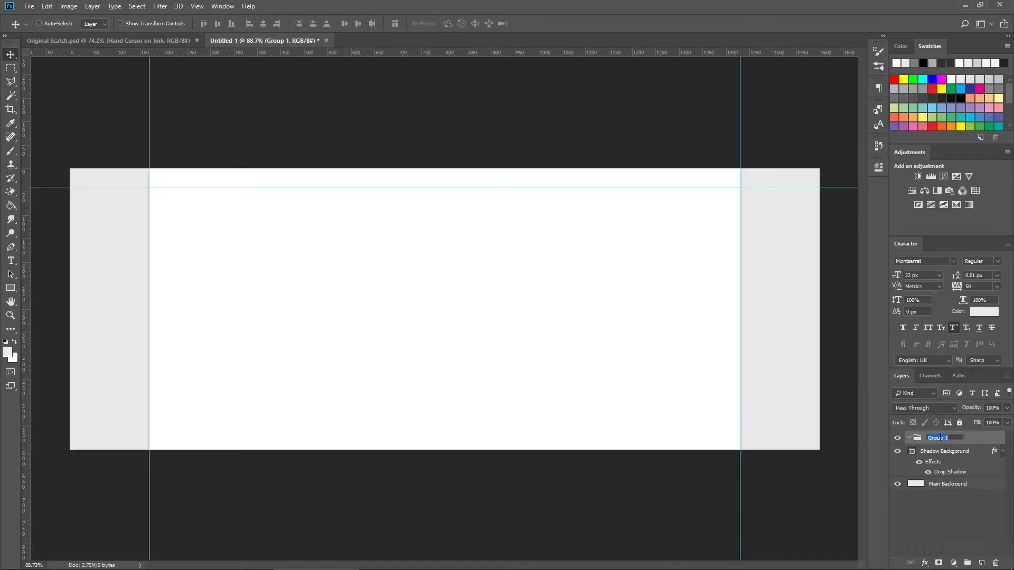
pyautogui.write('Top Bar')
pyautogui.press('Return')
# Step: Draw a text box at the canvas top-left and give it a dark grey colour
pyautogui.click(11, 261)
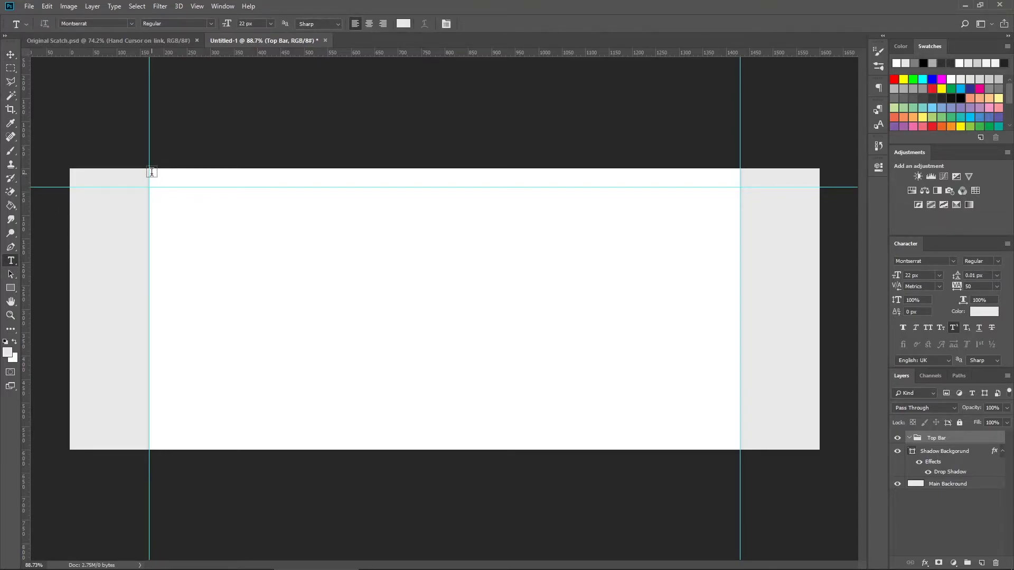
pyautogui.moveTo(150, 169); pyautogui.dragTo(286, 187)
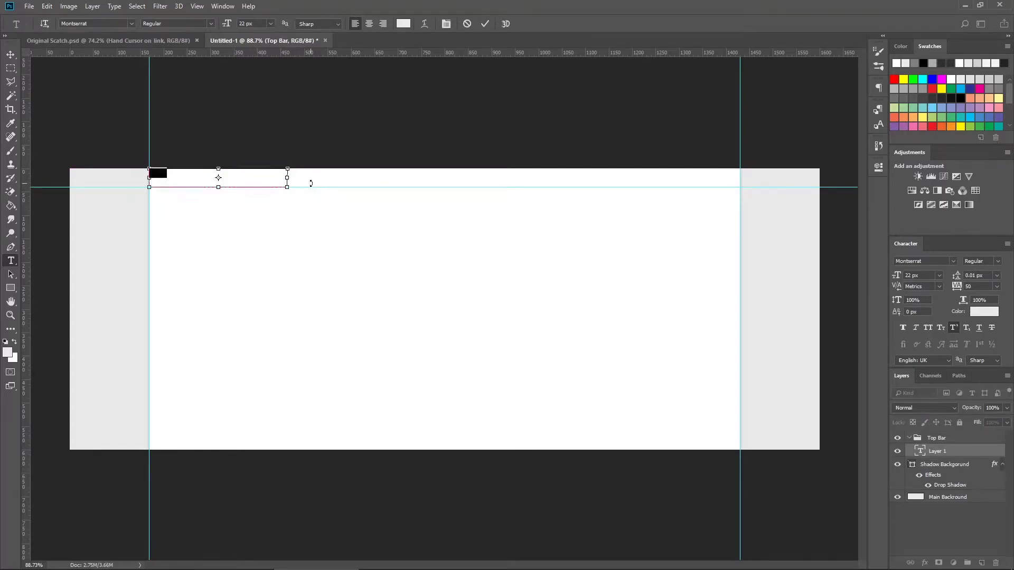
pyautogui.click(404, 24)
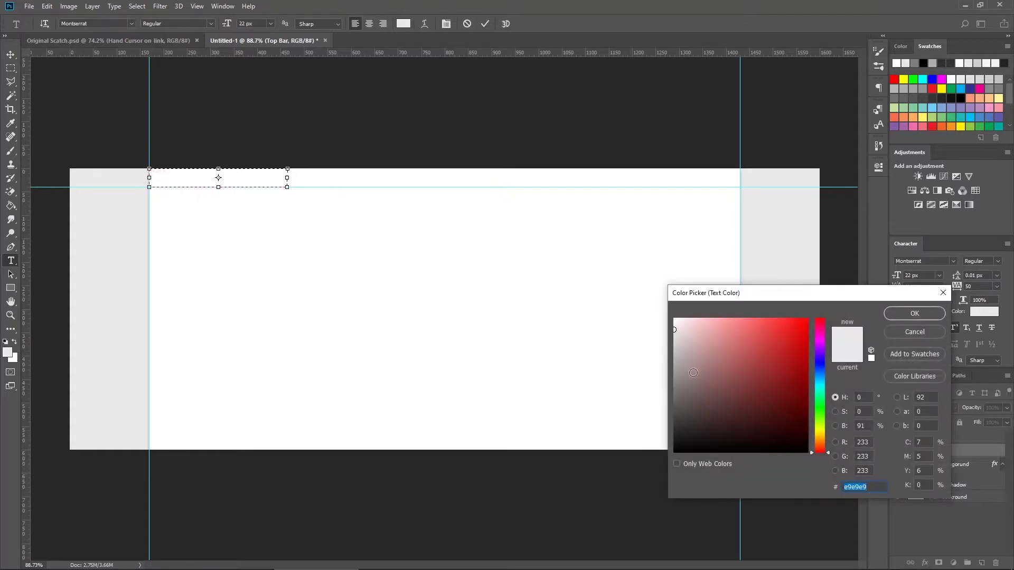
pyautogui.write('3c3c3c')
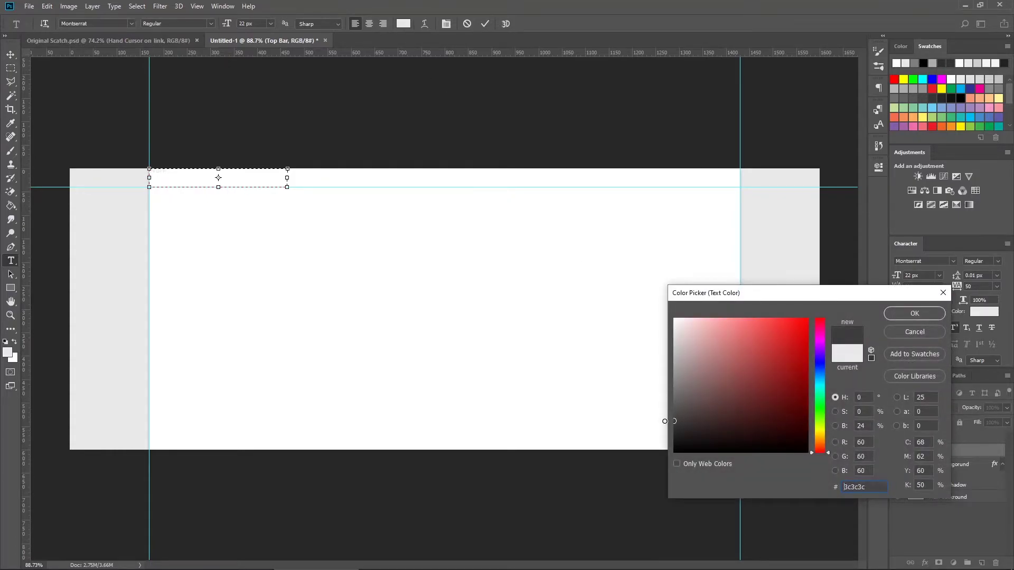
pyautogui.moveTo(665, 421); pyautogui.dragTo(665, 431)
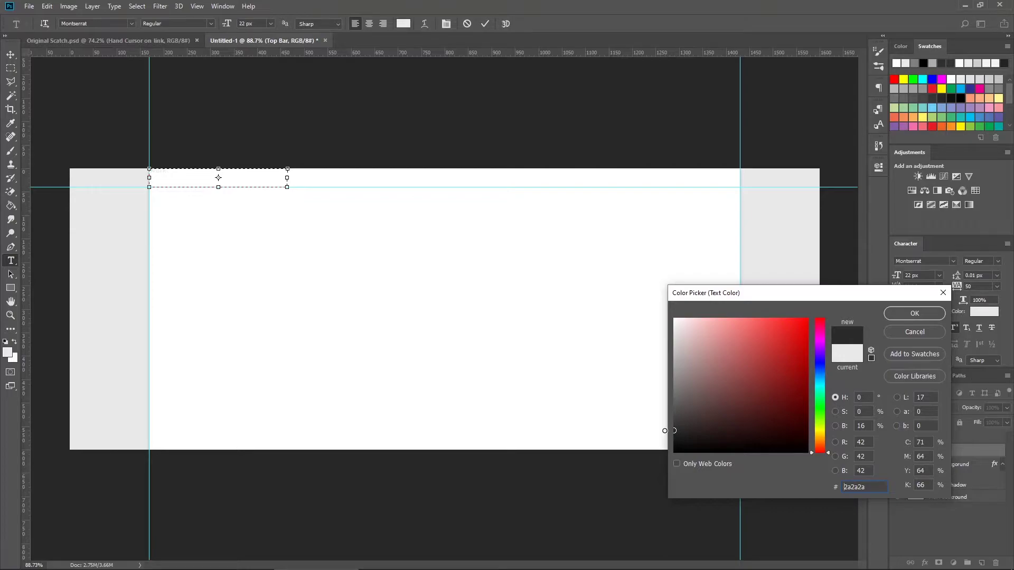
pyautogui.moveTo(665, 430); pyautogui.dragTo(664, 431)
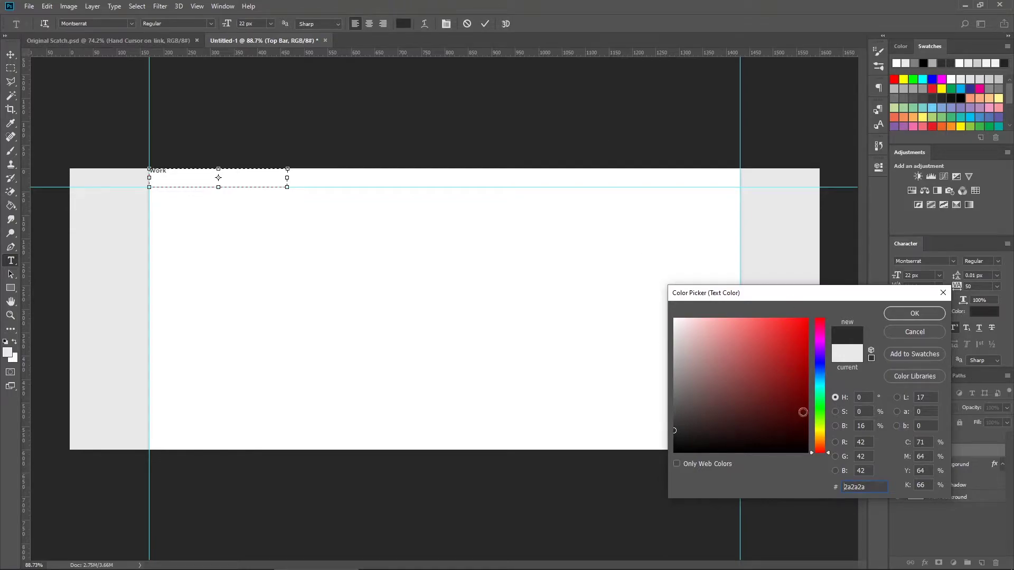
pyautogui.click(911, 315)
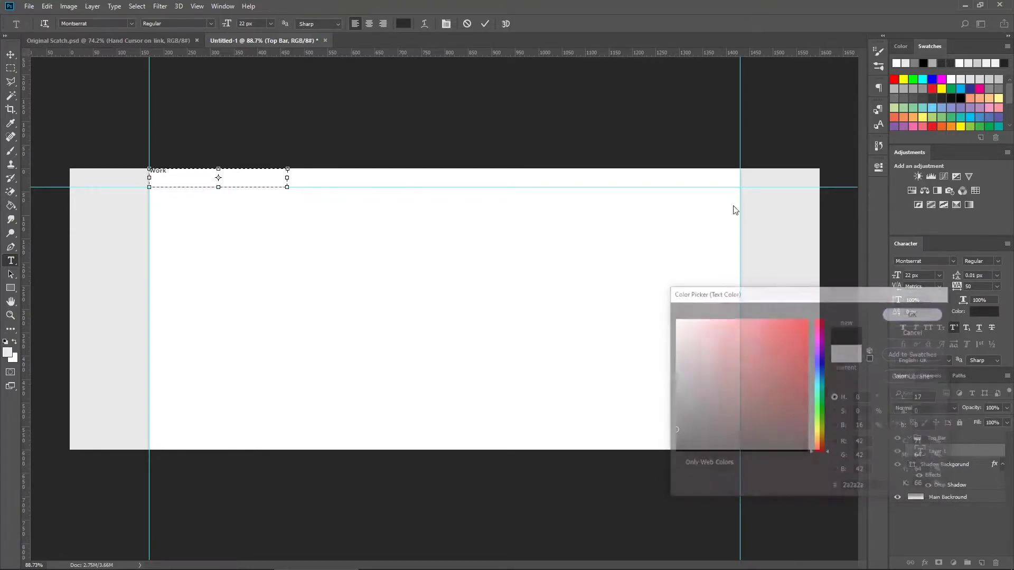
# Step: Check the colour of the Working Hours 04-24 text in the Original Scatch design
pyautogui.click(162, 38)
pyautogui.click(245, 198)
pyautogui.hotkey('ctrl', 'a')
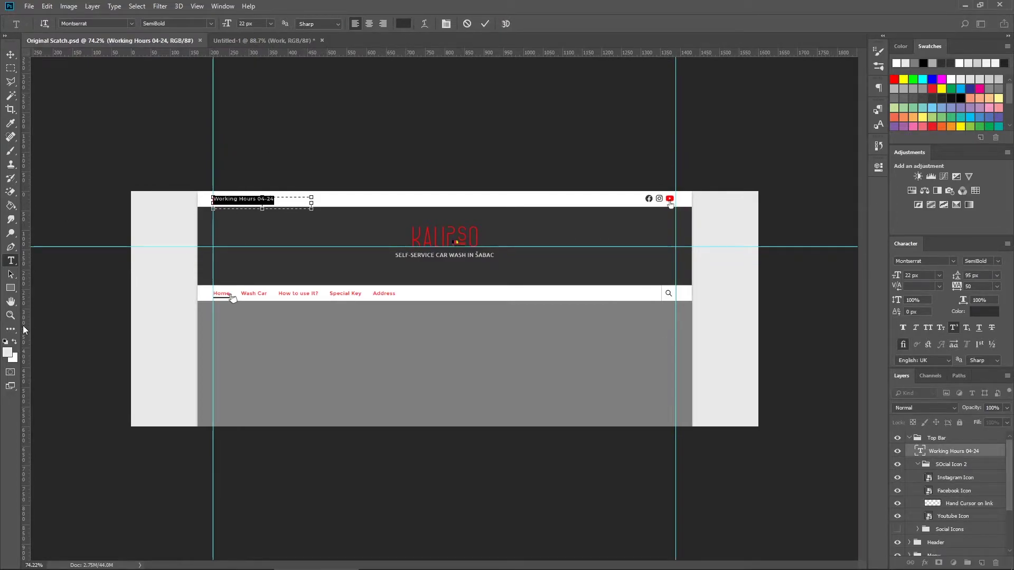
pyautogui.click(403, 24)
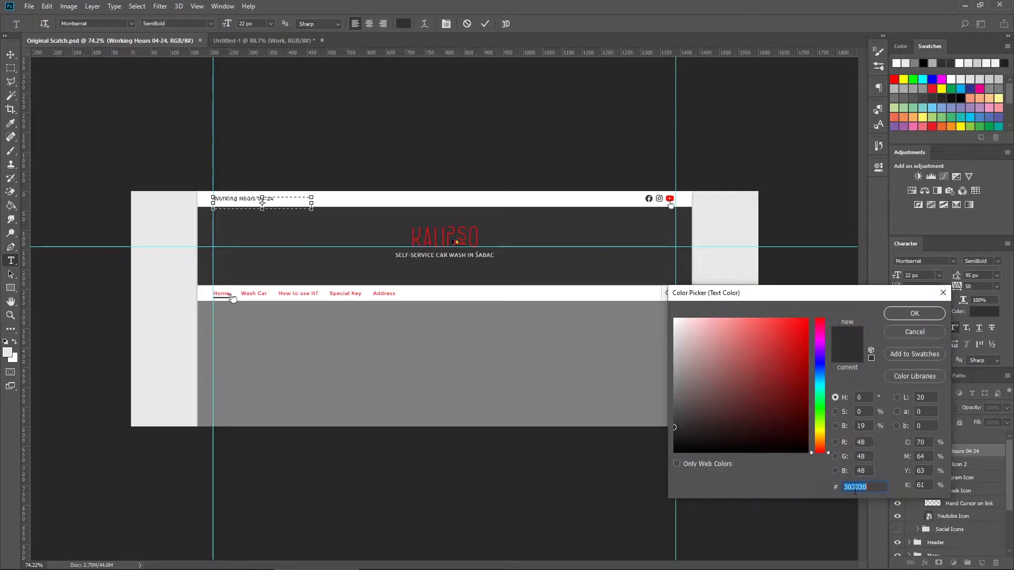
pyautogui.click(914, 331)
pyautogui.click(233, 39)
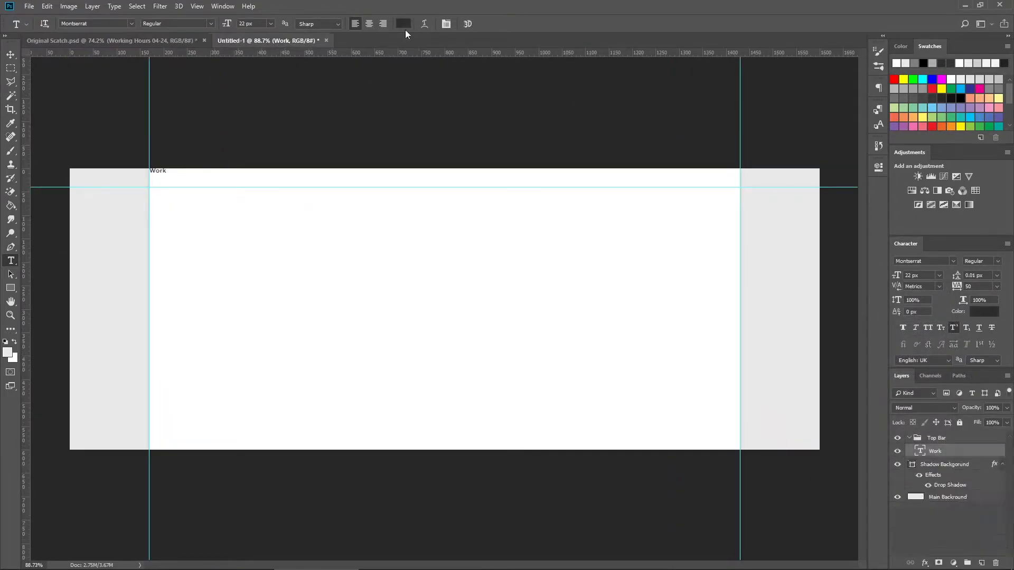
# Step: Set the Work text colour to #303030
pyautogui.click(165, 170)
pyautogui.doubleClick(159, 171)
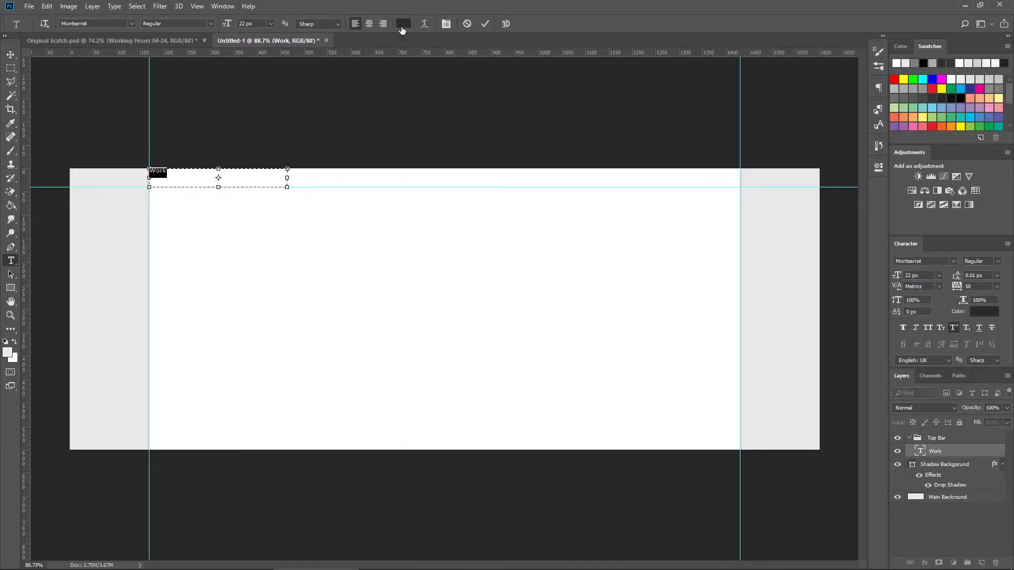
pyautogui.click(403, 24)
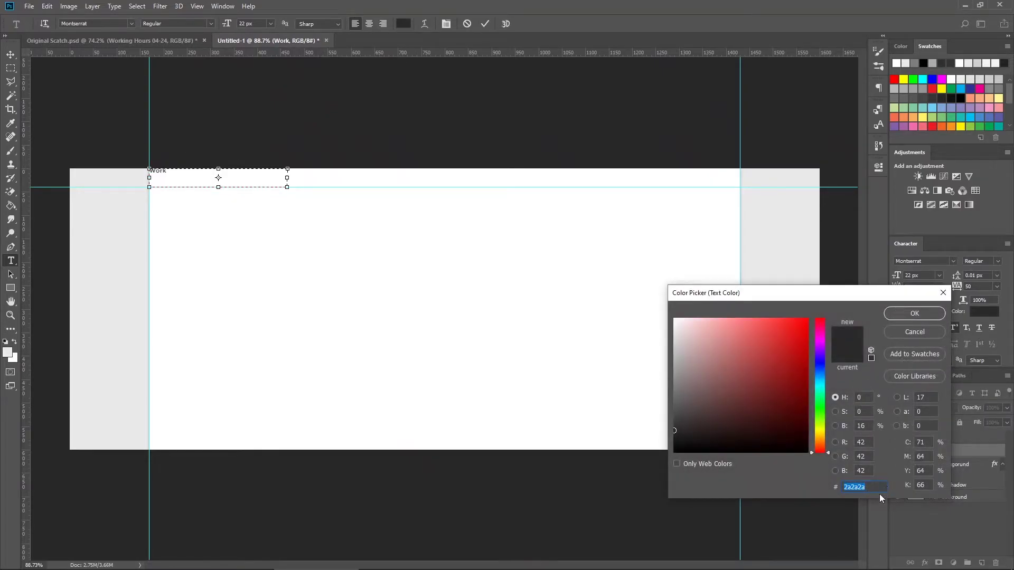
pyautogui.write('303030')
pyautogui.press('Return')
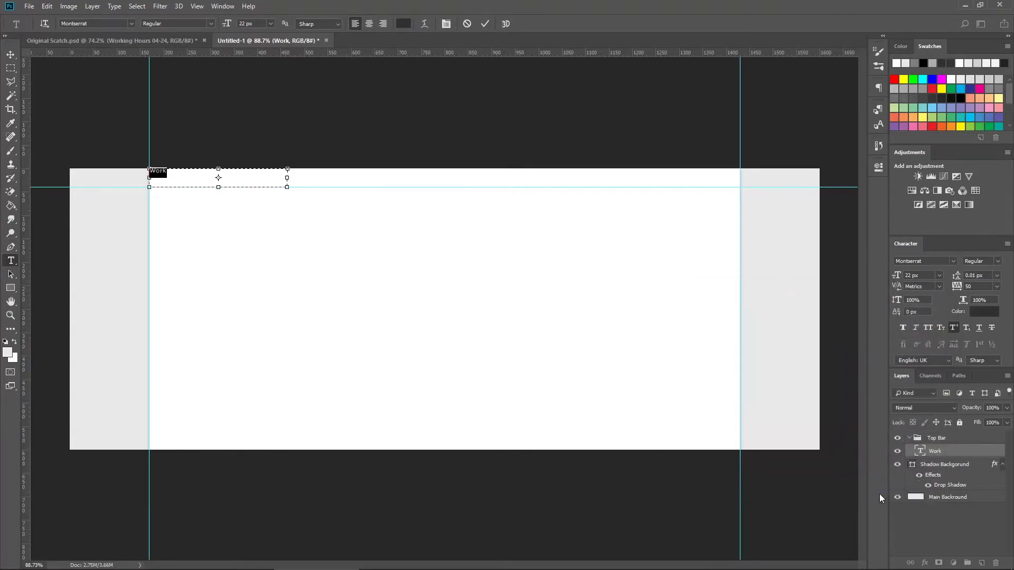
# Step: Extend the text to 'Work Hours 04-24' and nudge it into position
pyautogui.click(199, 175)
pyautogui.write('Hours 04')
pyautogui.click(484, 24)
pyautogui.press('v')
pyautogui.moveTo(181, 172); pyautogui.dragTo(180, 181)
pyautogui.press('Up')
pyautogui.press('Up')
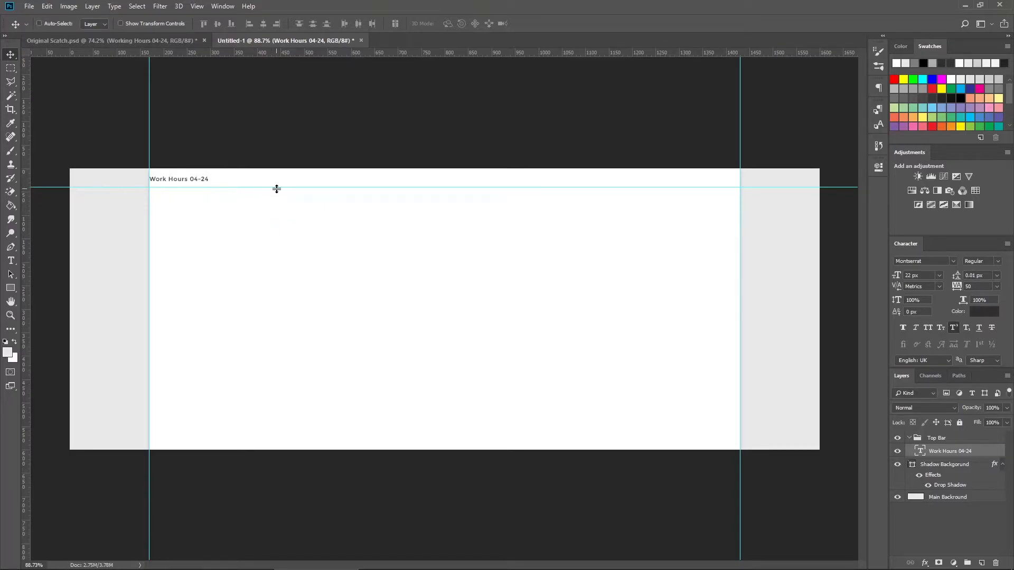
# Step: Keep Montserrat Regular and set the Work Hours text size to 40 px
pyautogui.press('t')
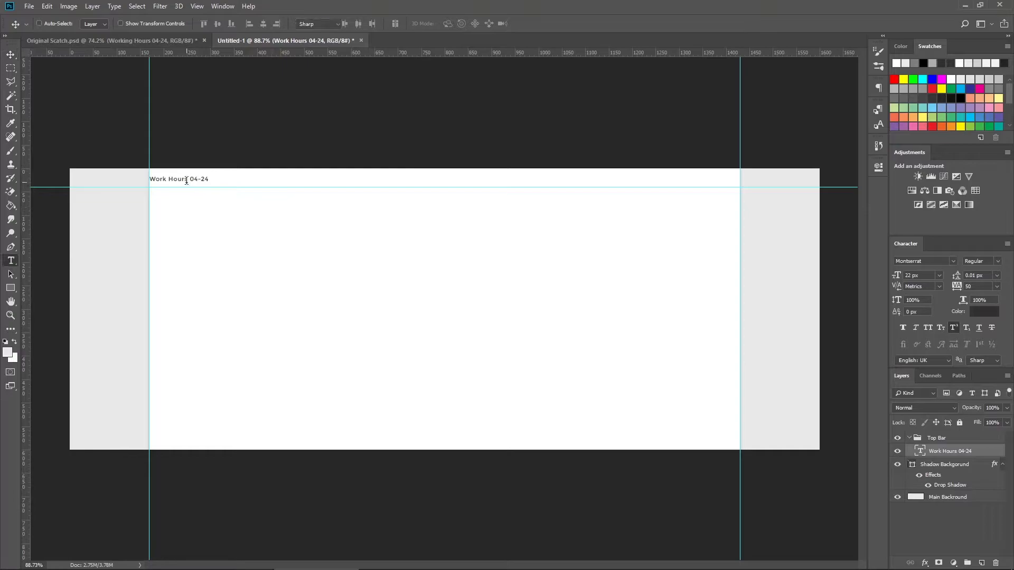
pyautogui.click(188, 180)
pyautogui.hotkey('ctrl', 'a')
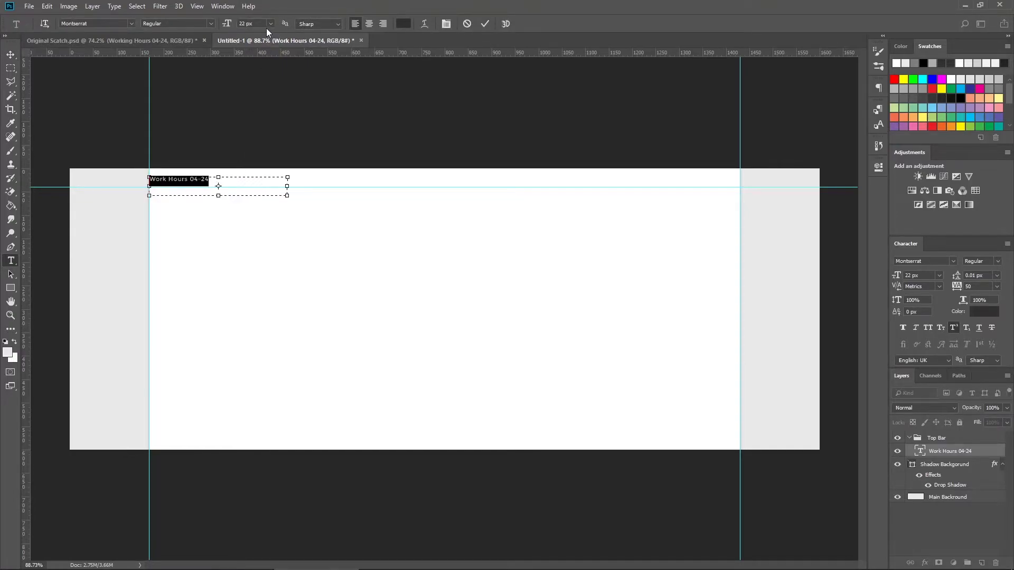
pyautogui.click(132, 24)
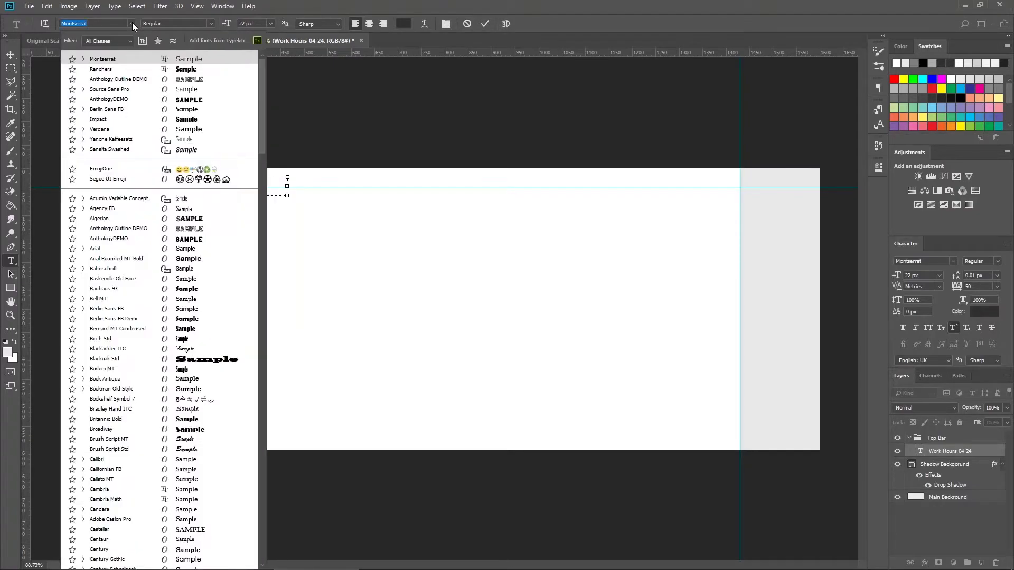
pyautogui.click(132, 23)
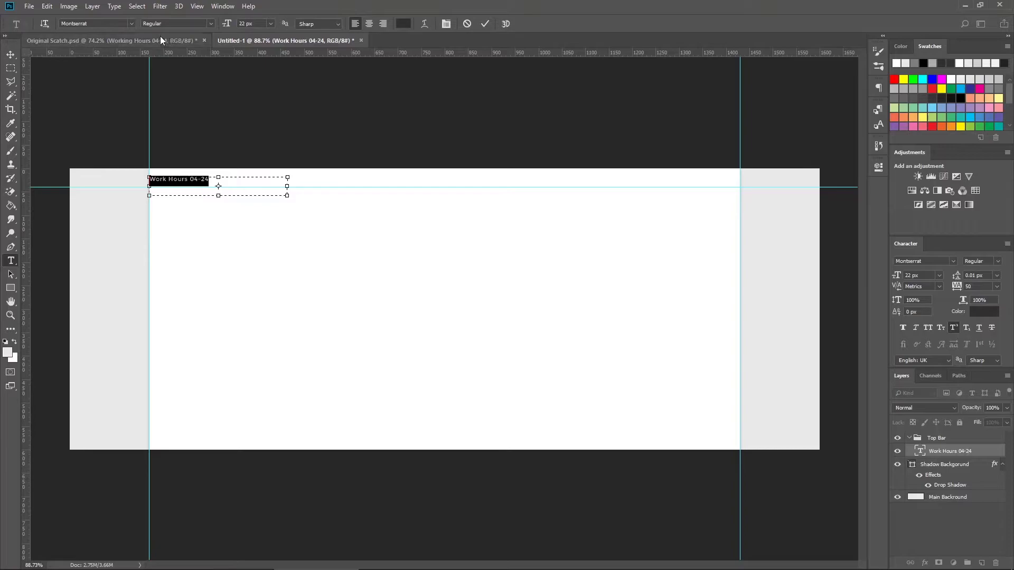
pyautogui.click(210, 23)
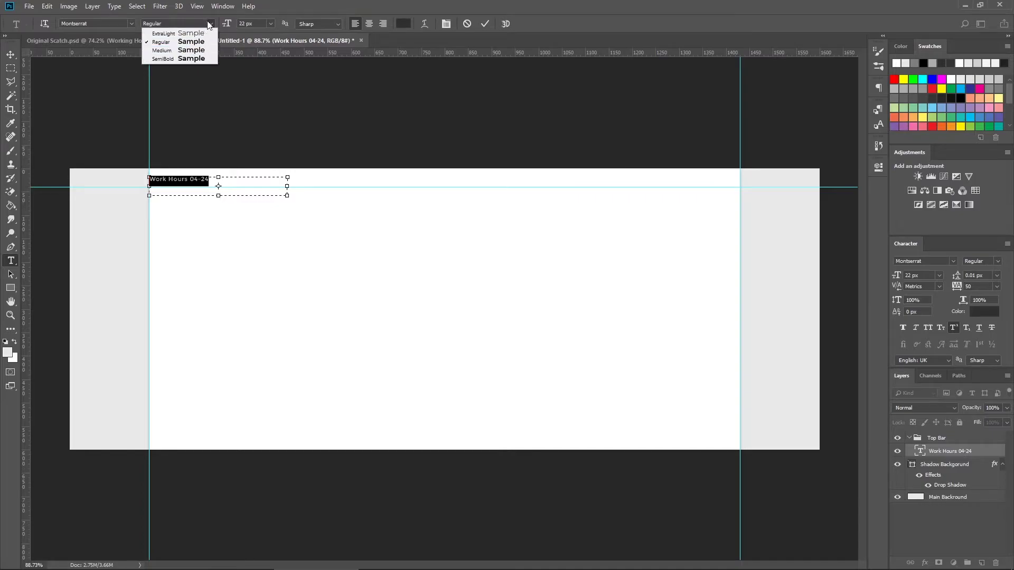
pyautogui.click(249, 33)
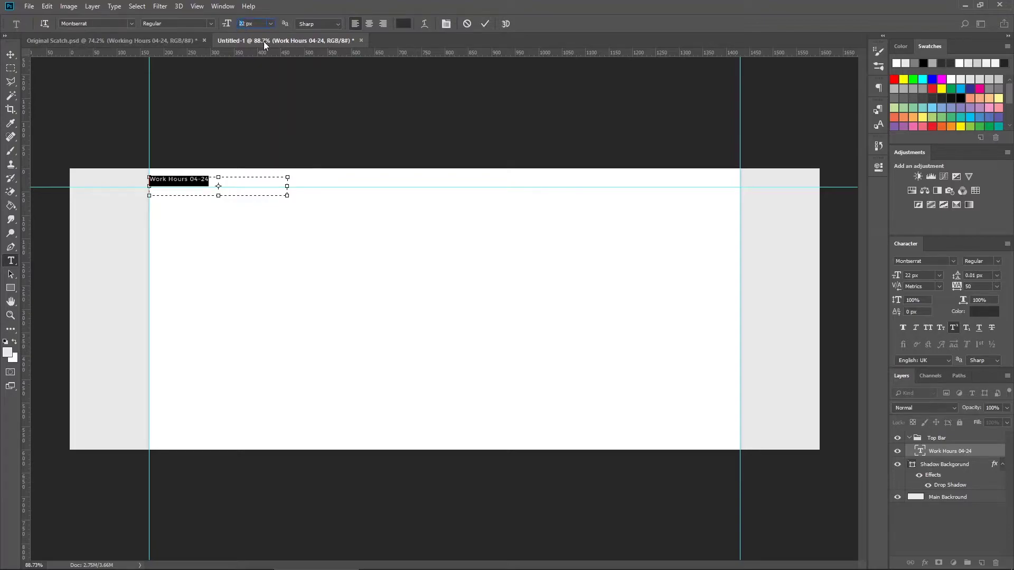
pyautogui.write('40')
pyautogui.click(484, 24)
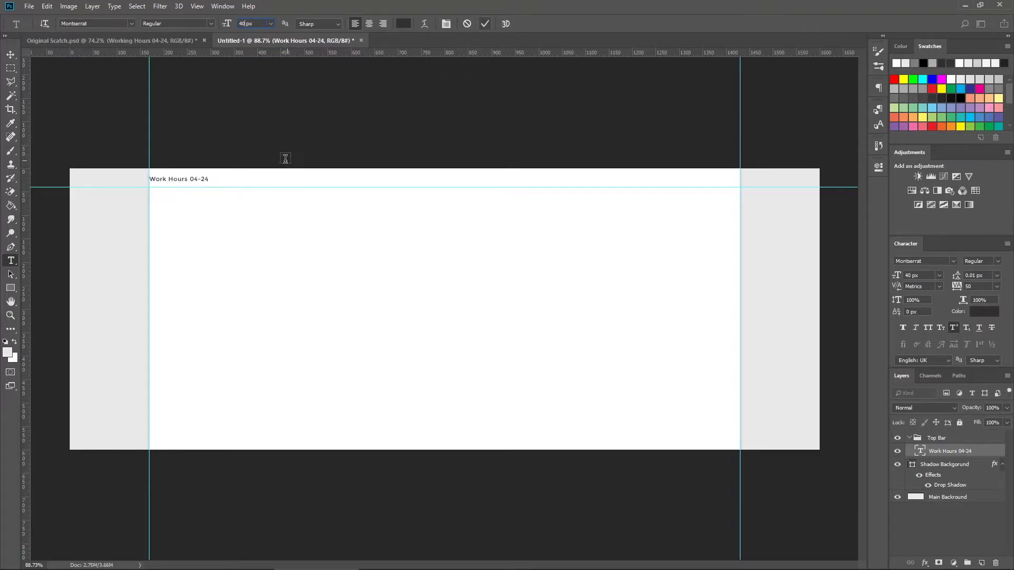
# Step: Reduce the Work Hours 04-24 text size to 28 px
pyautogui.click(216, 181)
pyautogui.hotkey('ctrl', 'a')
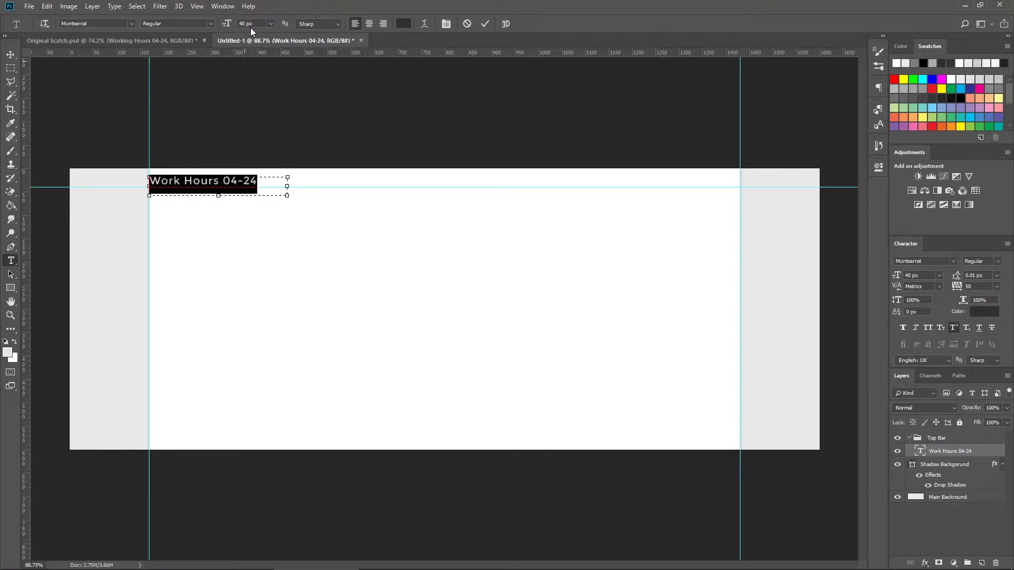
pyautogui.click(248, 24)
pyautogui.write('2px')
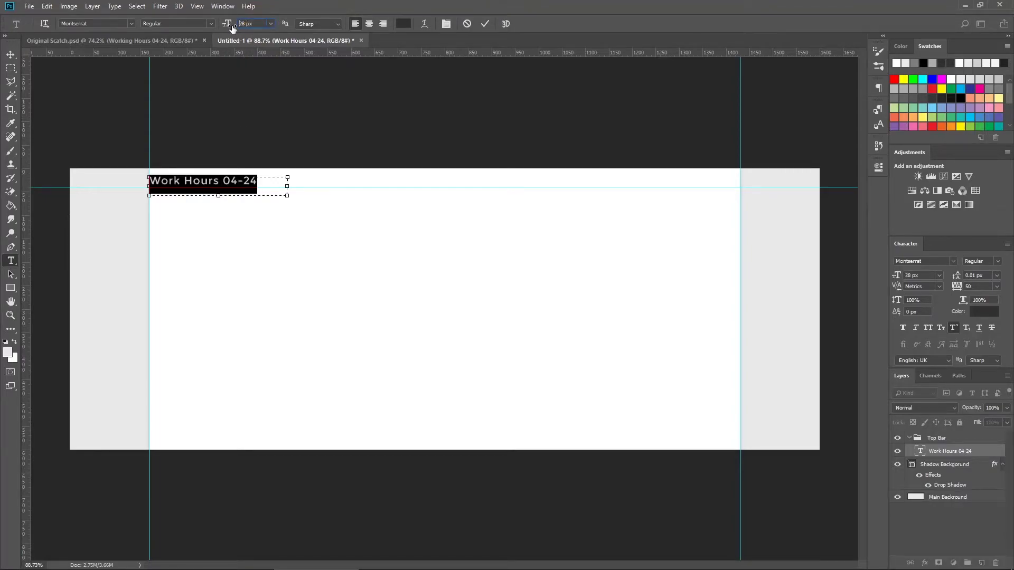
pyautogui.press('Return')
pyautogui.click(485, 23)
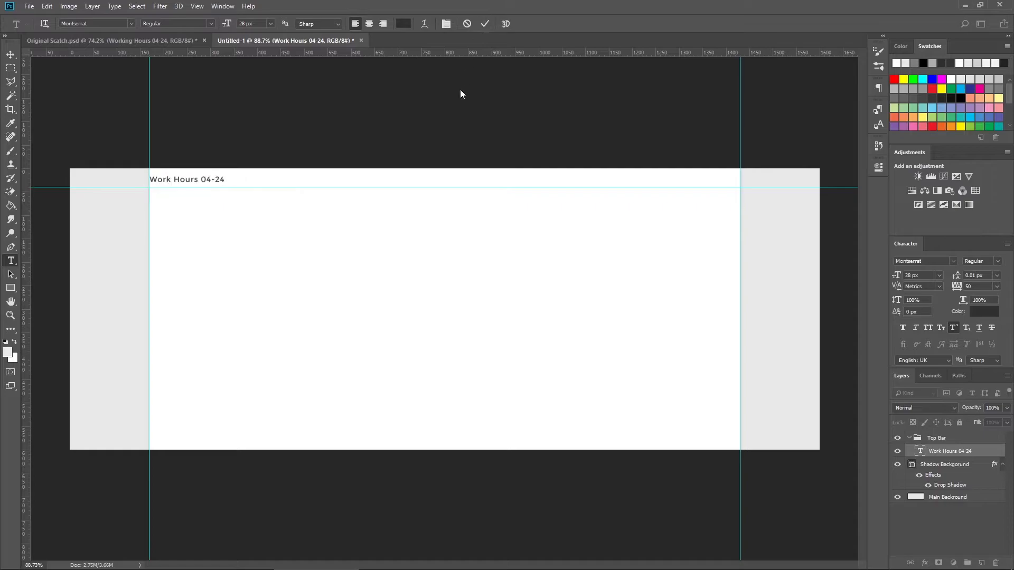
pyautogui.press('v')
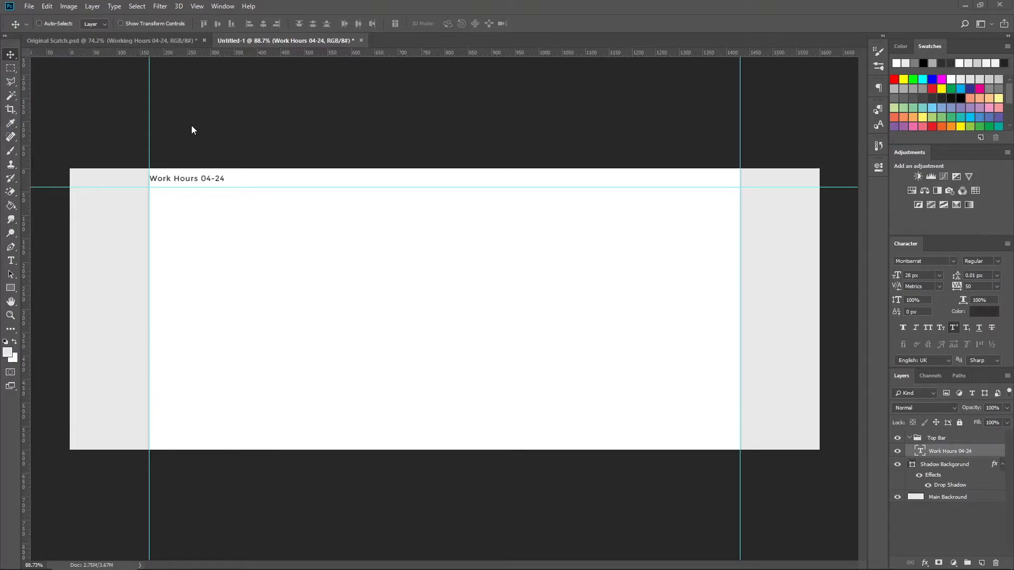
# Step: Place the Facebook, Instagram and YouTube icons at the canvas centre
pyautogui.moveTo(191, 129); pyautogui.dragTo(509, 215)
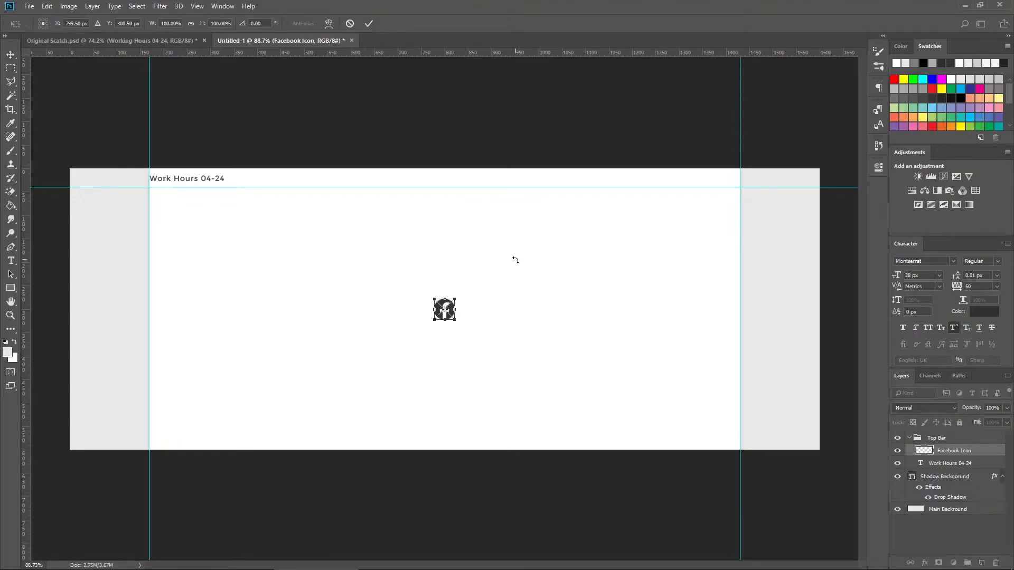
pyautogui.click(369, 23)
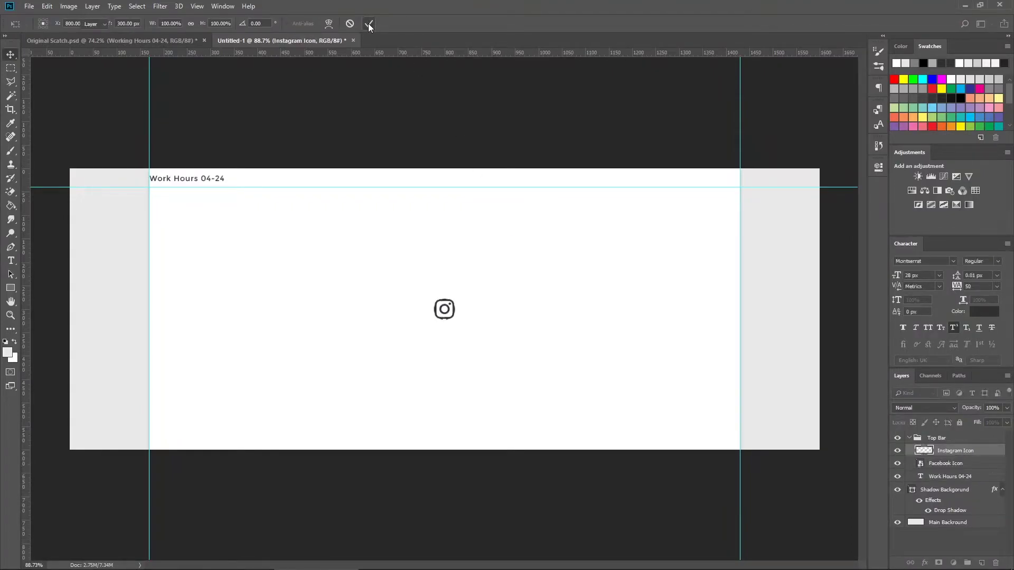
pyautogui.click(369, 23)
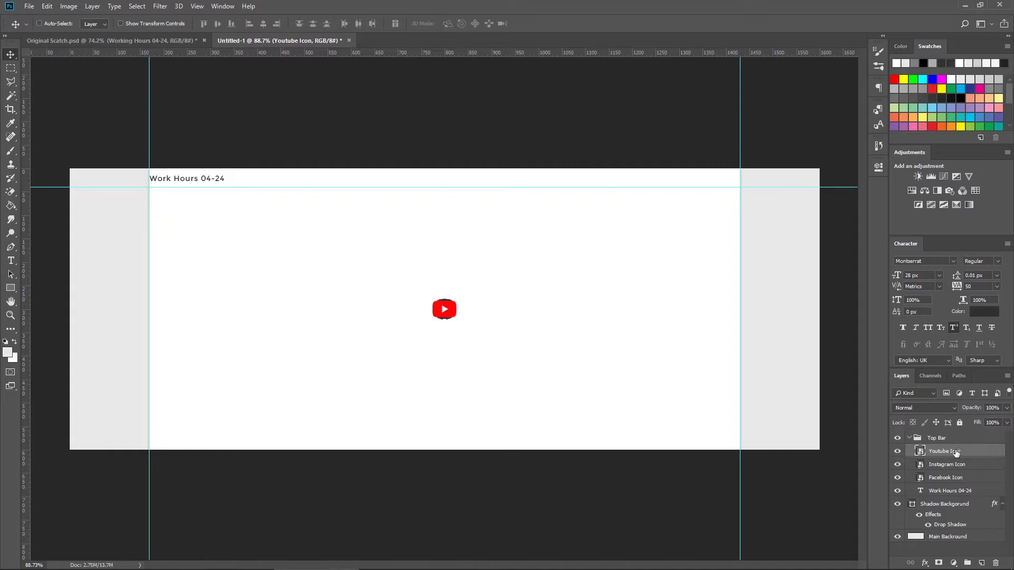
# Step: Group the three icon layers and name the group 'Social Icons'
pyautogui.keyDown('shift'); pyautogui.click(944, 478); pyautogui.keyUp('shift')
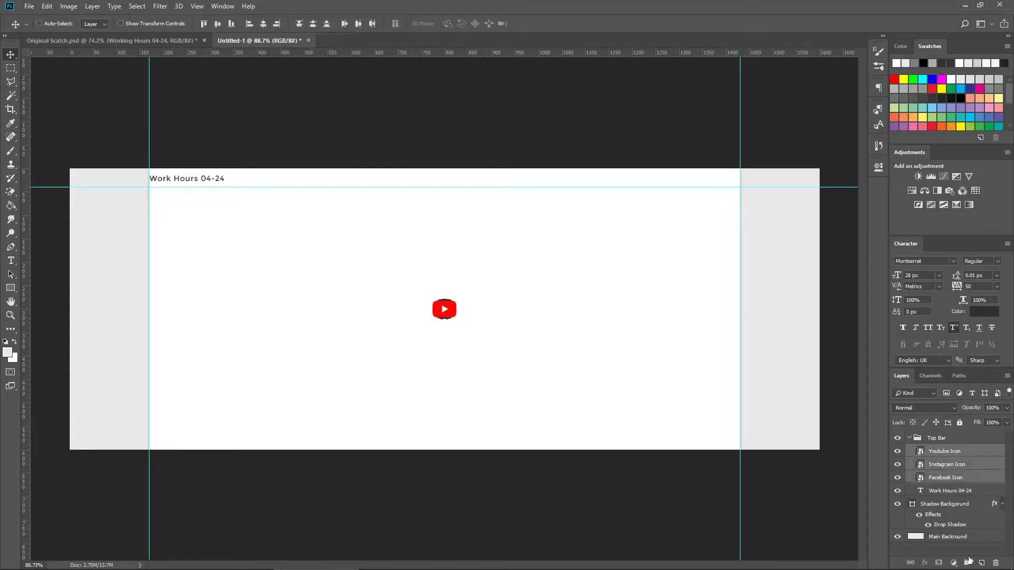
pyautogui.hotkey('ctrl', 'g')
pyautogui.doubleClick(945, 450)
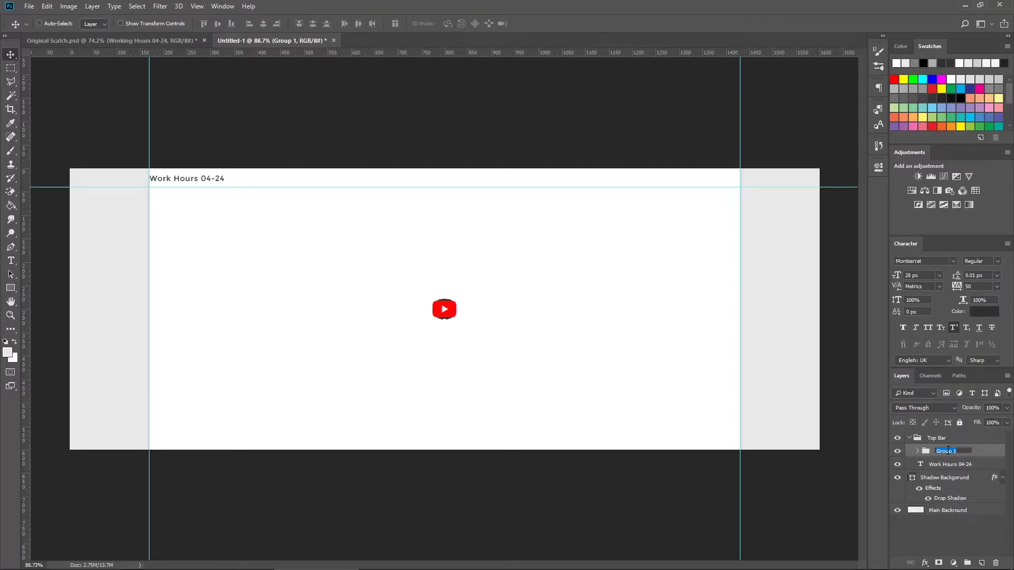
pyautogui.write('Social 1')
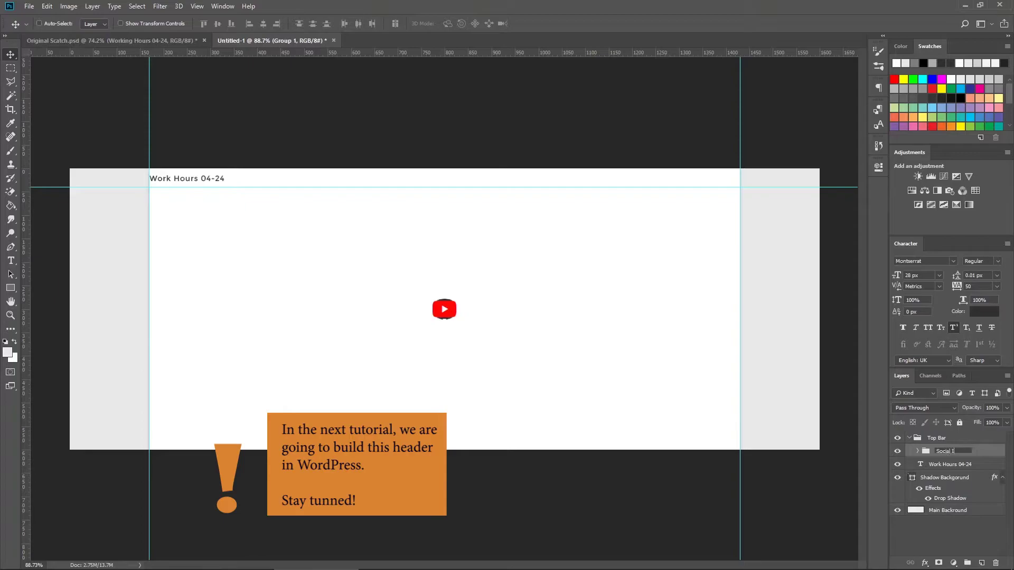
pyautogui.press('Return')
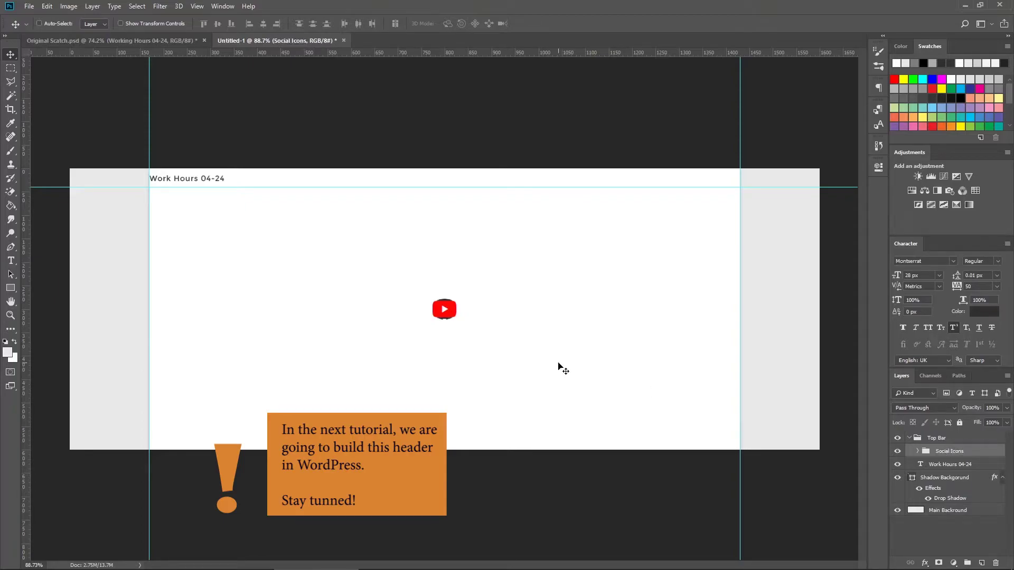
# Step: Spread the Facebook, Instagram and YouTube icons side by side horizontally
pyautogui.moveTo(448, 316)
pyautogui.mouseDown()
pyautogui.moveTo(477, 315)
pyautogui.moveTo(458, 316)
pyautogui.mouseUp()
pyautogui.click(919, 452)
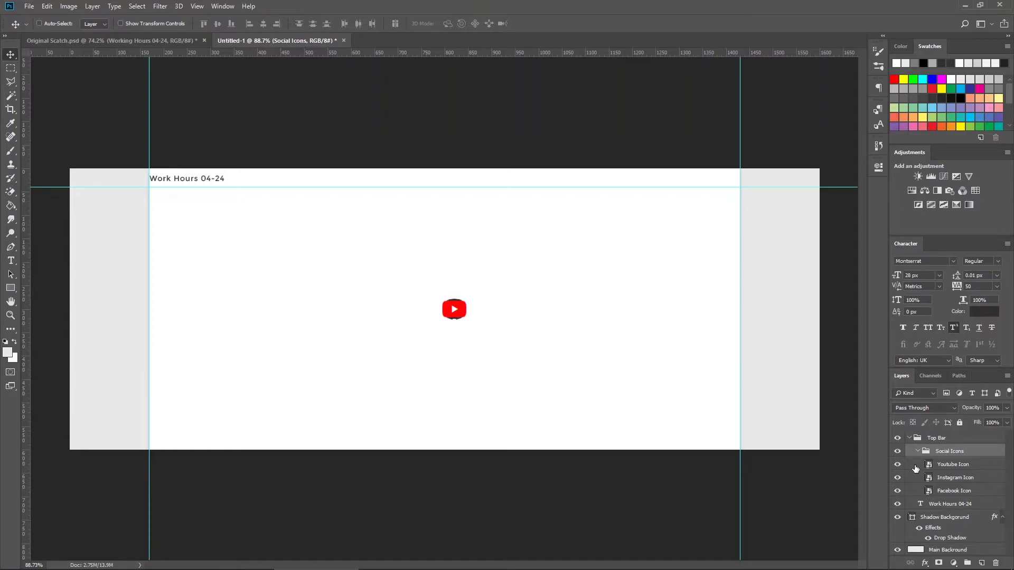
pyautogui.click(945, 468)
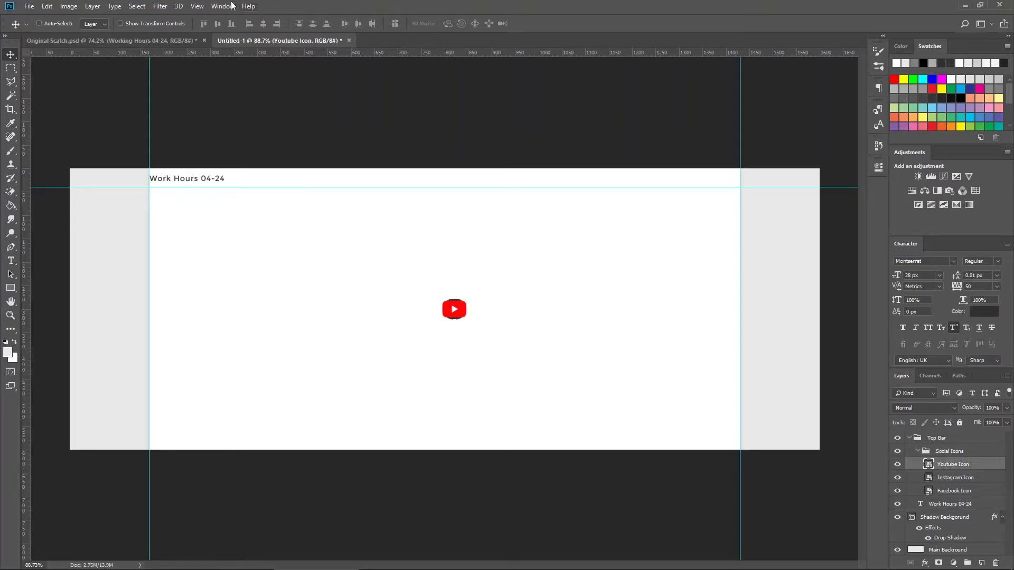
pyautogui.click(168, 39)
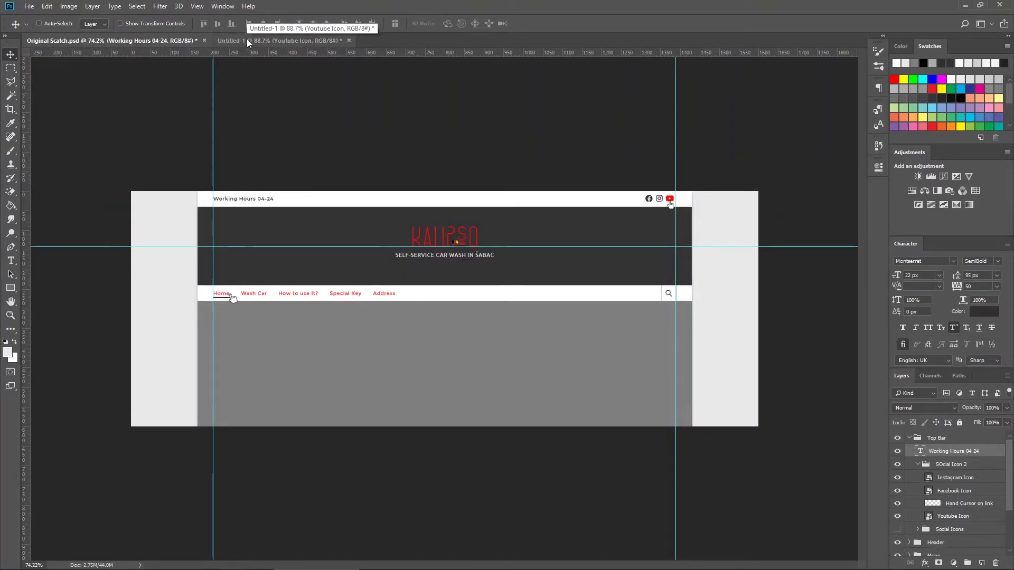
pyautogui.click(246, 39)
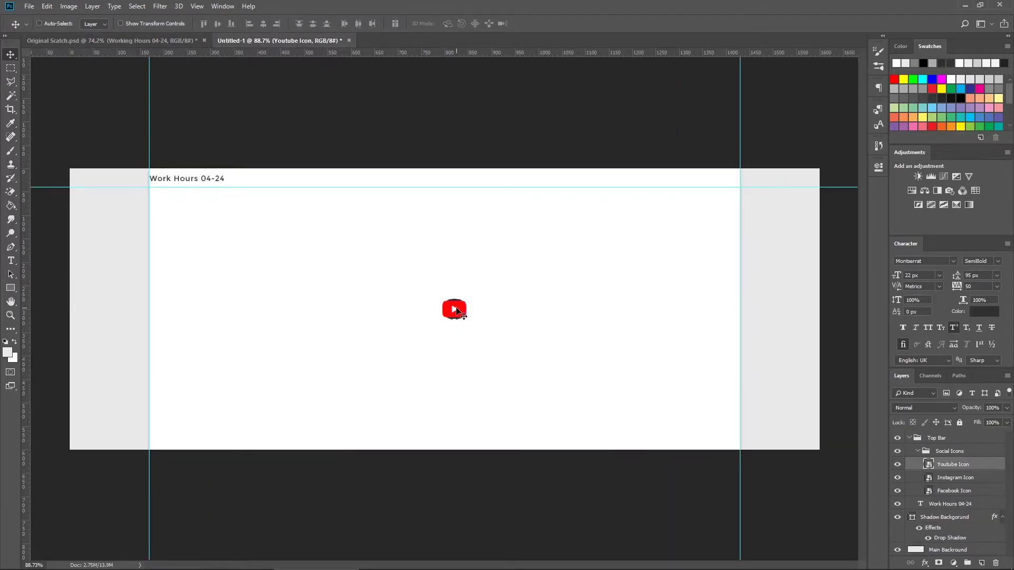
pyautogui.moveTo(457, 311); pyautogui.dragTo(486, 310)
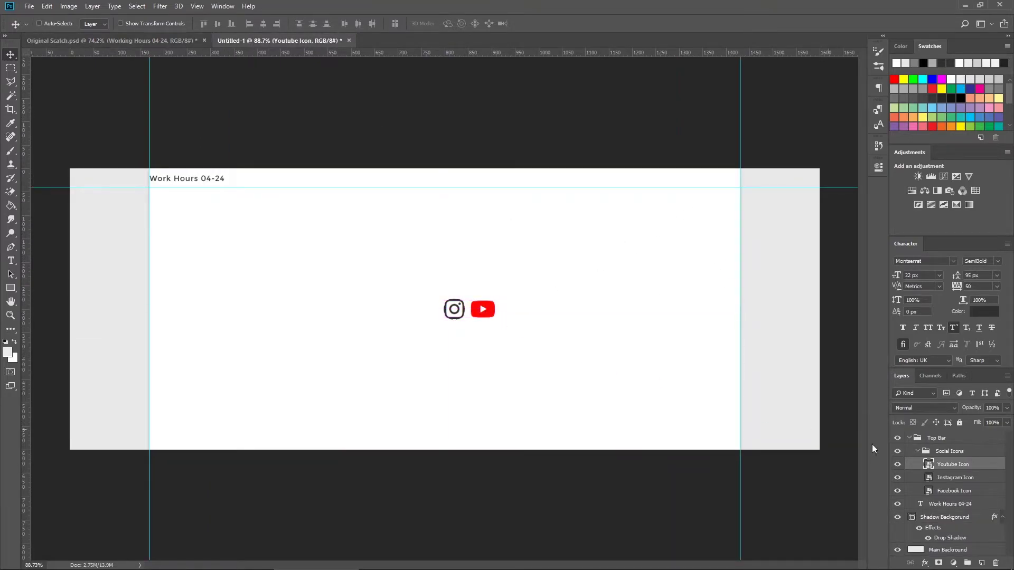
pyautogui.click(953, 477)
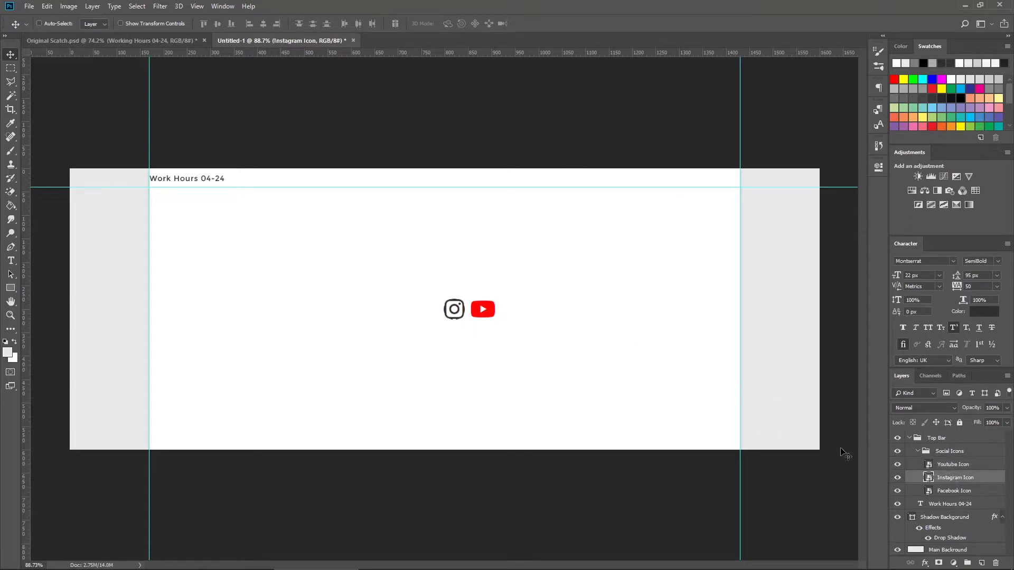
pyautogui.click(954, 491)
pyautogui.moveTo(456, 313); pyautogui.dragTo(426, 310)
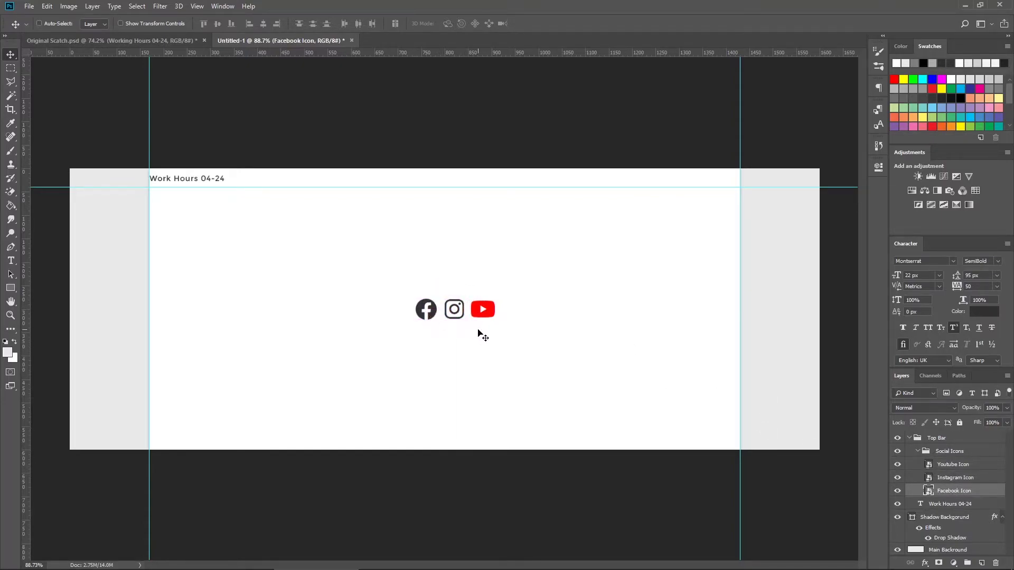
# Step: Move the Social Icons group to the top-right guide, level with Work Hours 04-24
pyautogui.click(951, 452)
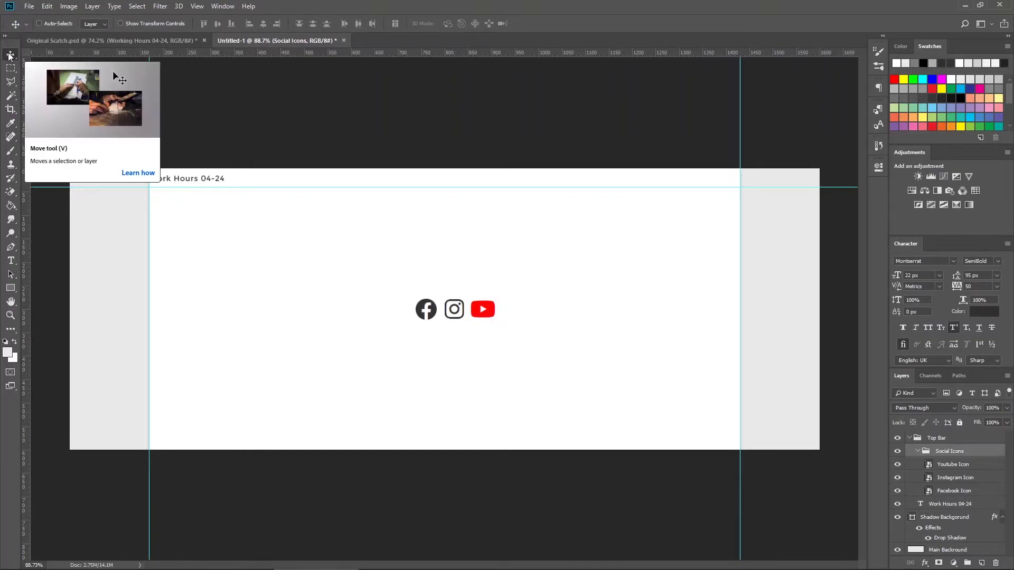
pyautogui.moveTo(483, 311); pyautogui.dragTo(725, 180)
pyautogui.press('ctrl')
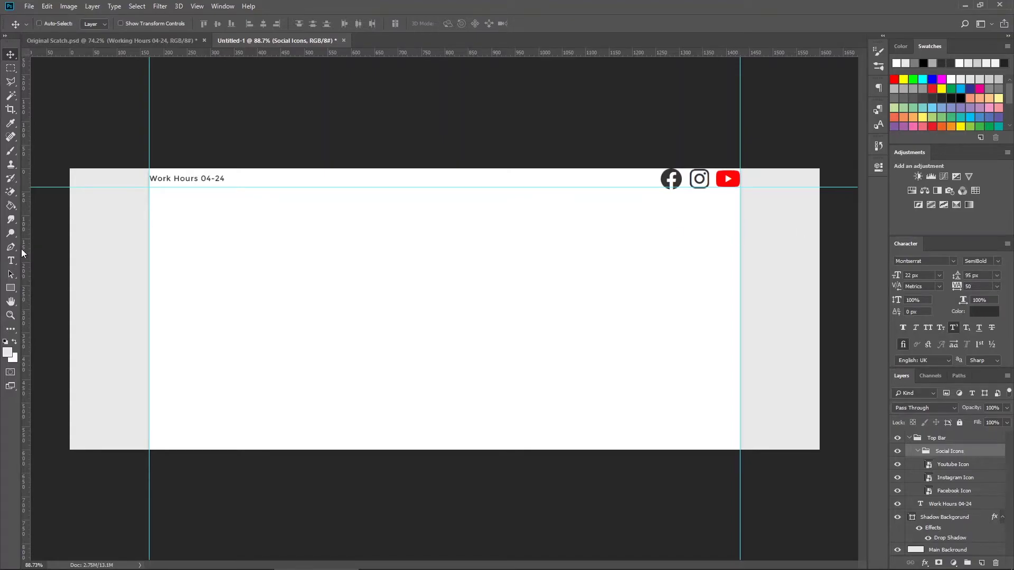
# Step: Add vertical guides at X 1410 px and X 170 px as inner margins
pyautogui.moveTo(22, 248); pyautogui.dragTo(742, 301)
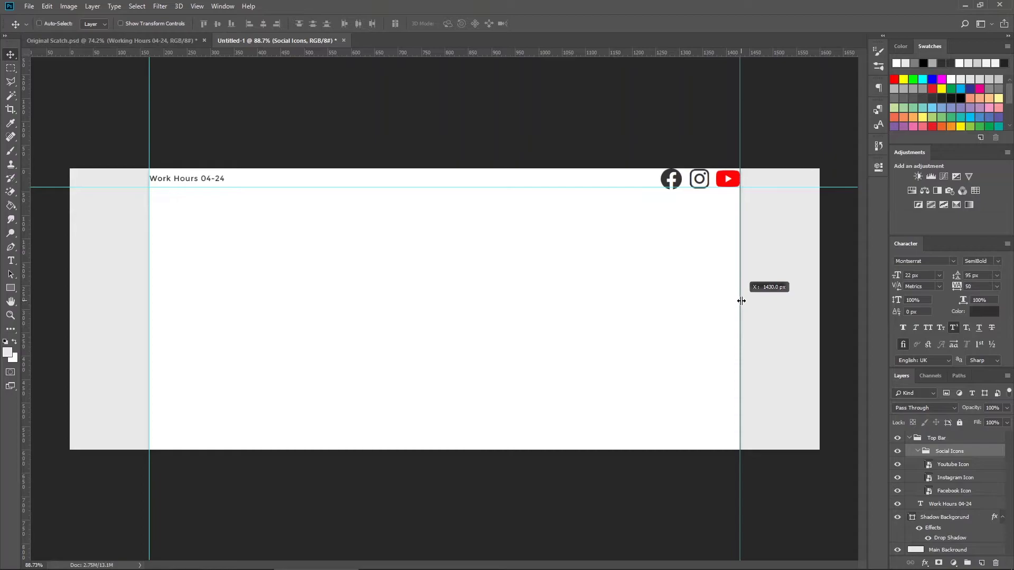
pyautogui.moveTo(741, 300); pyautogui.dragTo(742, 302)
pyautogui.moveTo(742, 302); pyautogui.dragTo(721, 302)
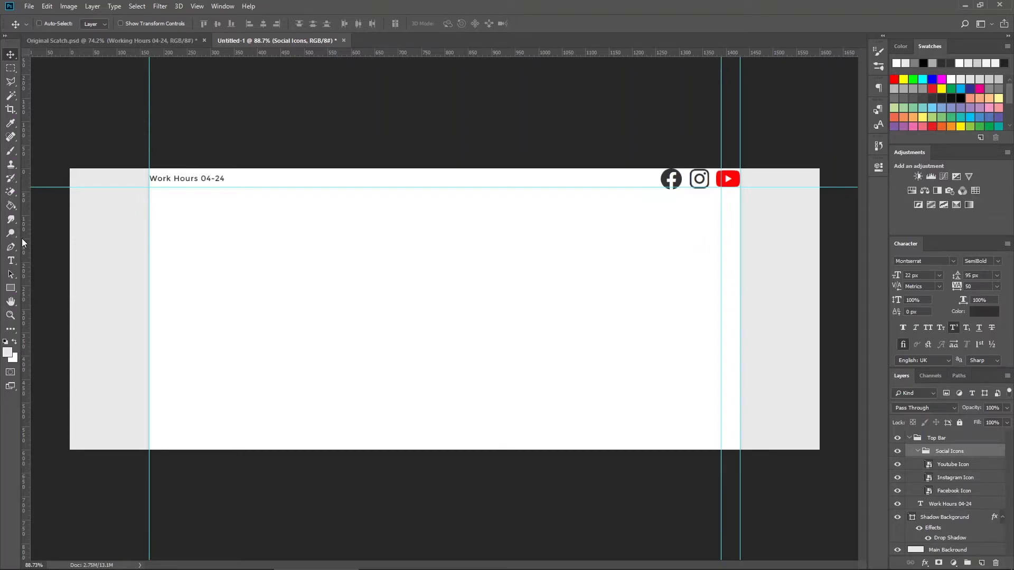
pyautogui.moveTo(24, 242); pyautogui.dragTo(167, 251)
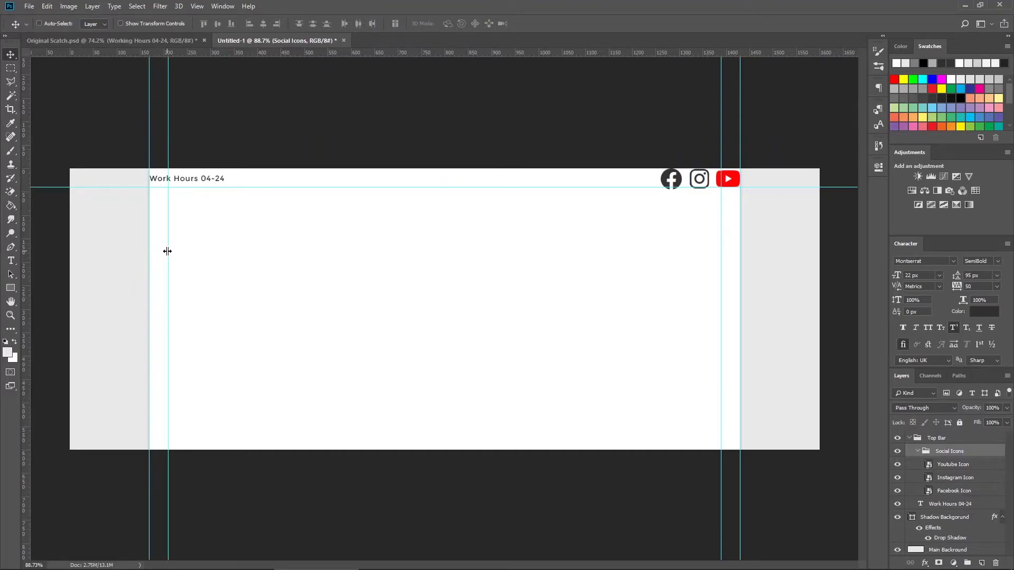
# Step: Align Work Hours 04-24 to the 170 px guide and the Social Icons to the right inner guide
pyautogui.moveTo(962, 500); pyautogui.dragTo(950, 459)
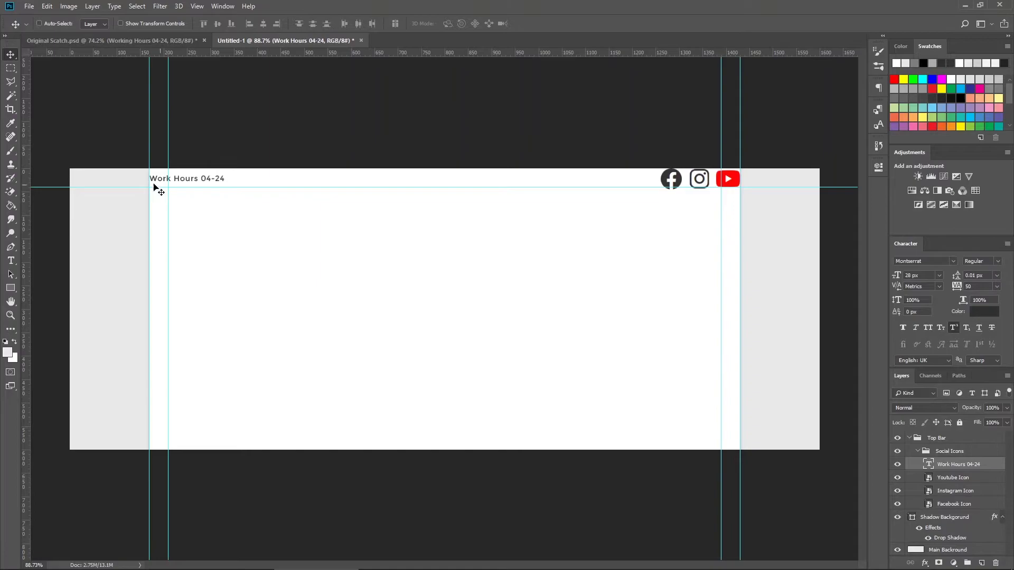
pyautogui.moveTo(199, 185); pyautogui.dragTo(217, 180)
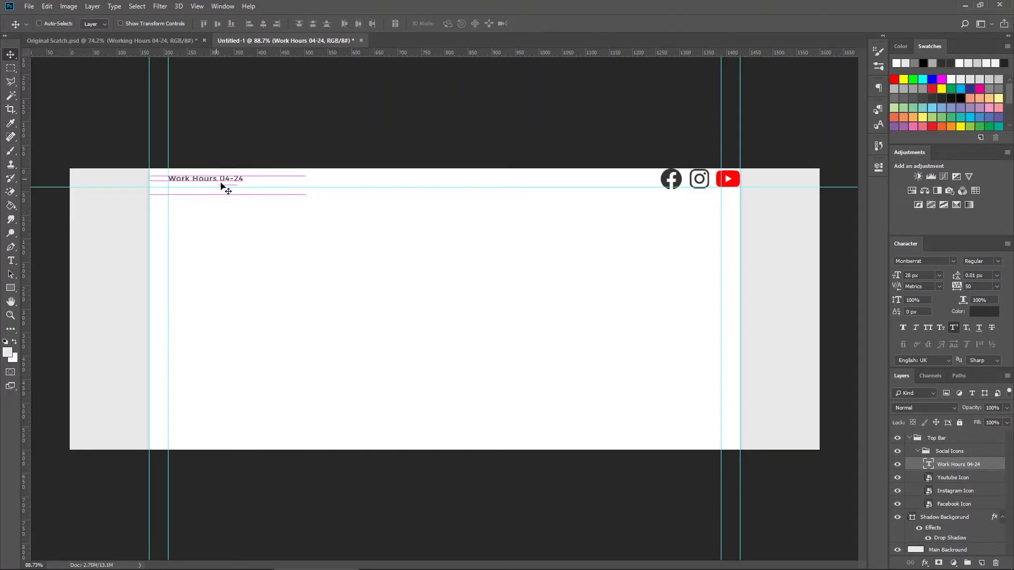
pyautogui.click(944, 452)
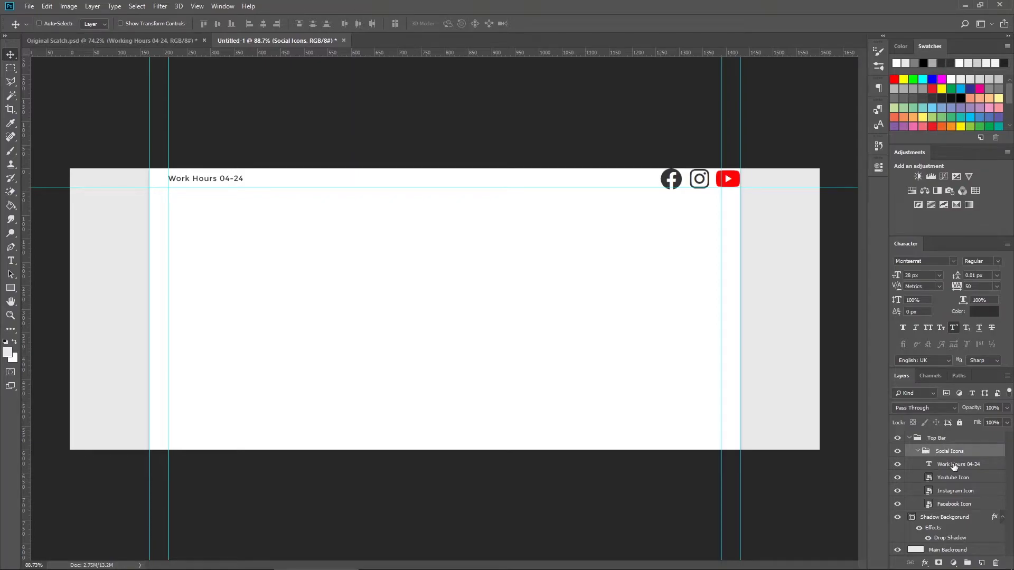
pyautogui.moveTo(955, 468); pyautogui.dragTo(947, 445)
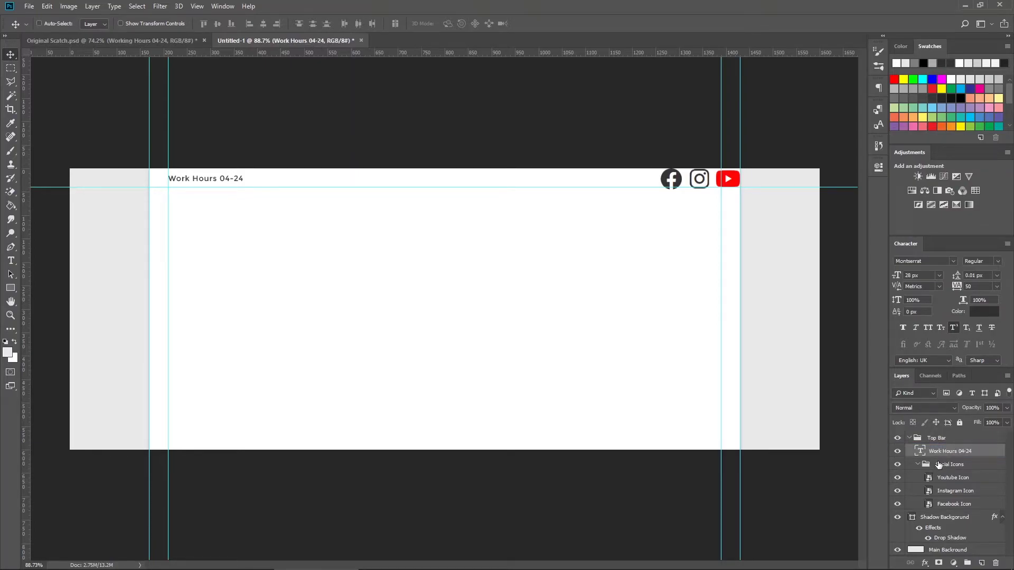
pyautogui.click(950, 468)
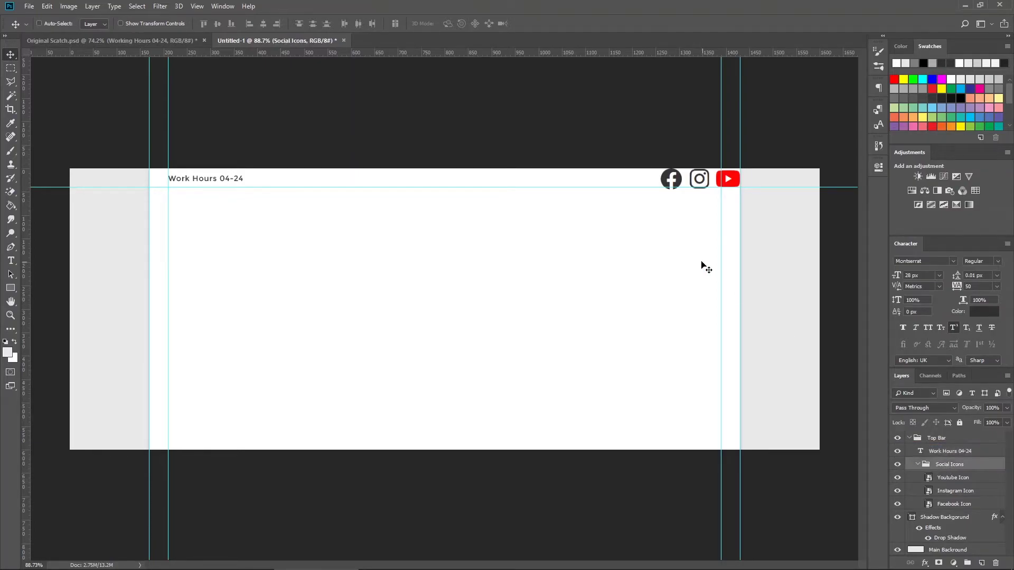
pyautogui.moveTo(713, 180); pyautogui.dragTo(688, 183)
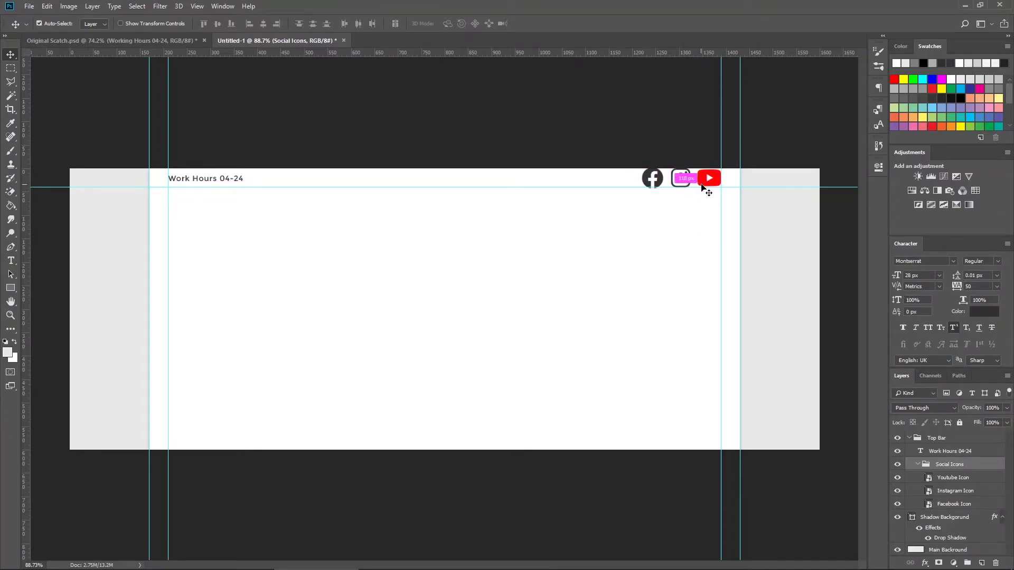
pyautogui.hotkey('ctrl', 't')
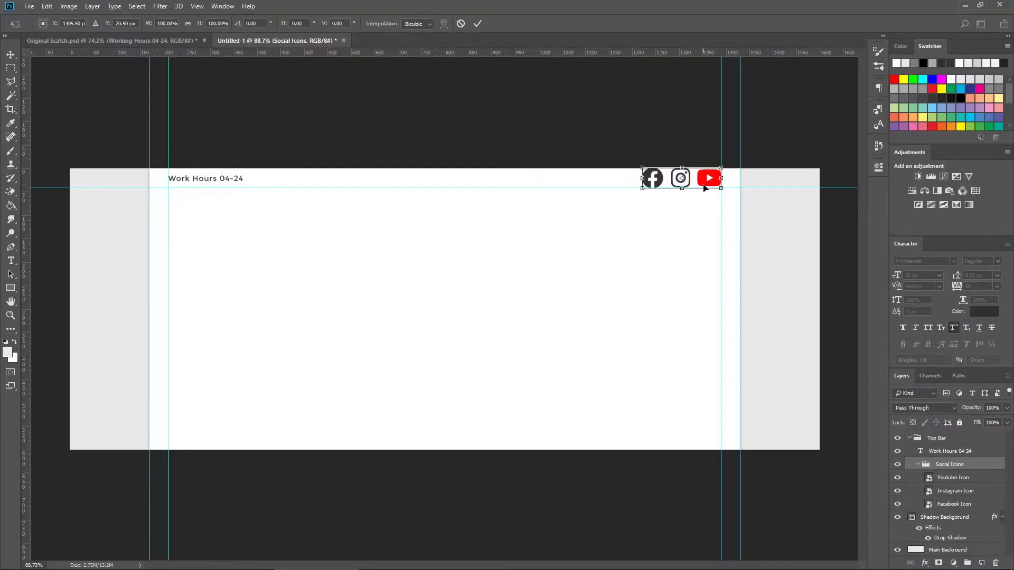
pyautogui.click(461, 24)
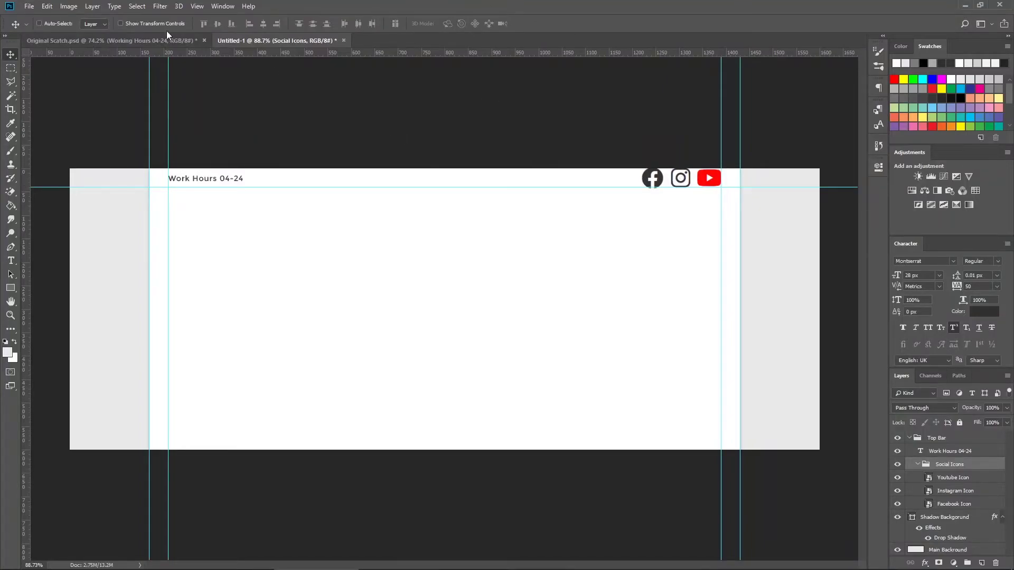
# Step: Scale the Social Icons group to about 49% with Free Transform and nudge it into place
pyautogui.click(49, 6)
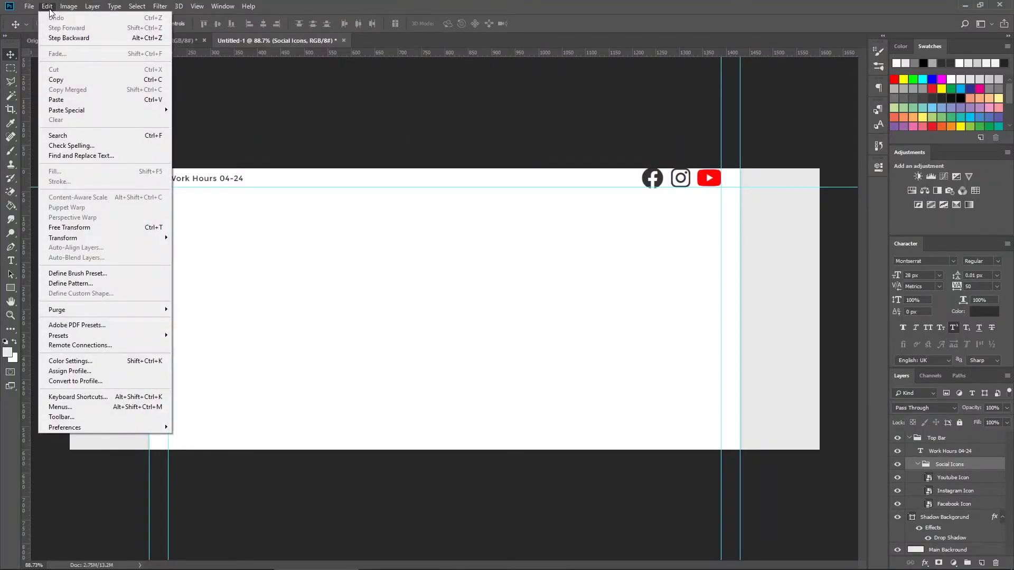
pyautogui.moveTo(96, 241)
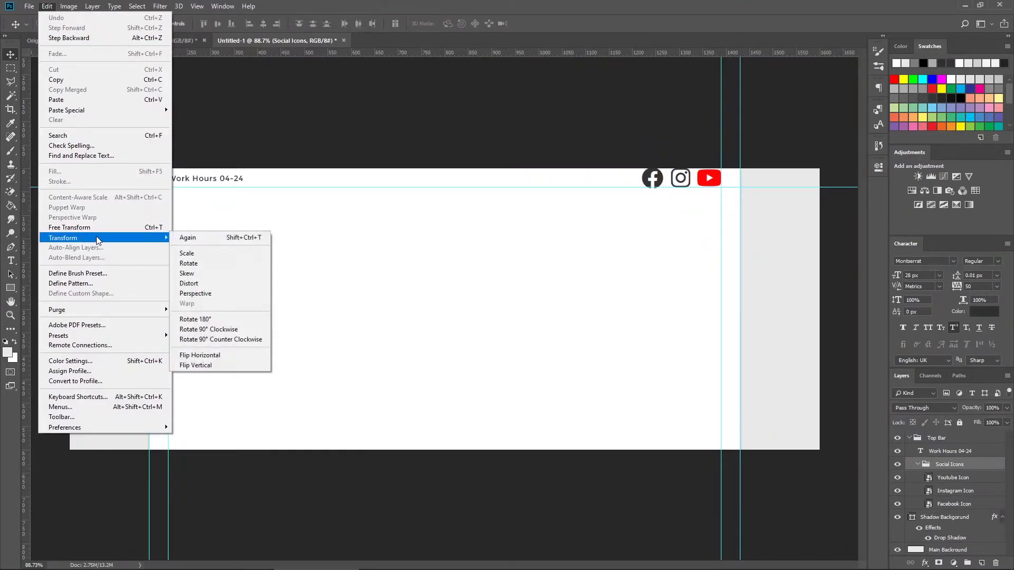
pyautogui.click(151, 227)
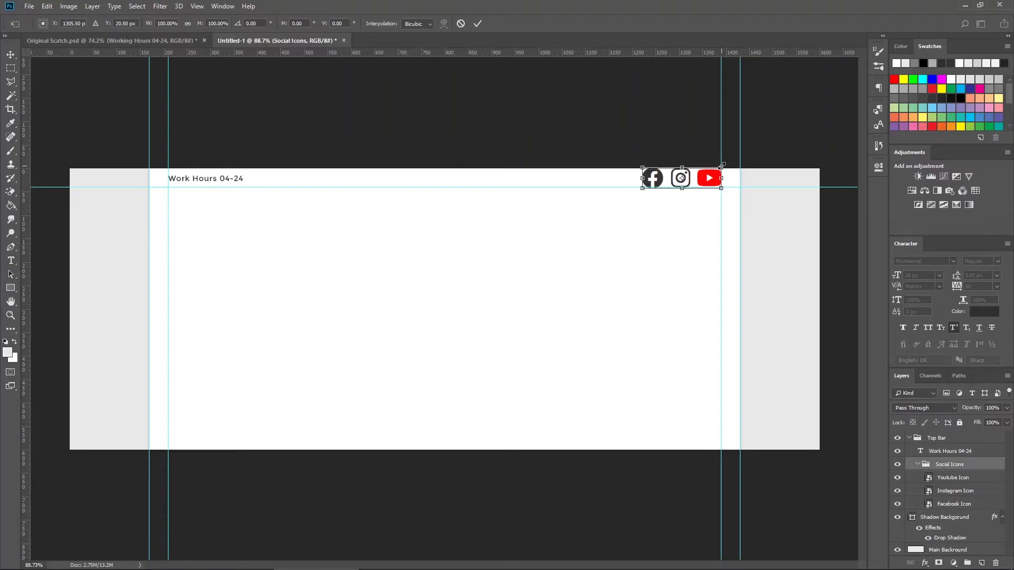
pyautogui.moveTo(722, 166); pyautogui.dragTo(708, 170)
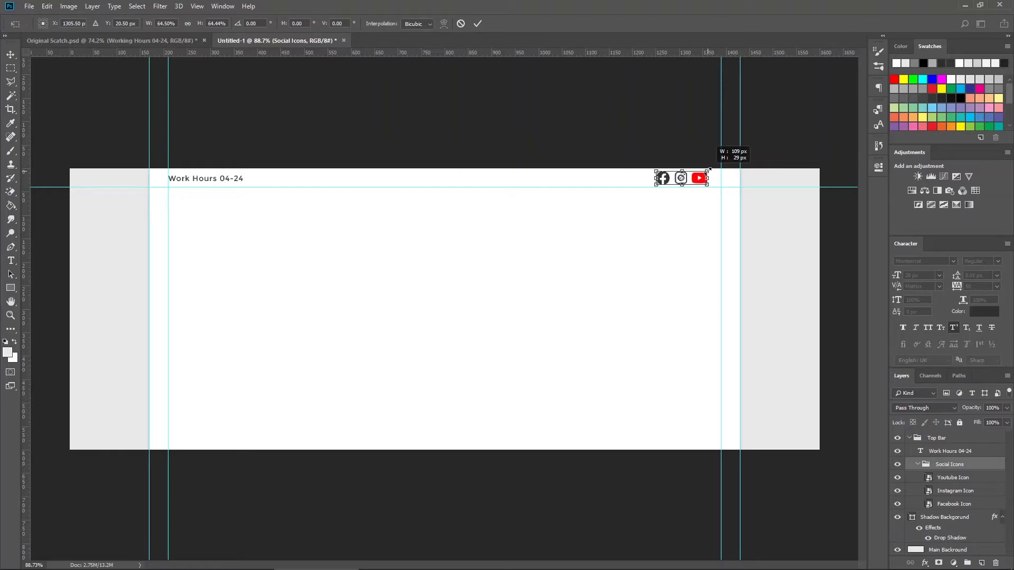
pyautogui.moveTo(709, 170); pyautogui.dragTo(707, 181)
pyautogui.click(477, 23)
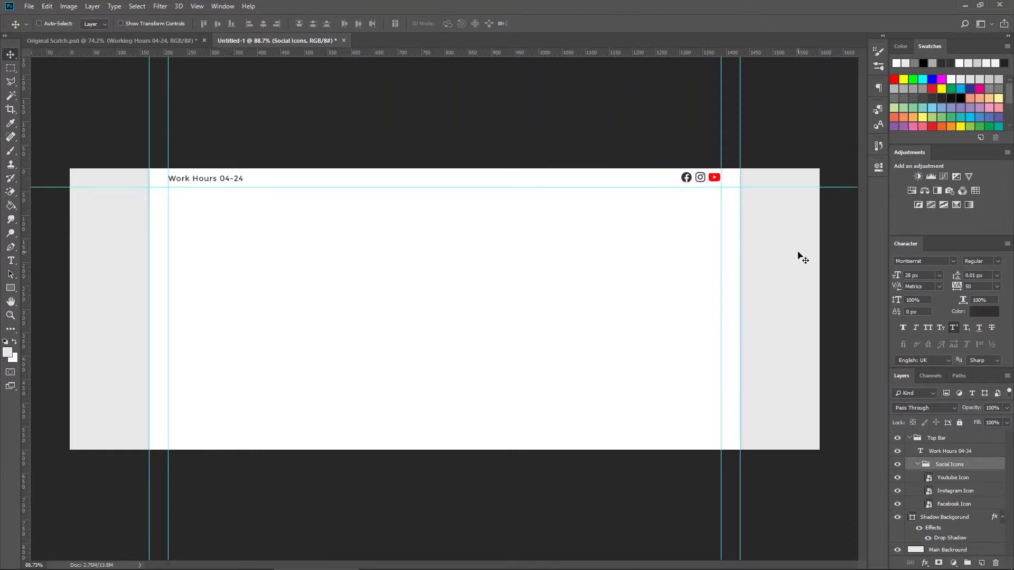
pyautogui.press('Left')
pyautogui.press('Left')
# Step: Nudge the Facebook and Instagram icons left, and Facebook further left, to widen spacing
pyautogui.click(960, 480)
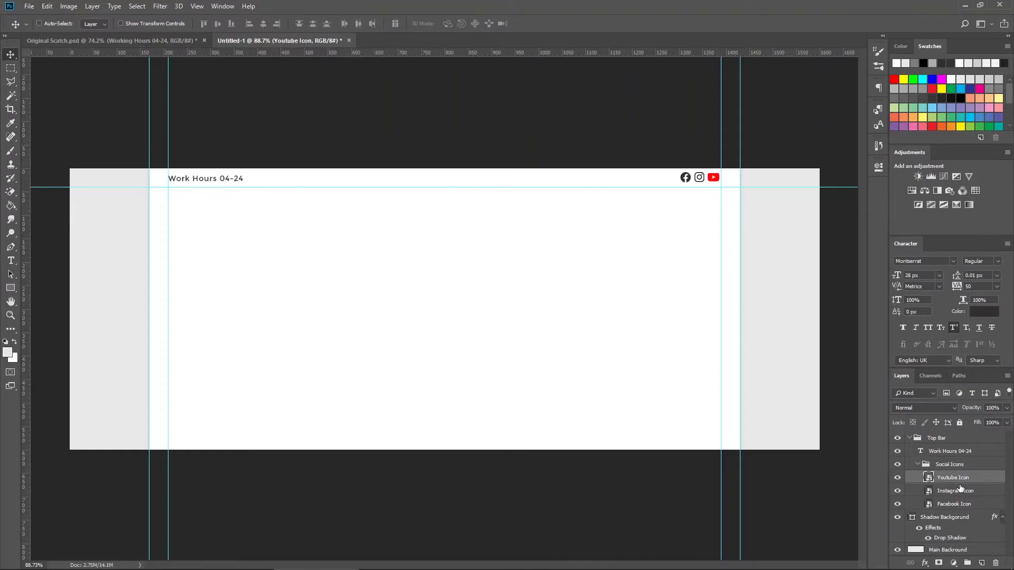
pyautogui.click(960, 492)
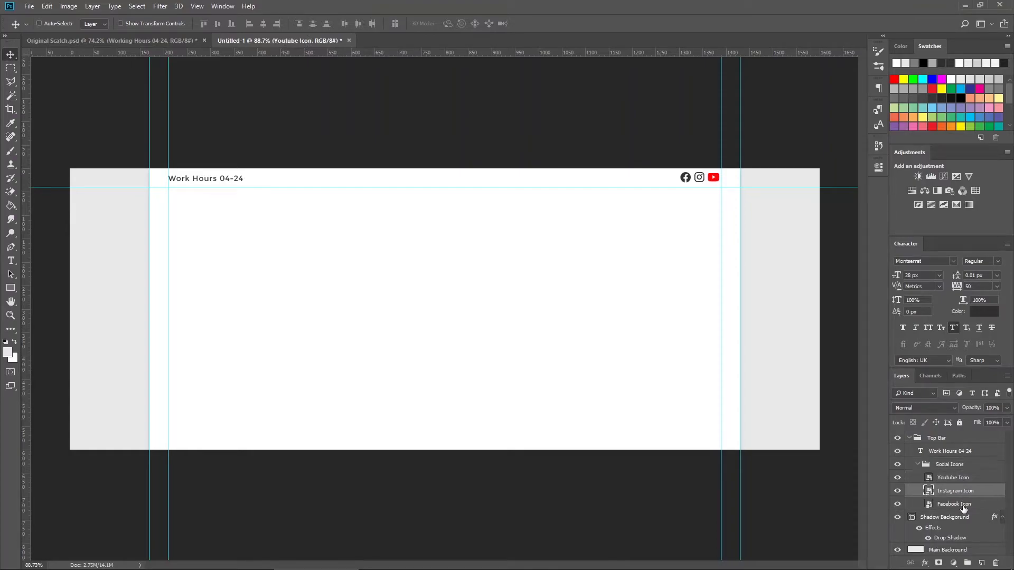
pyautogui.keyDown('ctrl'); pyautogui.click(962, 505); pyautogui.keyUp('ctrl')
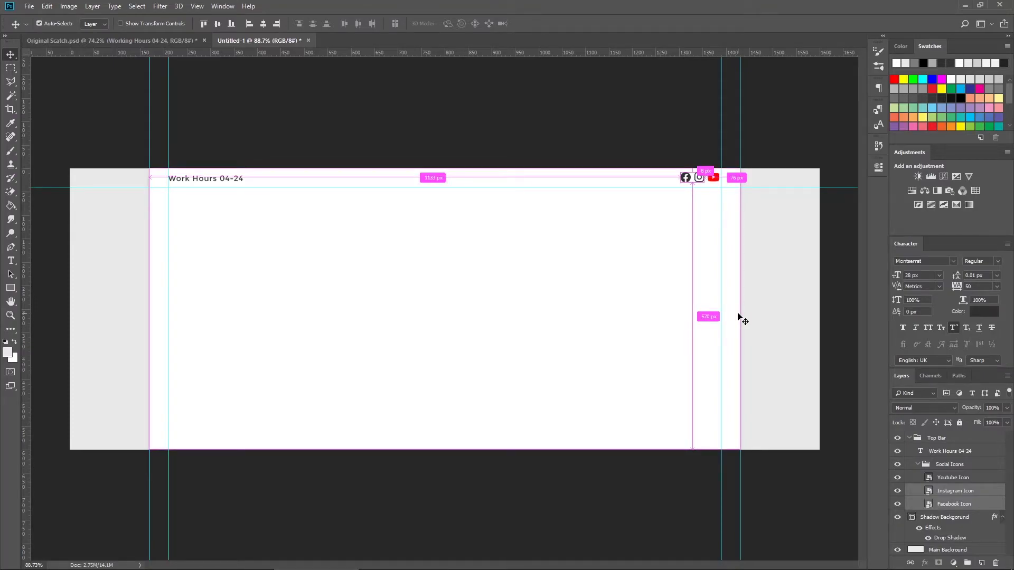
pyautogui.press('ctrl')
pyautogui.hotkey('shift', 'Left')
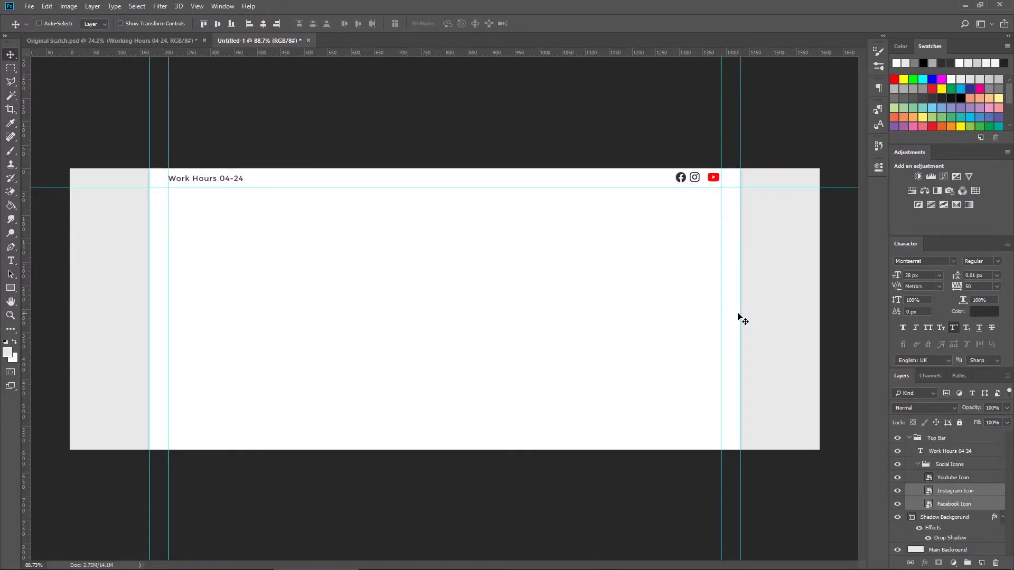
pyautogui.press('Right')
pyautogui.press('Right')
pyautogui.press('Right')
pyautogui.press('Right')
pyautogui.press('Right')
pyautogui.press('Right')
pyautogui.press('Right')
pyautogui.press('Right')
pyautogui.press('Left')
pyautogui.press('Left')
pyautogui.press('Left')
pyautogui.press('Left')
pyautogui.press('Left')
pyautogui.press('Left')
pyautogui.click(940, 506)
pyautogui.press('Left')
pyautogui.press('Left')
pyautogui.press('Left')
pyautogui.press('Left')
pyautogui.press('Left')
pyautogui.press('Left')
pyautogui.press('Left')
pyautogui.press('Left')
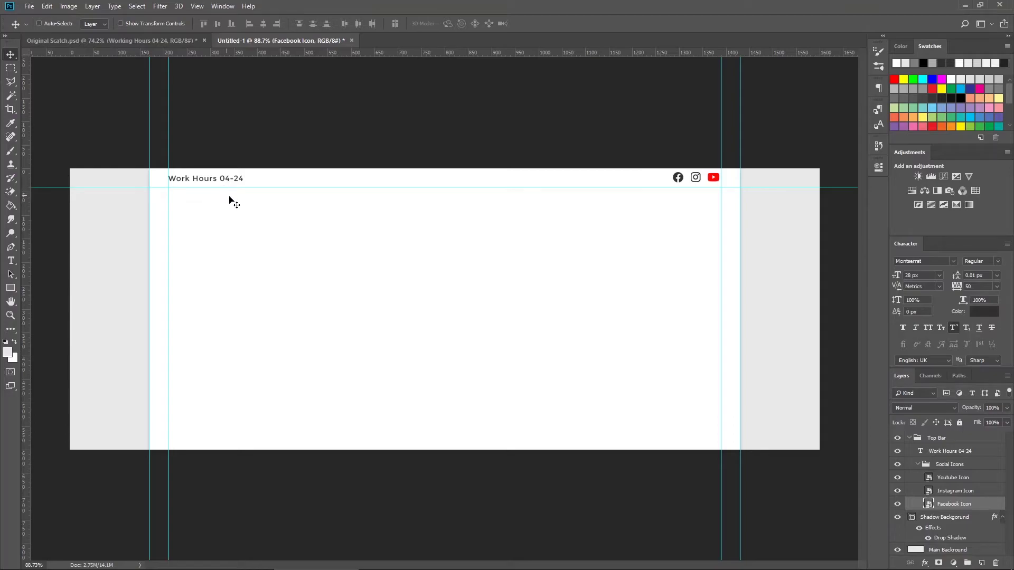
# Step: Copy the Hand Cursor on link graphic from Original Scatch.psd and place it over the YouTube icon
pyautogui.click(170, 40)
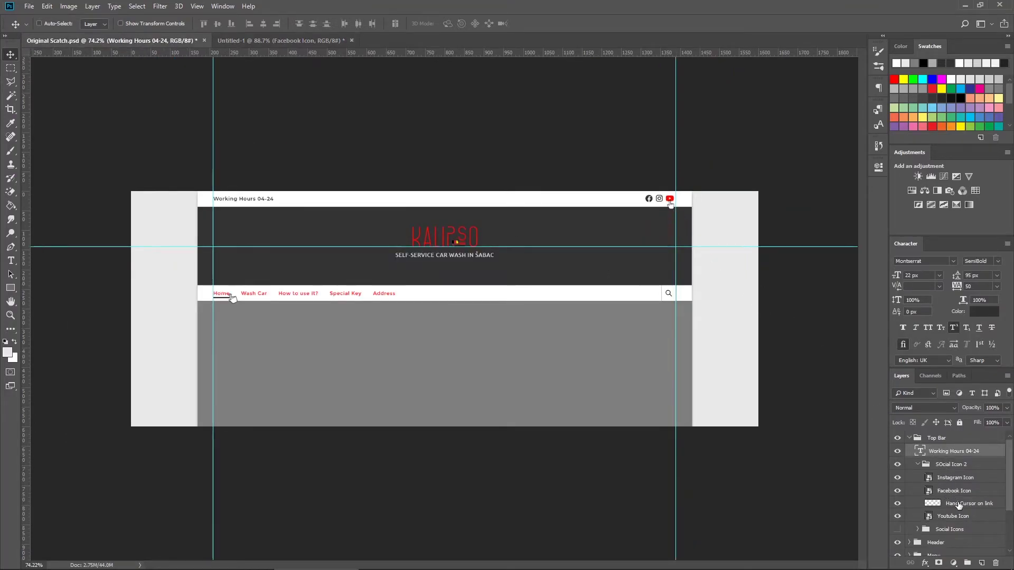
pyautogui.click(950, 503)
pyautogui.moveTo(670, 208); pyautogui.dragTo(721, 193)
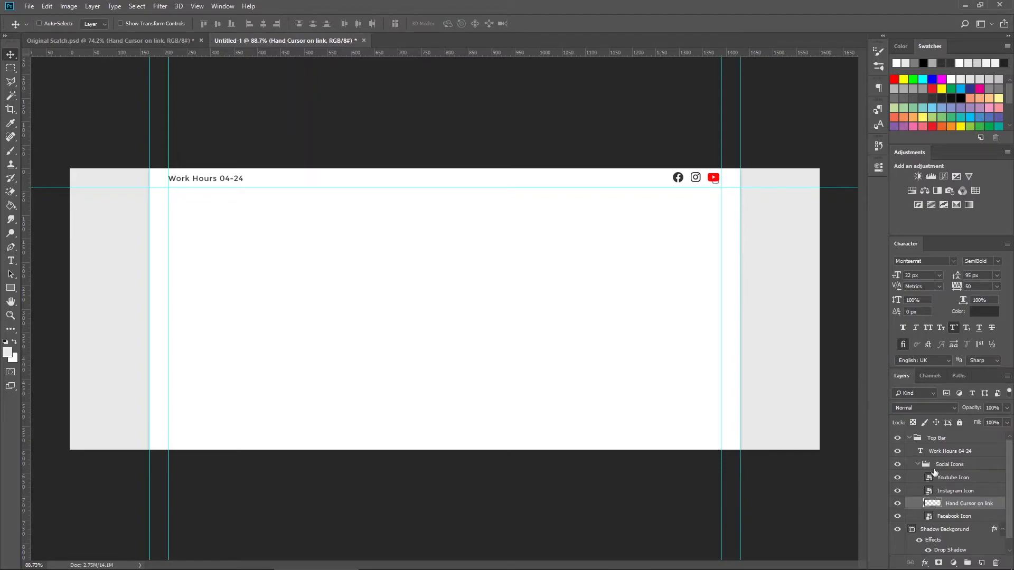
pyautogui.moveTo(956, 504); pyautogui.dragTo(945, 472)
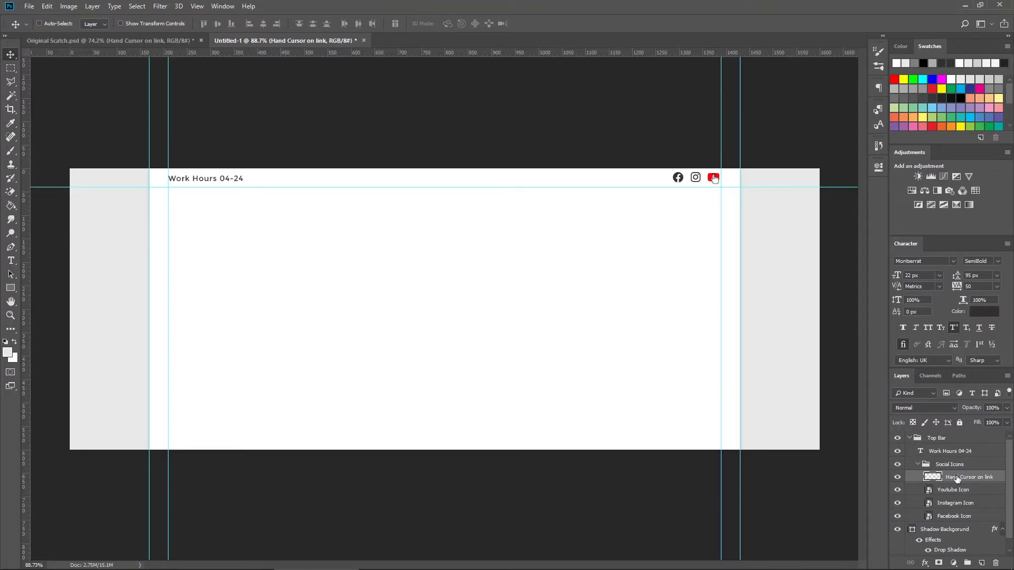
pyautogui.moveTo(953, 477)
pyautogui.mouseDown()
pyautogui.moveTo(960, 501)
pyautogui.moveTo(958, 472)
pyautogui.mouseUp()
pyautogui.moveTo(716, 184); pyautogui.dragTo(714, 186)
# Step: Save the working mockup as Tutorial Work.psd, accepting the Photoshop format options
pyautogui.press('ctrl')
pyautogui.hotkey('ctrl', 's')
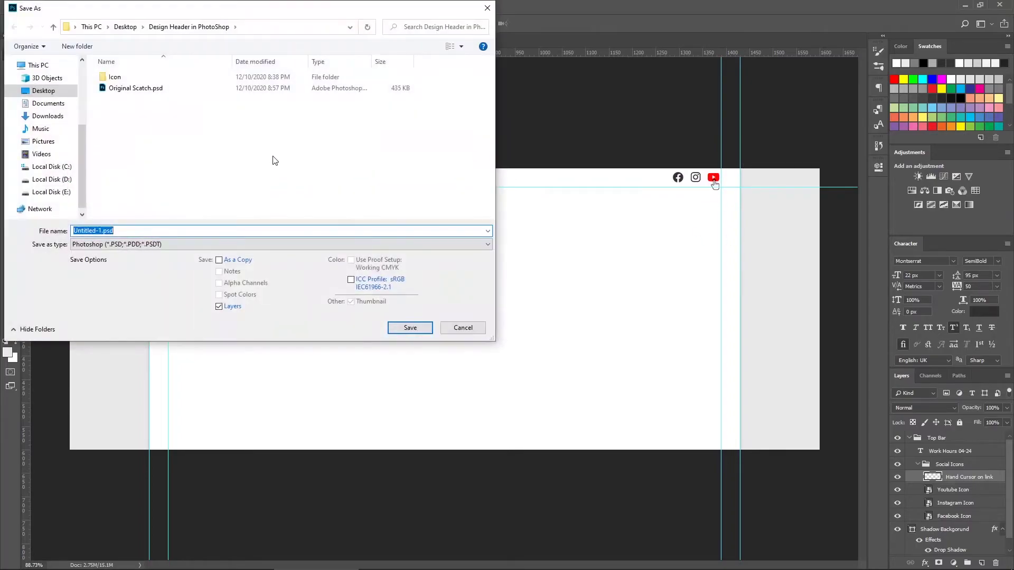
pyautogui.click(102, 231)
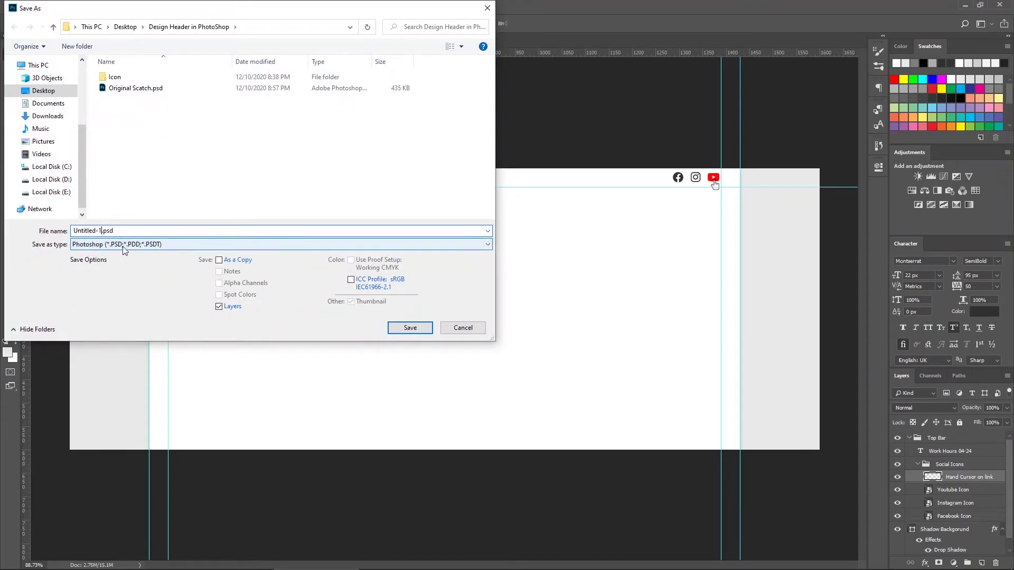
pyautogui.hotkey('shift', 'Home')
pyautogui.write('Tutori')
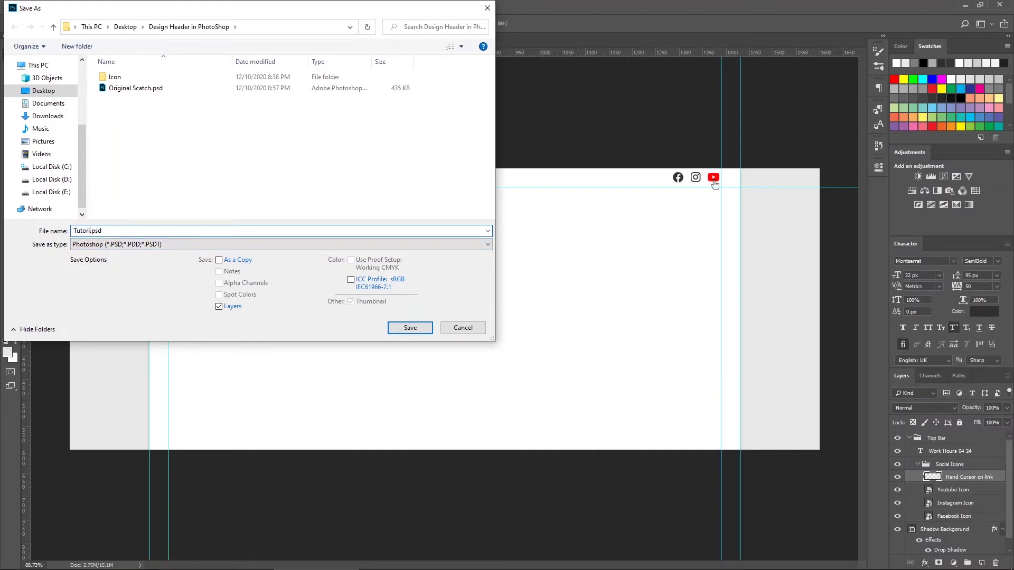
pyautogui.write('al Work')
pyautogui.press('Return')
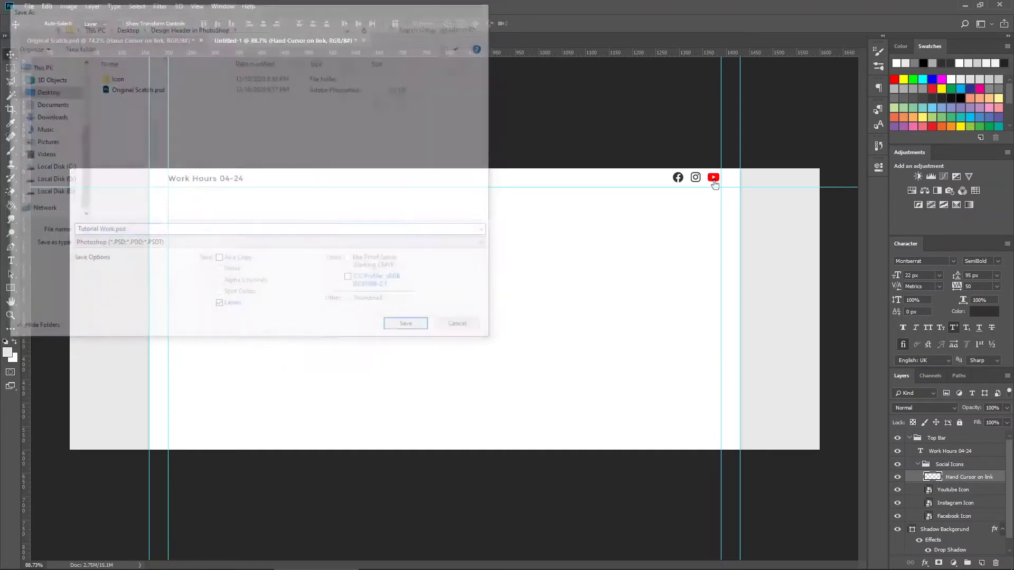
pyautogui.click(993, 161)
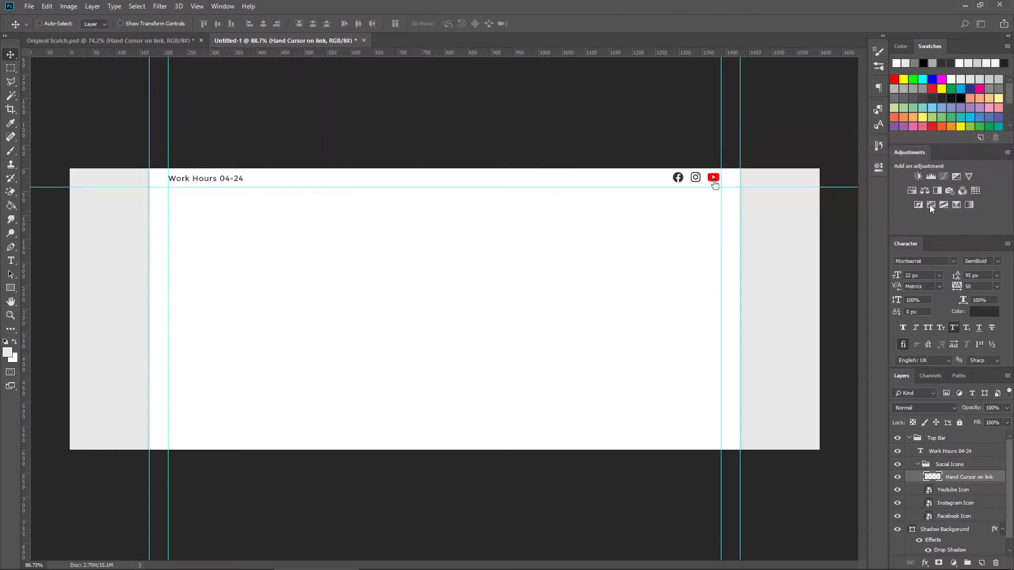
pyautogui.click(105, 42)
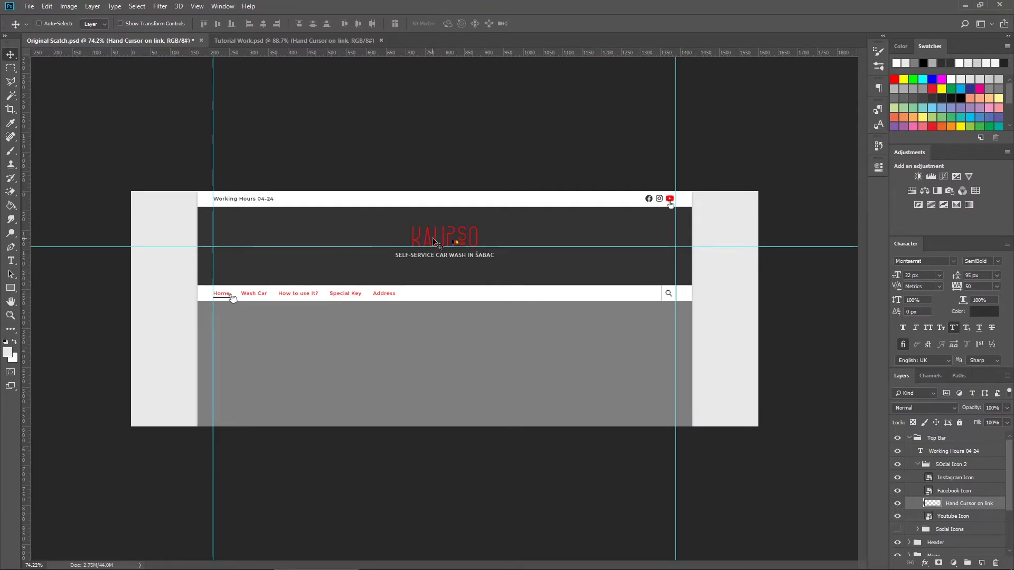
# Step: Collapse the Social Icons and Top Bar groups and add a new layer group named Header
pyautogui.click(278, 40)
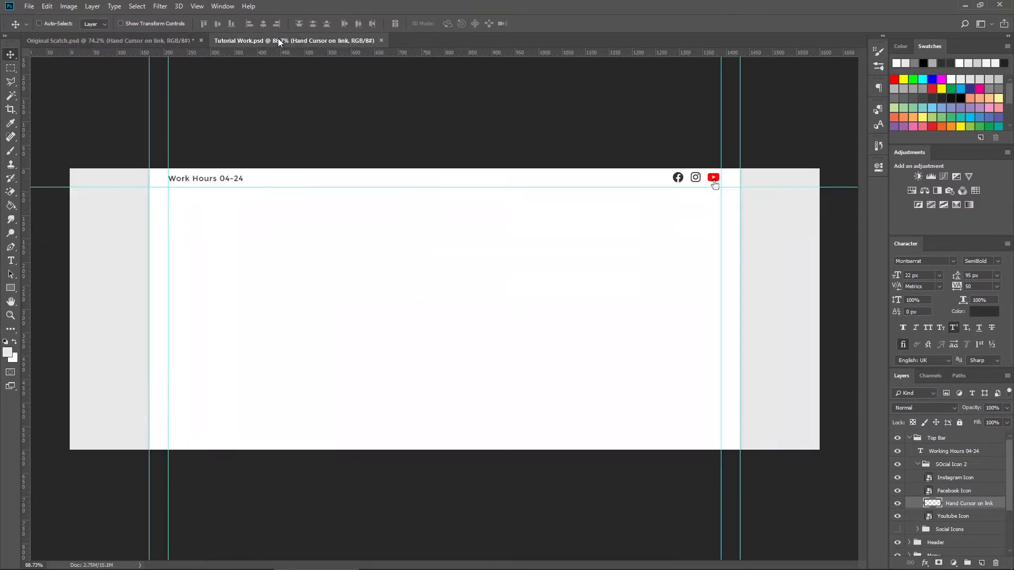
pyautogui.click(922, 465)
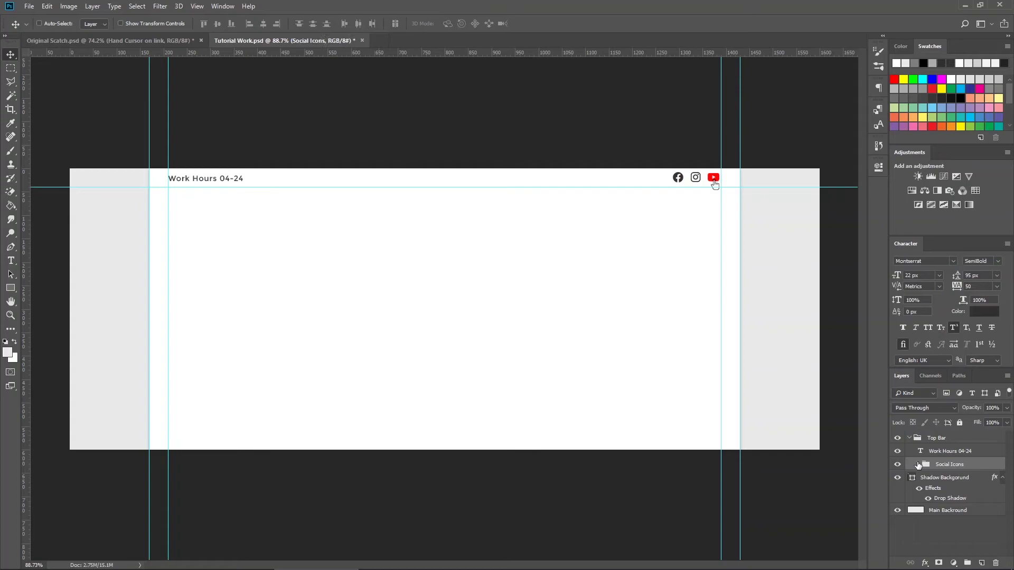
pyautogui.click(909, 438)
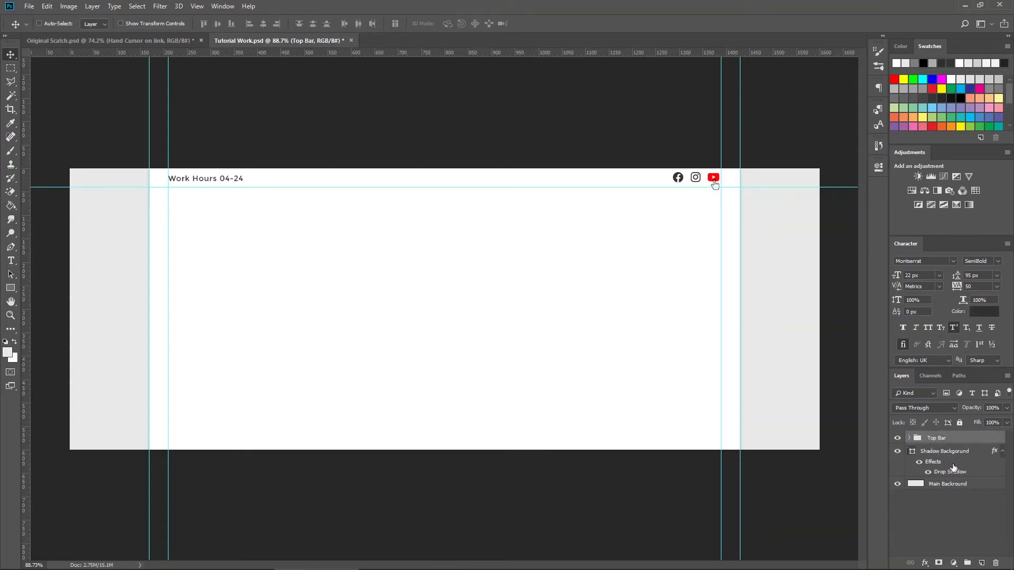
pyautogui.moveTo(944, 453); pyautogui.dragTo(967, 562)
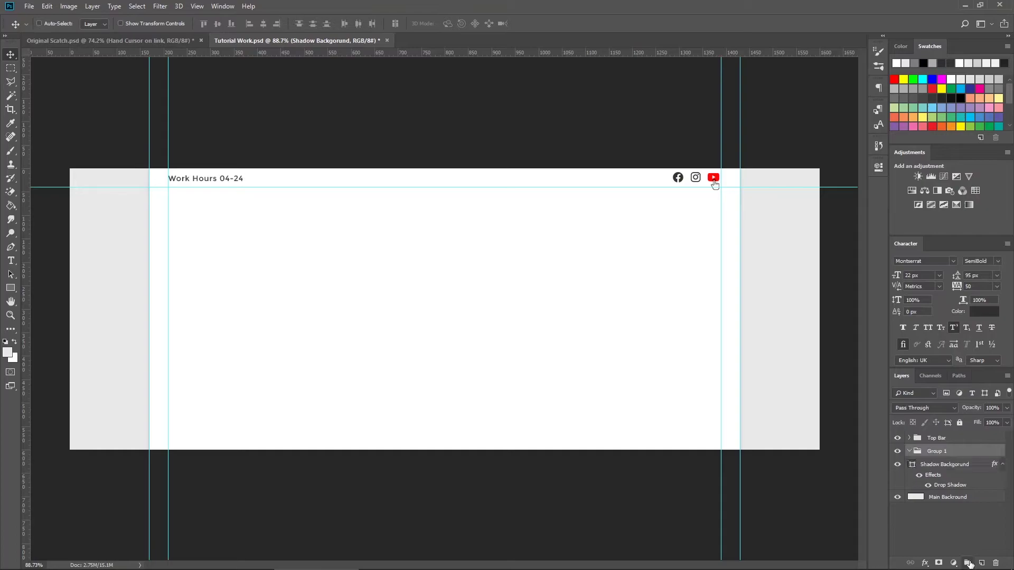
pyautogui.doubleClick(940, 452)
pyautogui.write('Header')
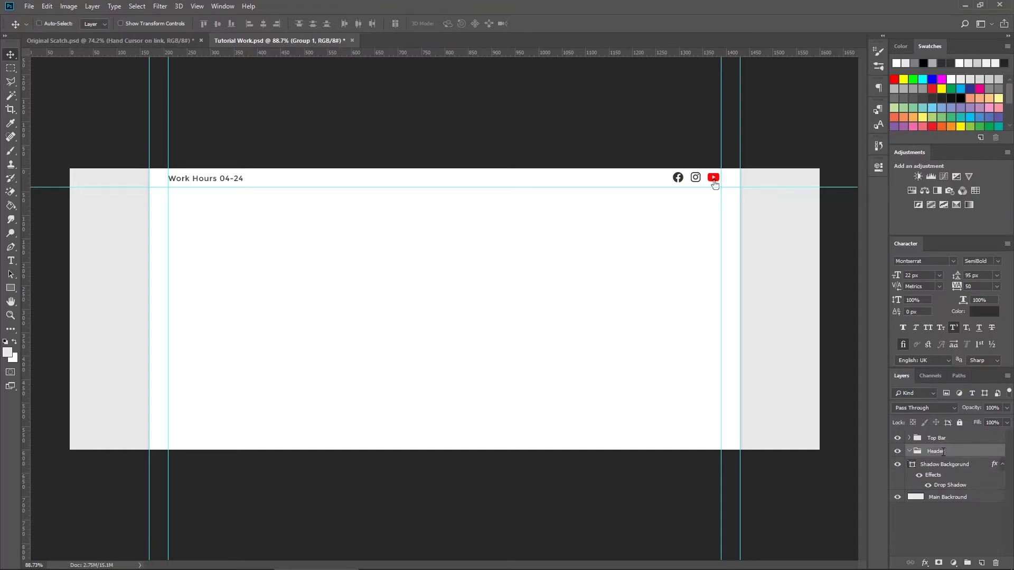
pyautogui.press('Return')
pyautogui.click(10, 289)
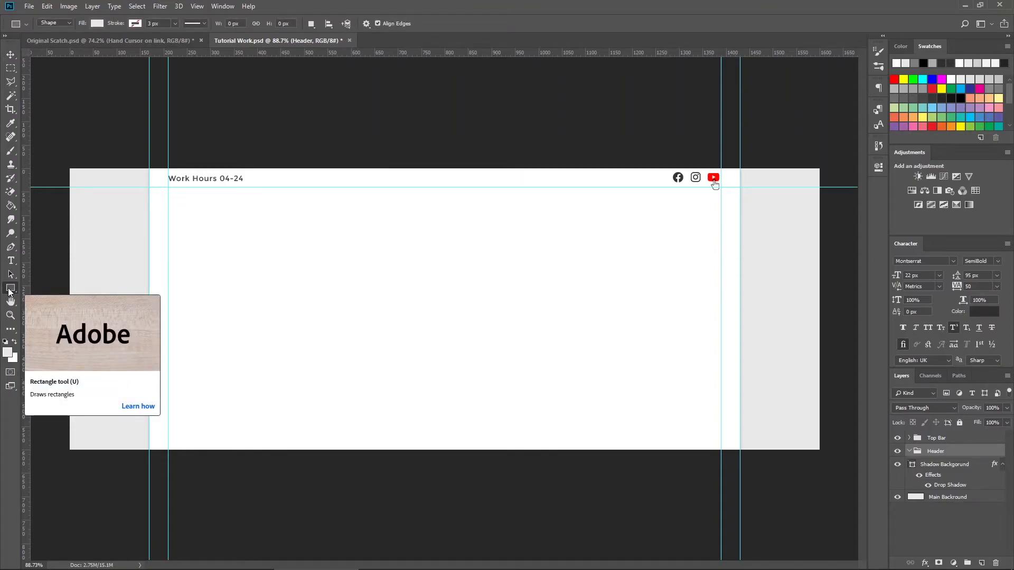
# Step: Create a 1260 × 200 px rectangle in the Header group
pyautogui.click(298, 227)
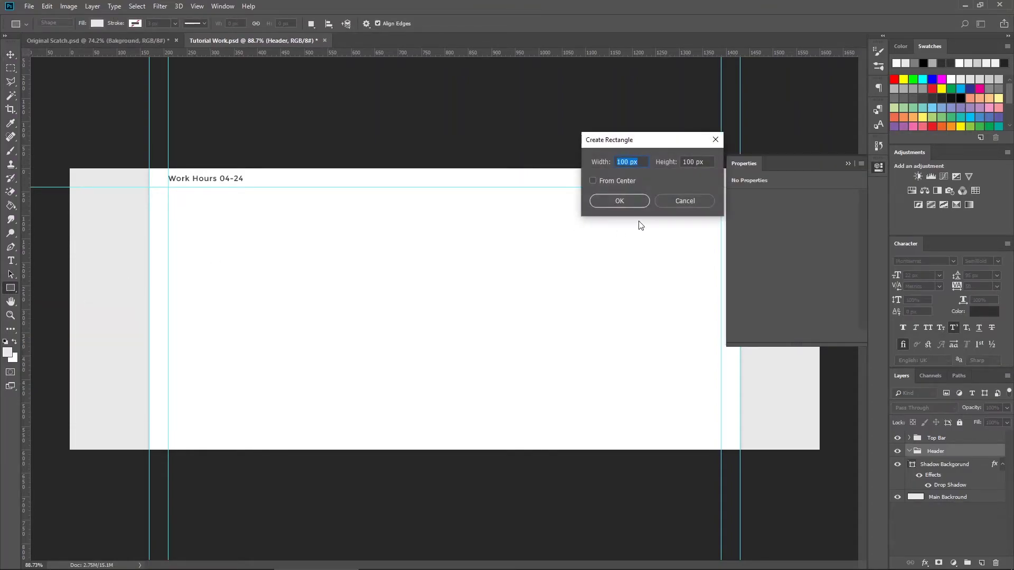
pyautogui.click(616, 163)
pyautogui.write('1260')
pyautogui.press('Tab')
pyautogui.press('Home')
pyautogui.press('Return')
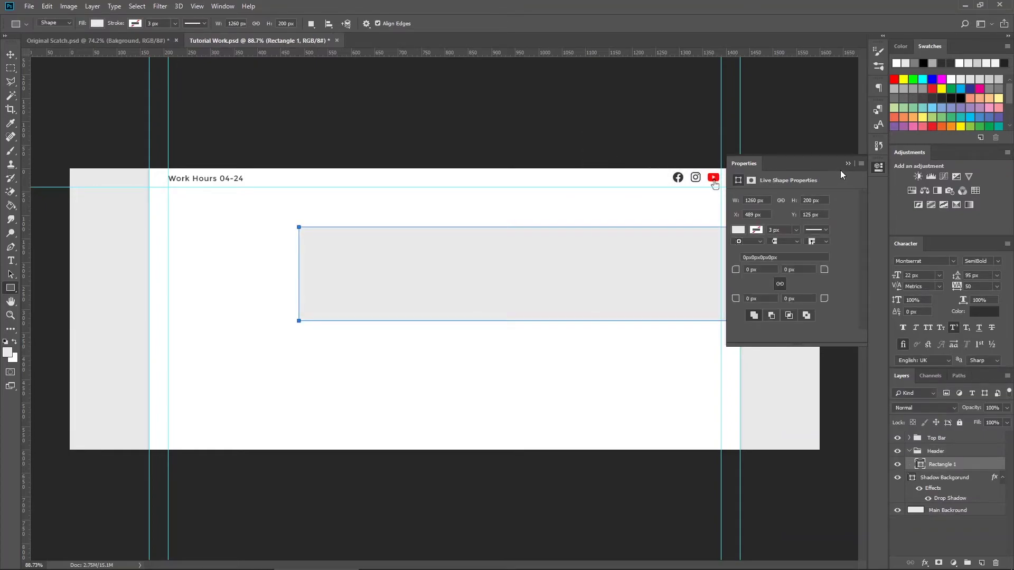
pyautogui.click(847, 164)
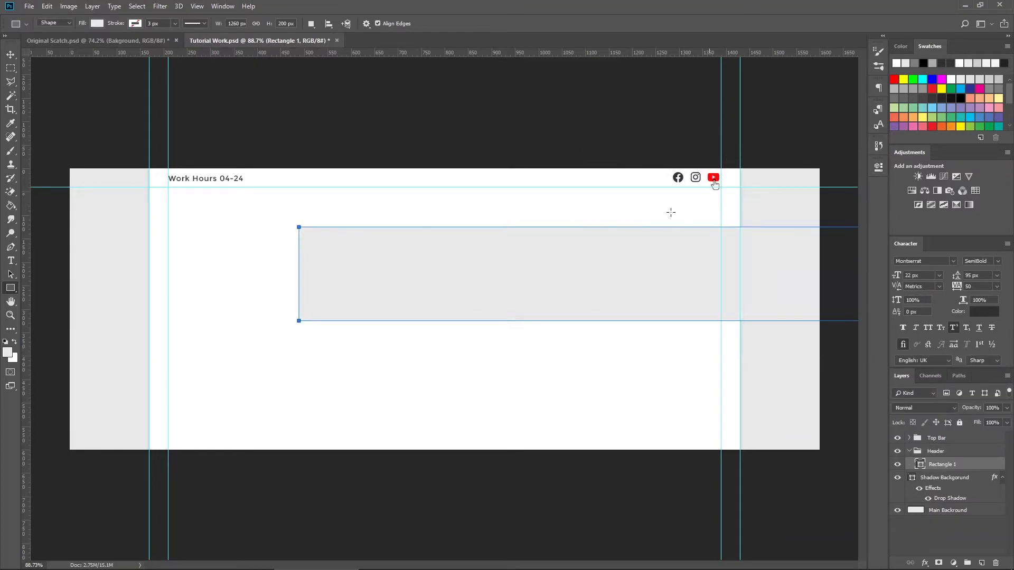
# Step: Fill the rectangle with dark grey #303030
pyautogui.click(7, 354)
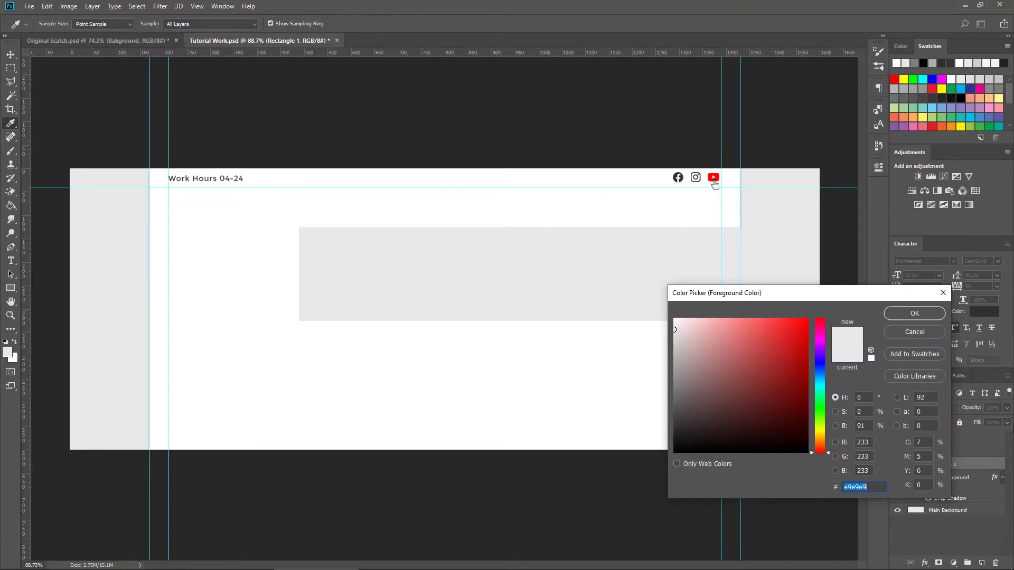
pyautogui.click(869, 487)
pyautogui.doubleClick(858, 486)
pyautogui.write('303030')
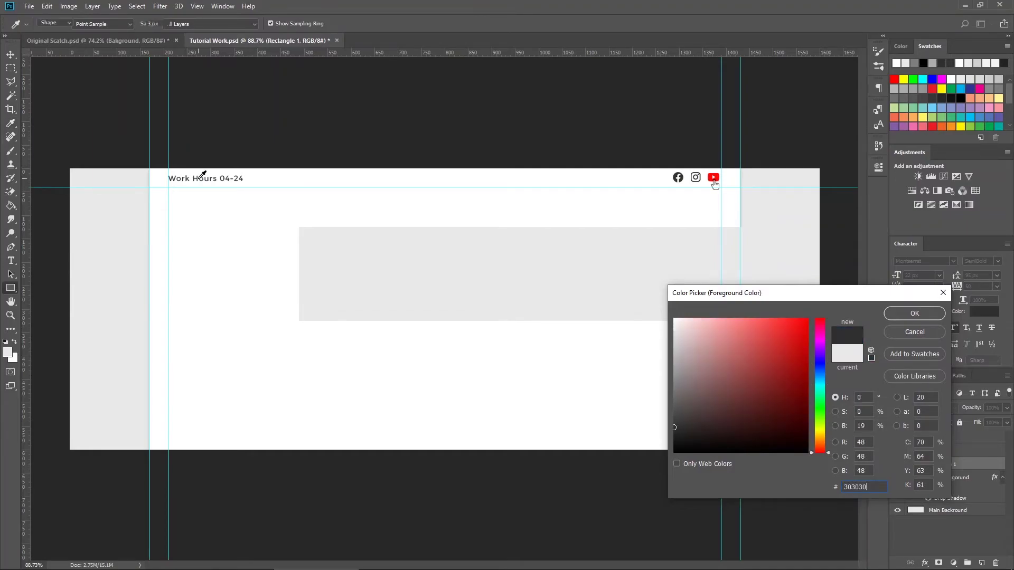
pyautogui.press('Return')
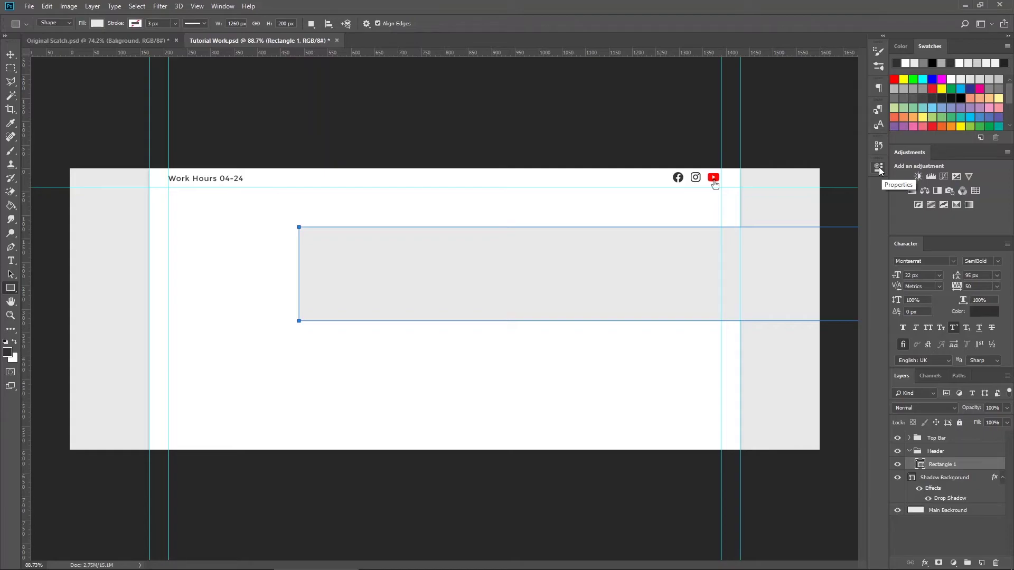
pyautogui.click(220, 6)
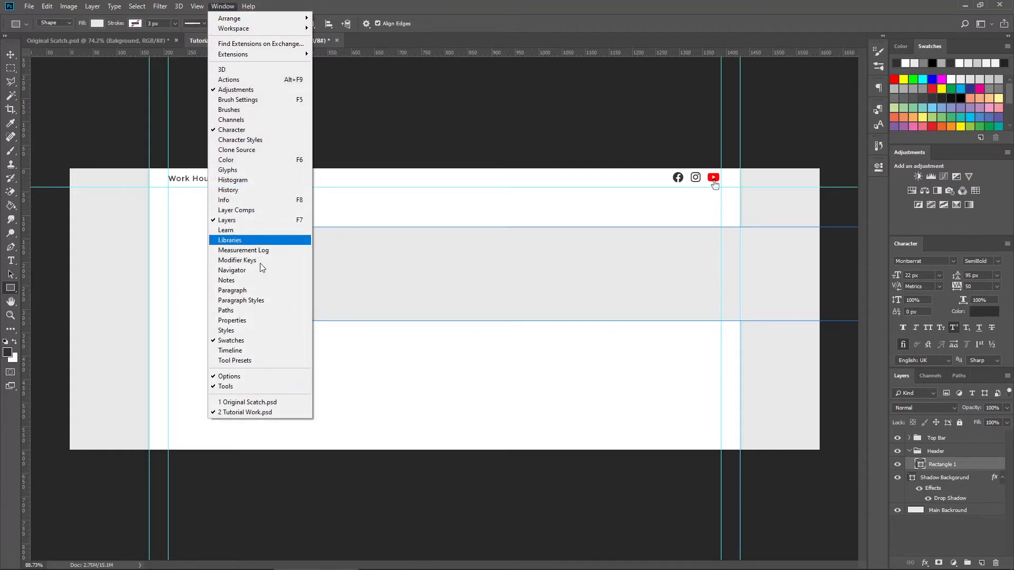
pyautogui.click(256, 317)
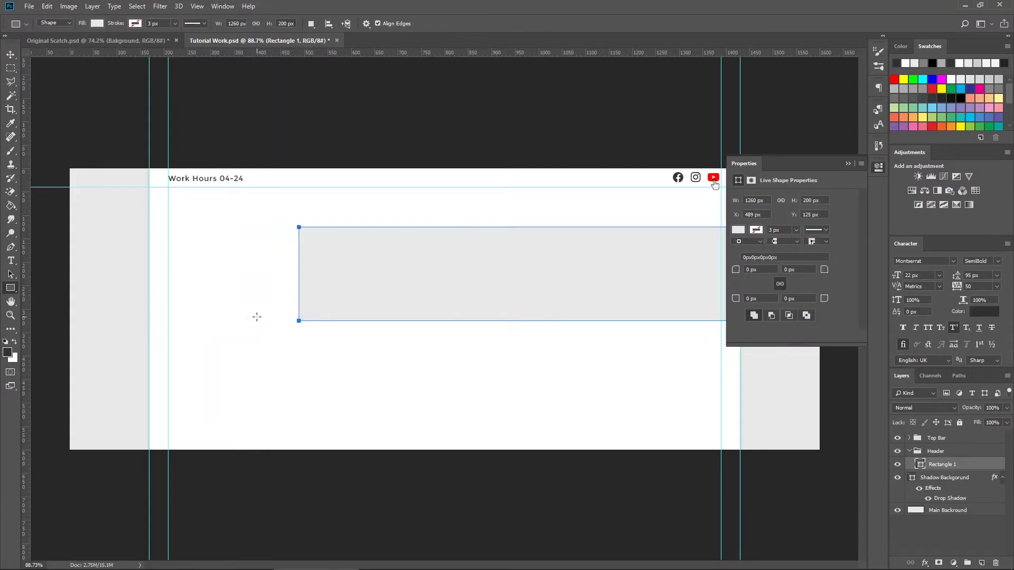
pyautogui.click(738, 230)
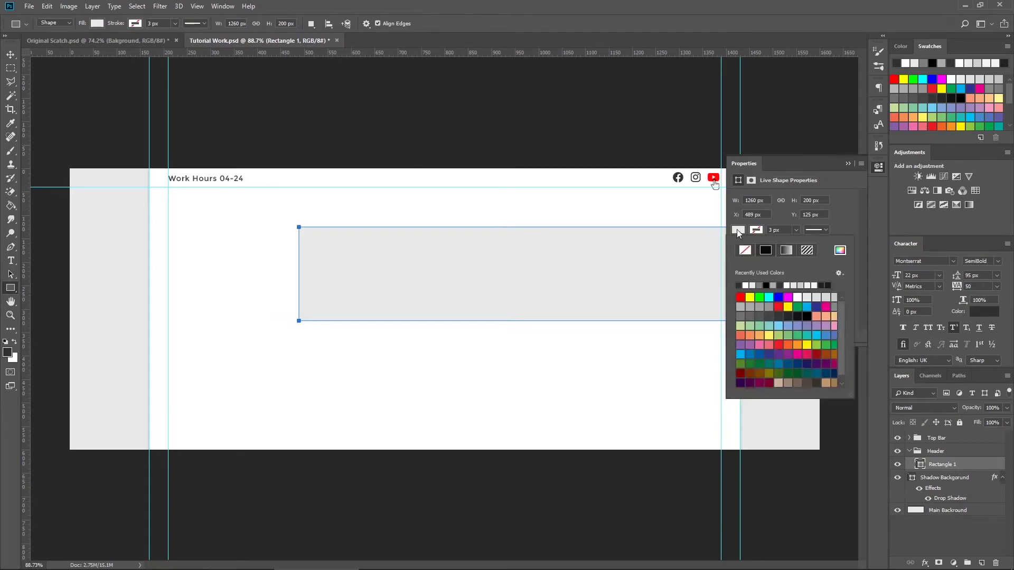
pyautogui.click(741, 285)
pyautogui.click(633, 118)
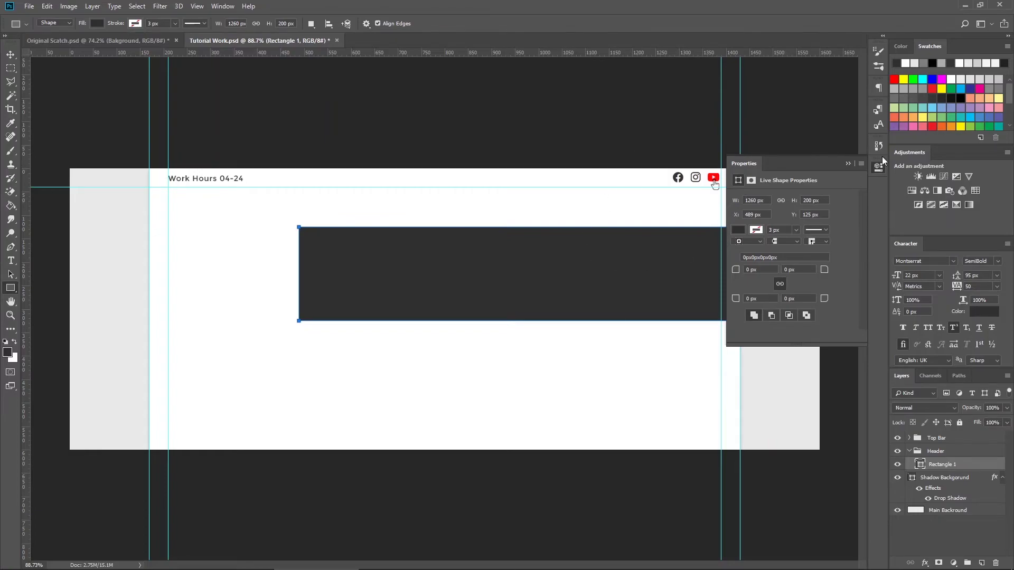
pyautogui.click(848, 164)
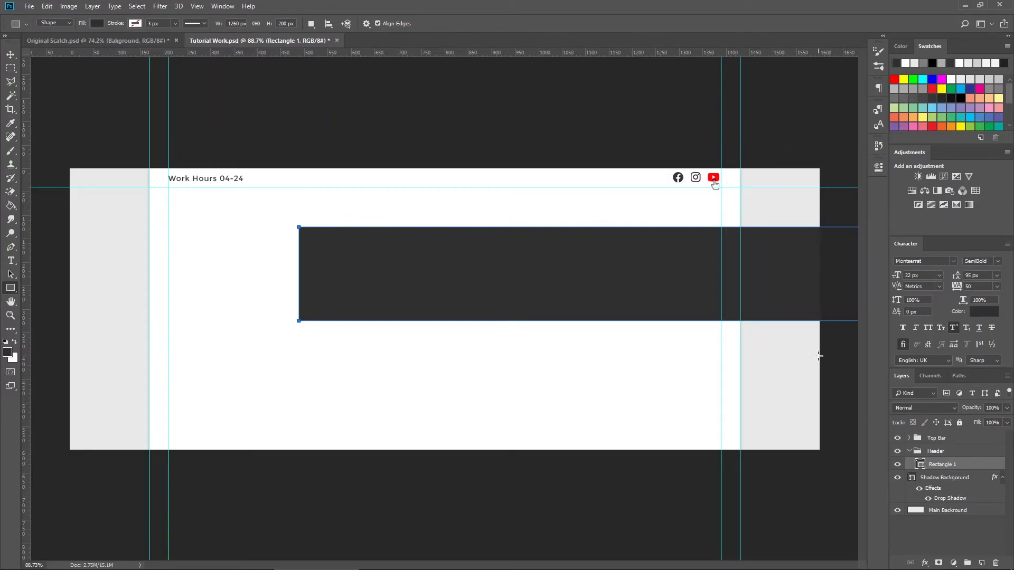
# Step: Position the dark band directly under the top bar
pyautogui.press('v')
pyautogui.moveTo(514, 283); pyautogui.dragTo(376, 241)
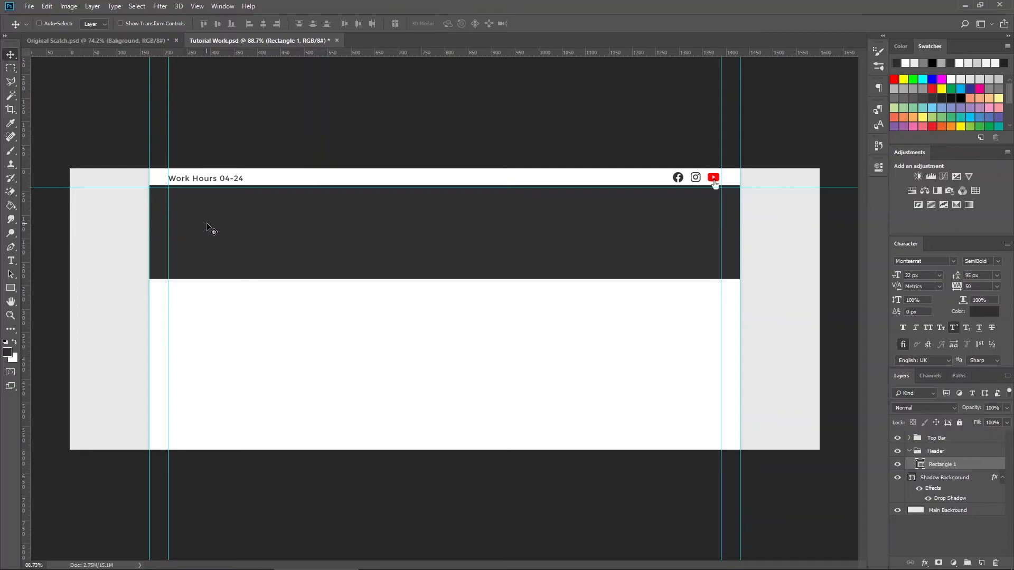
pyautogui.moveTo(210, 228); pyautogui.dragTo(209, 230)
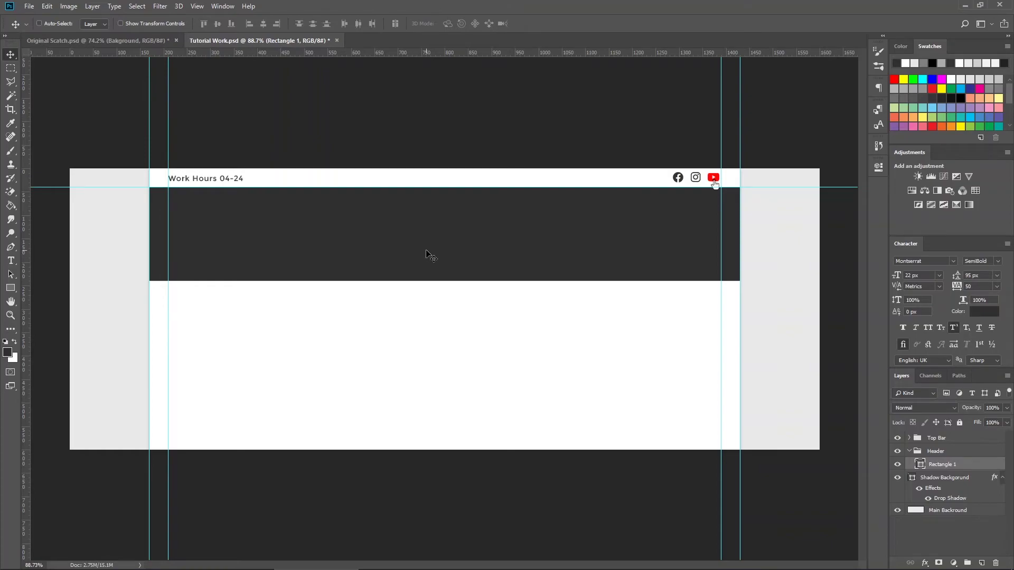
# Step: Copy the KALIPSO Logo and tagline layers from Original Scatch.psd into Tutorial Work.psd
pyautogui.click(93, 37)
pyautogui.moveTo(463, 240); pyautogui.dragTo(466, 285)
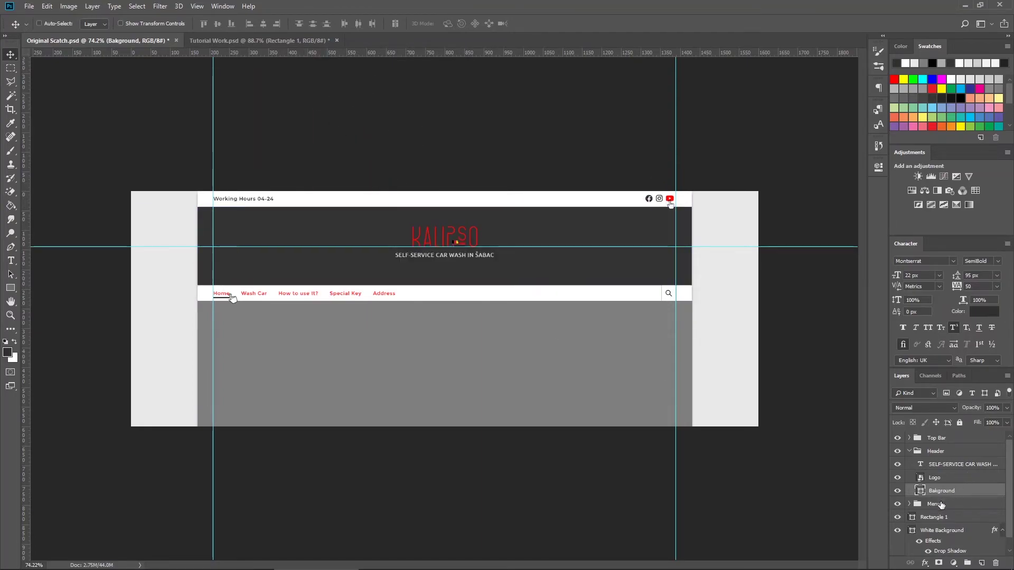
pyautogui.click(933, 478)
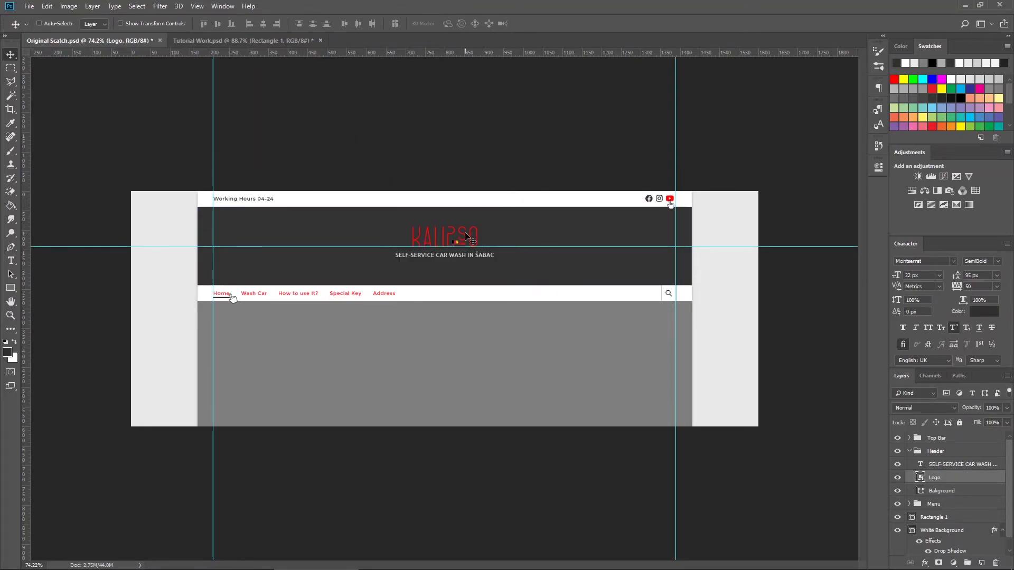
pyautogui.press('ctrl')
pyautogui.keyDown('ctrl'); pyautogui.click(949, 465); pyautogui.keyUp('ctrl')
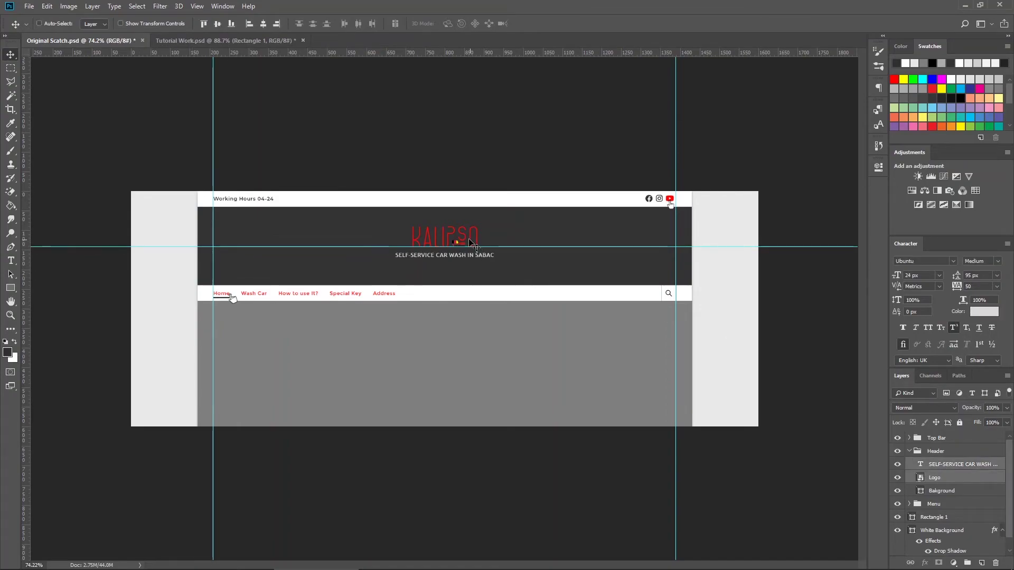
pyautogui.moveTo(474, 244); pyautogui.dragTo(448, 251)
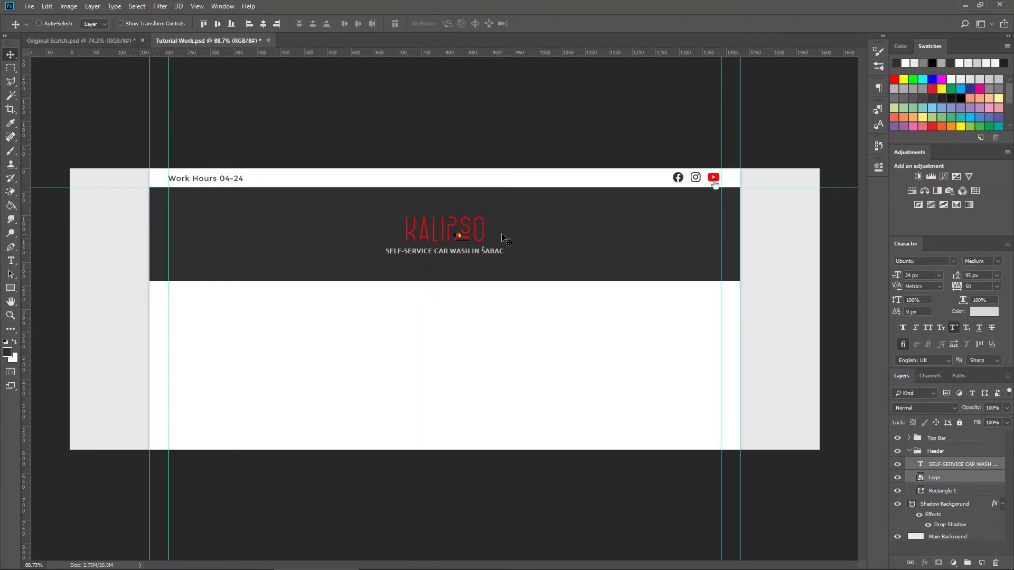
# Step: Adjust the logo and tagline position and set the tagline font to Montserrat ExtraLight
pyautogui.hotkey('shift', 'Up')
pyautogui.hotkey('shift', 'Up')
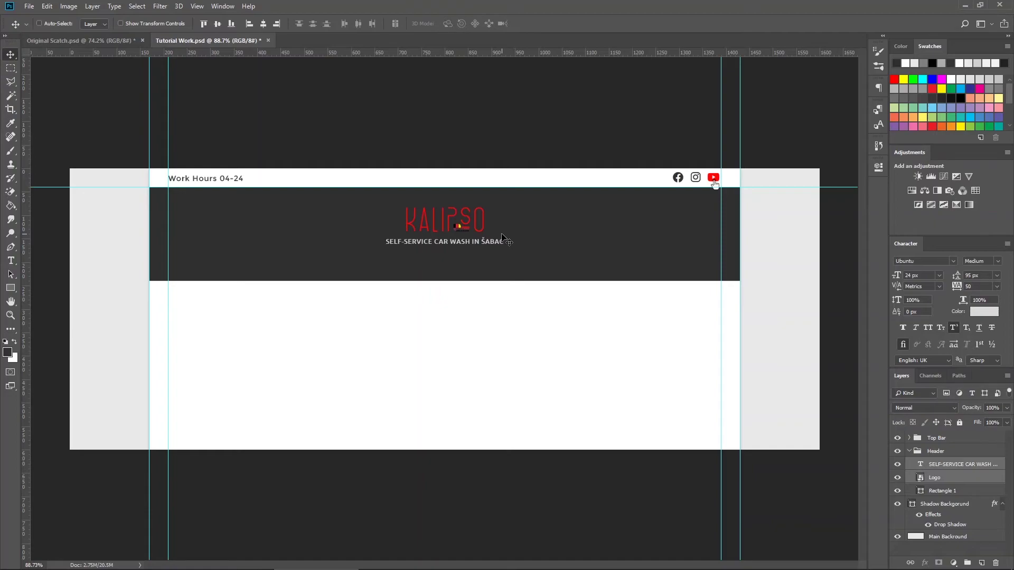
pyautogui.hotkey('shift', 'Down')
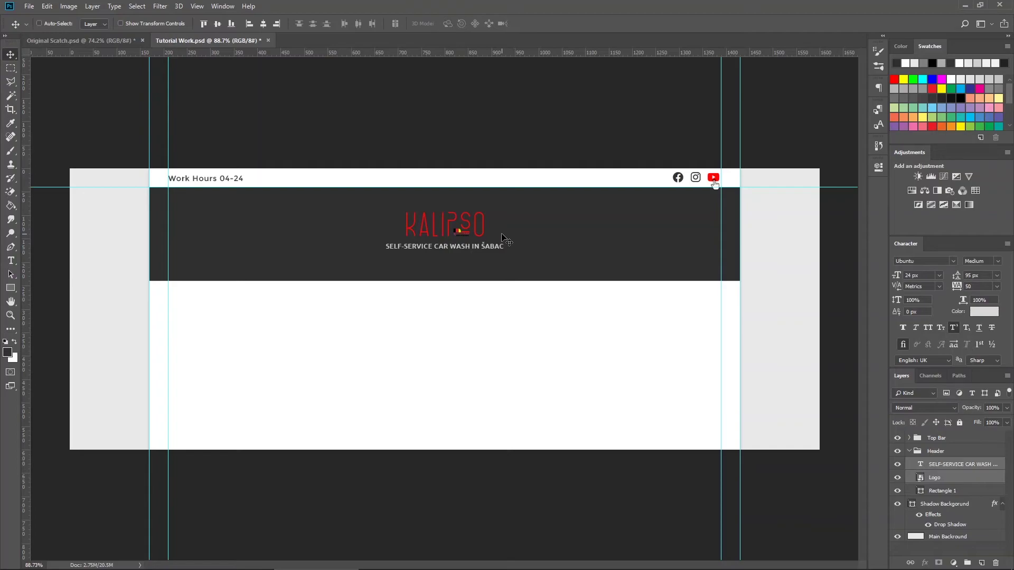
pyautogui.press('t')
pyautogui.click(418, 252)
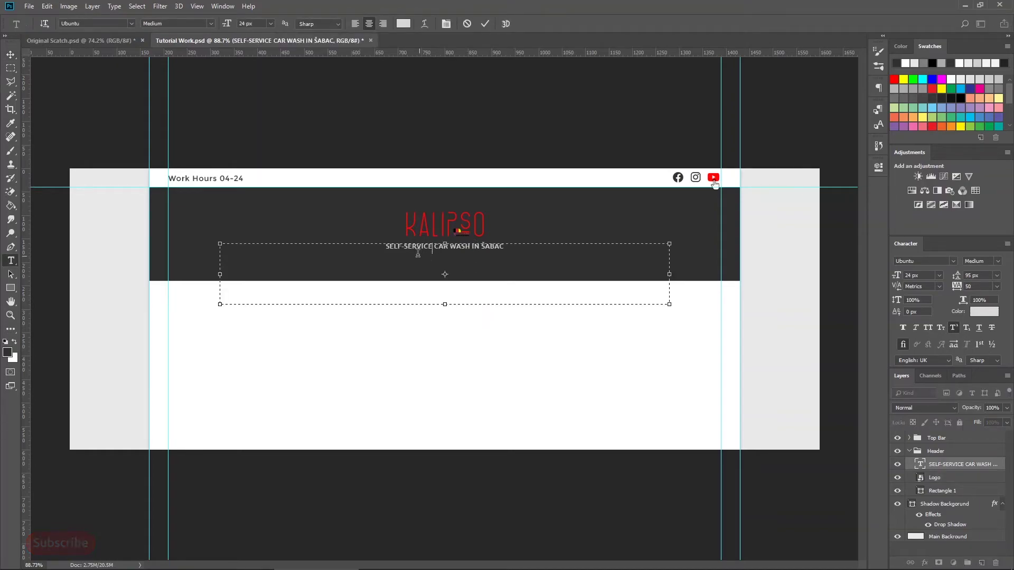
pyautogui.hotkey('ctrl', 'a')
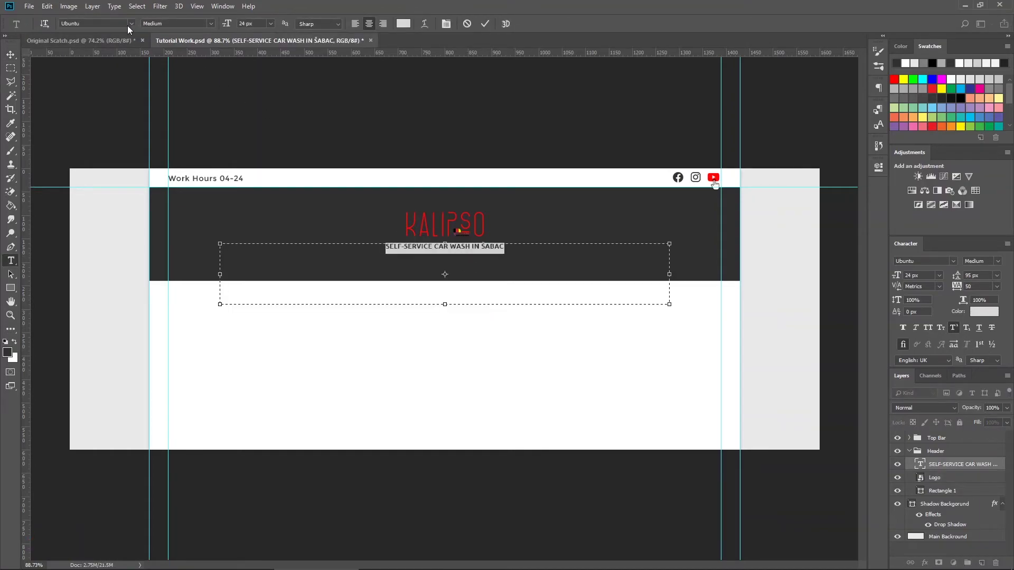
pyautogui.click(117, 24)
pyautogui.write('mont')
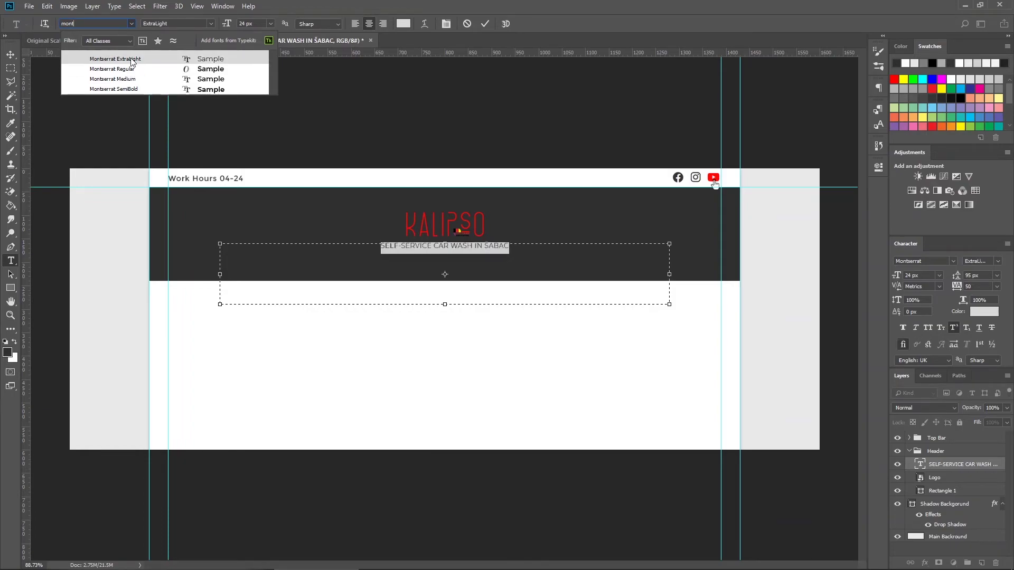
pyautogui.click(131, 60)
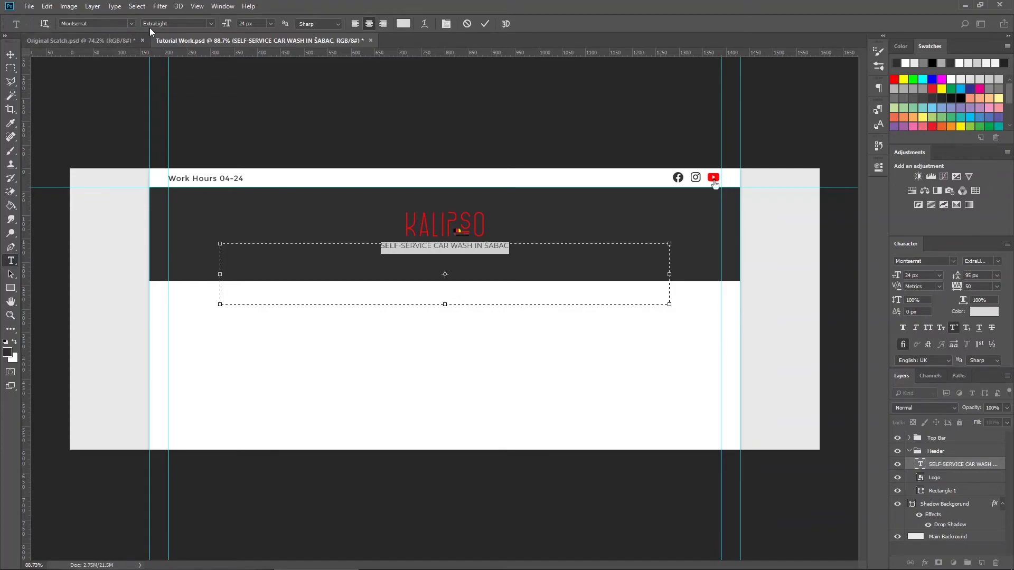
pyautogui.click(484, 25)
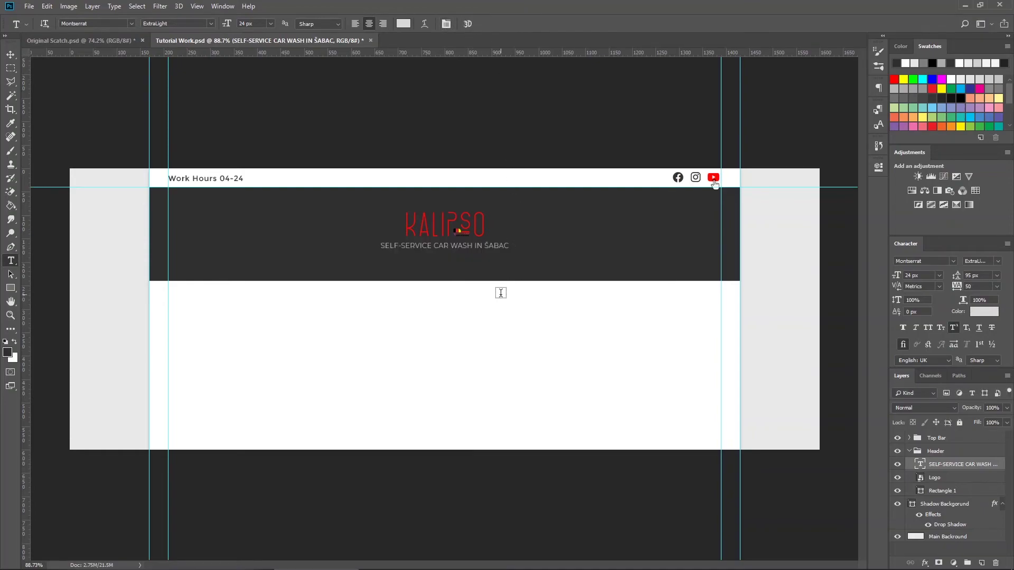
# Step: Nudge the tagline down two pixels and save the document
pyautogui.press('v')
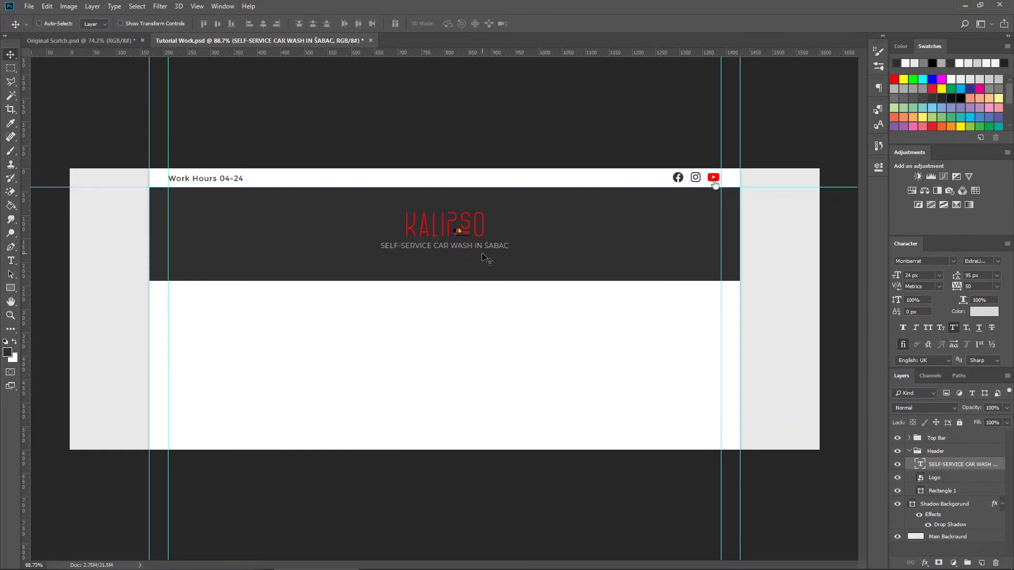
pyautogui.press('Down')
pyautogui.press('Down')
pyautogui.press('Down')
pyautogui.press('Down')
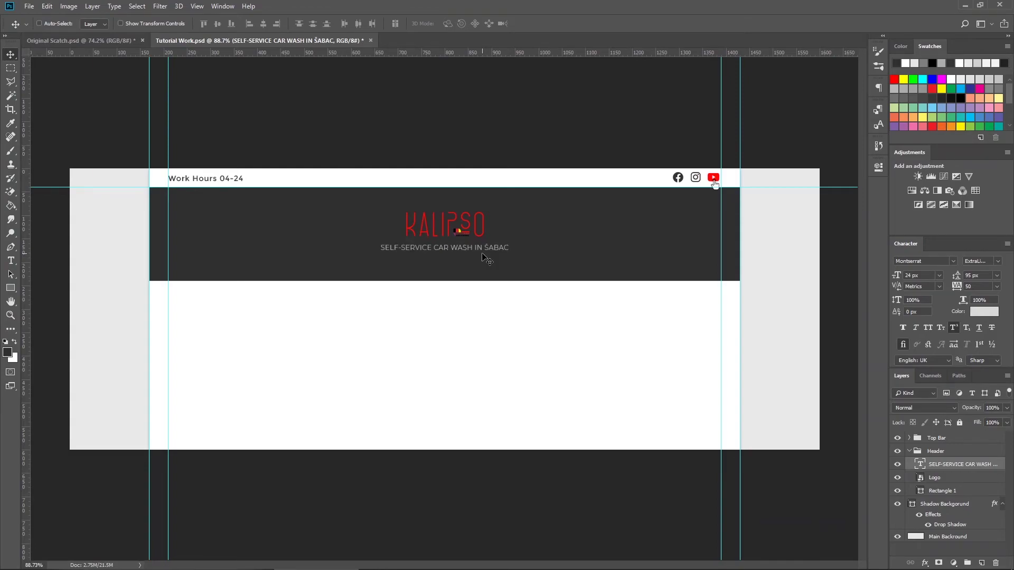
pyautogui.press('Down')
pyautogui.hotkey('ctrl', 's')
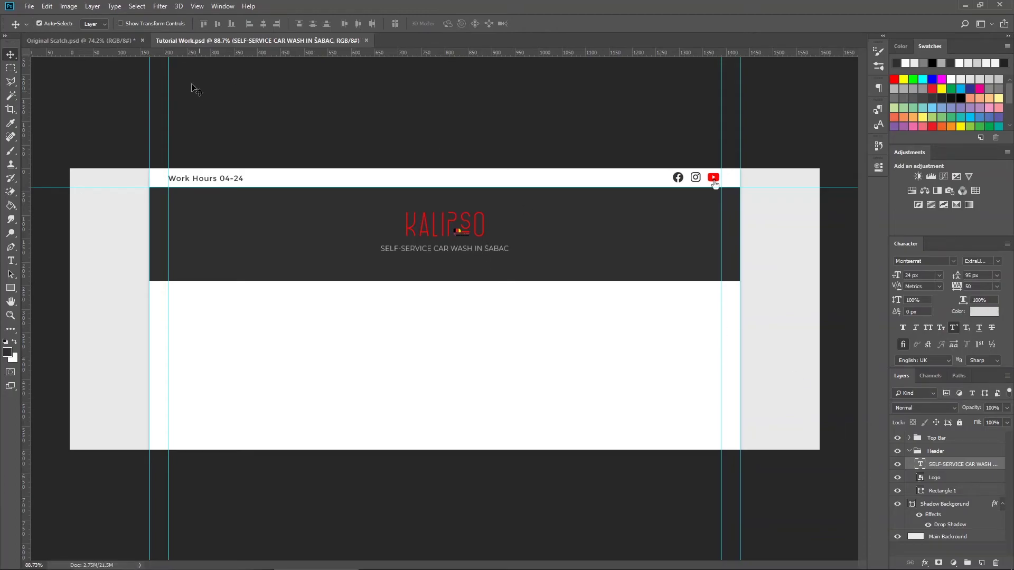
pyautogui.click(85, 42)
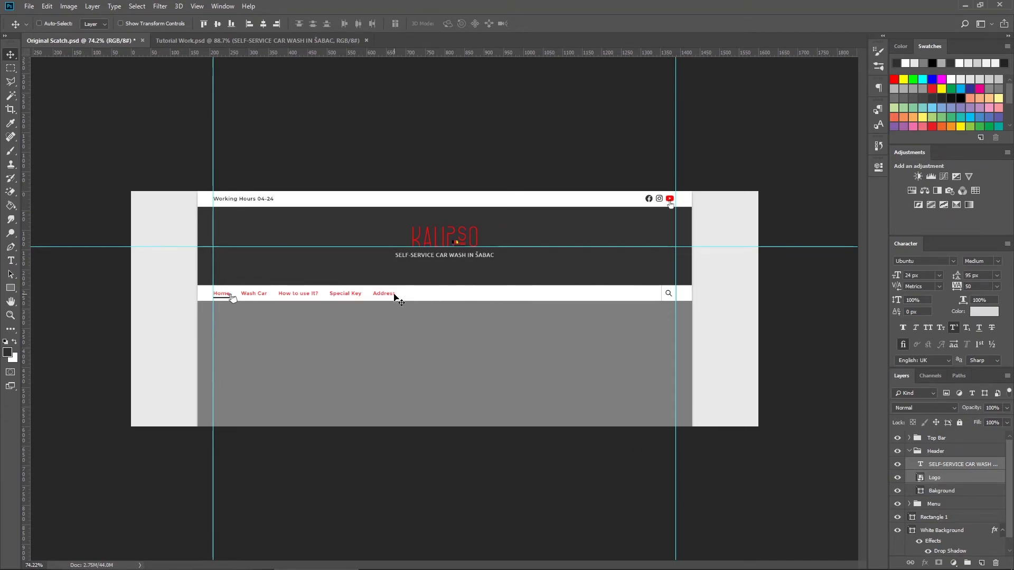
pyautogui.click(280, 40)
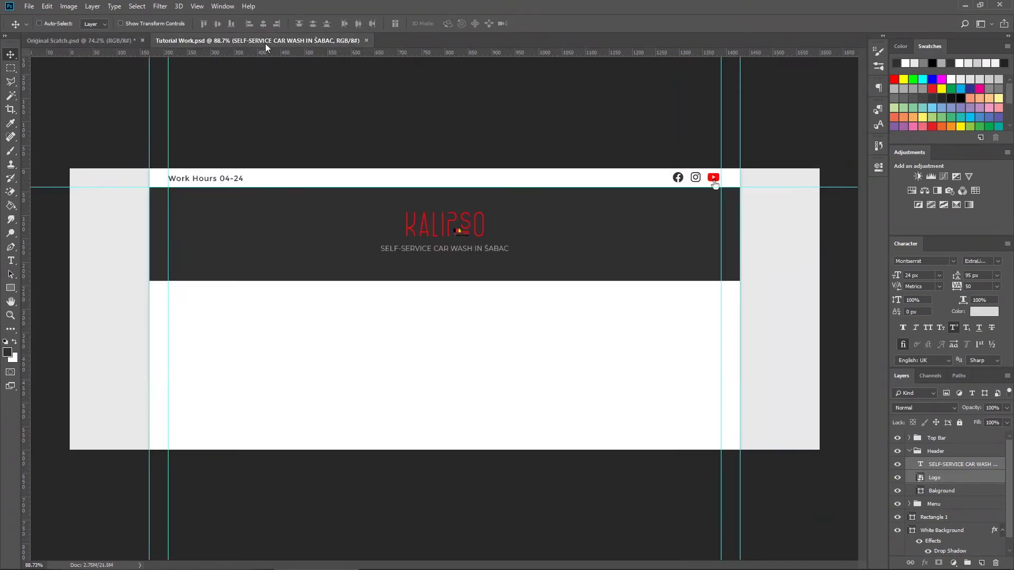
pyautogui.click(125, 40)
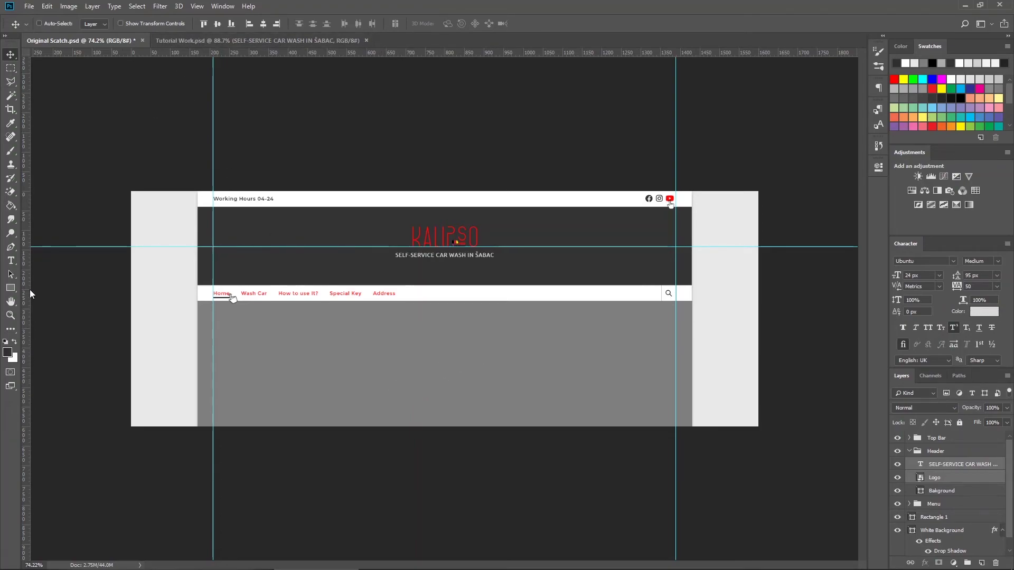
pyautogui.click(8, 352)
pyautogui.click(366, 359)
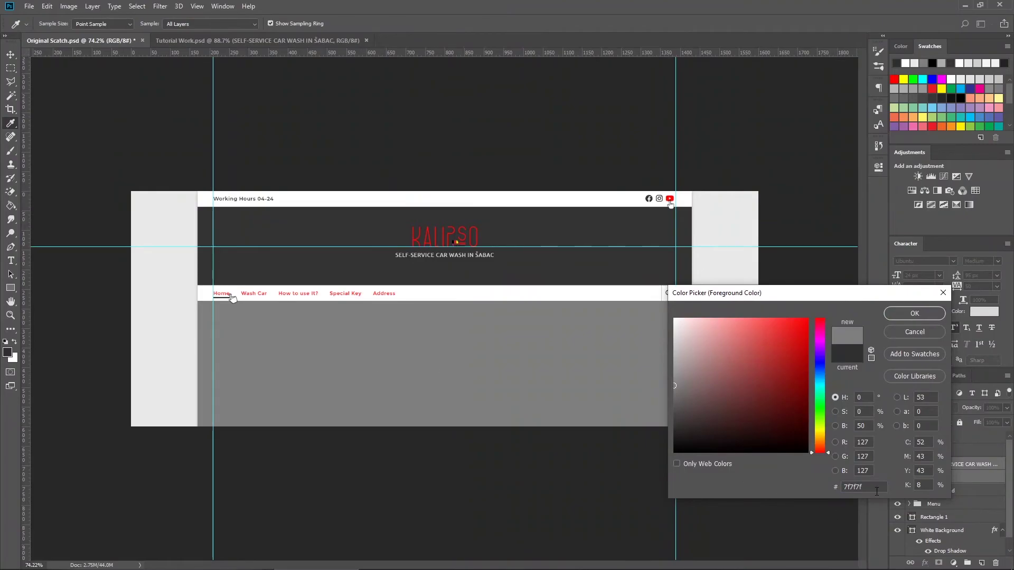
pyautogui.click(914, 333)
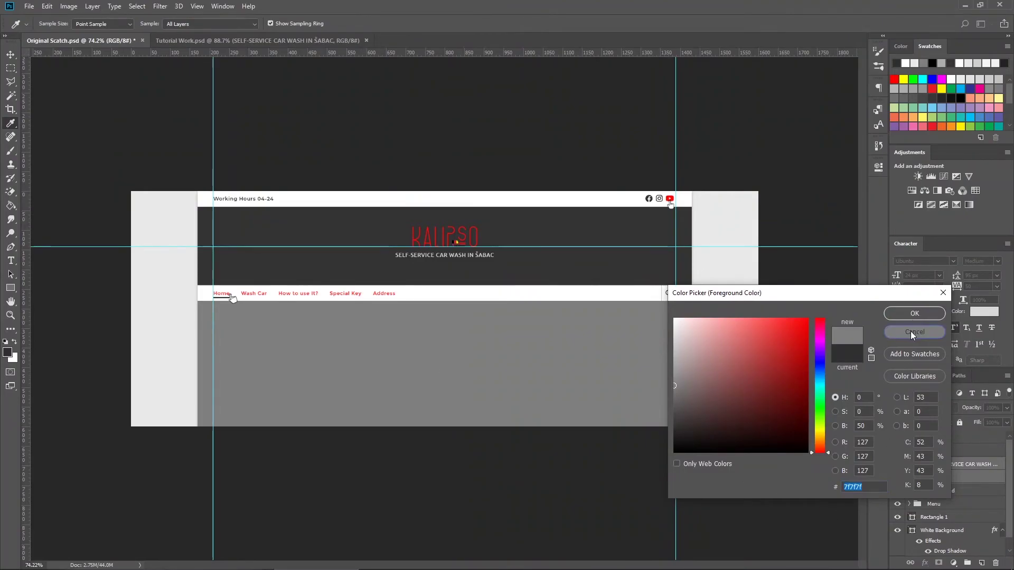
pyautogui.click(306, 40)
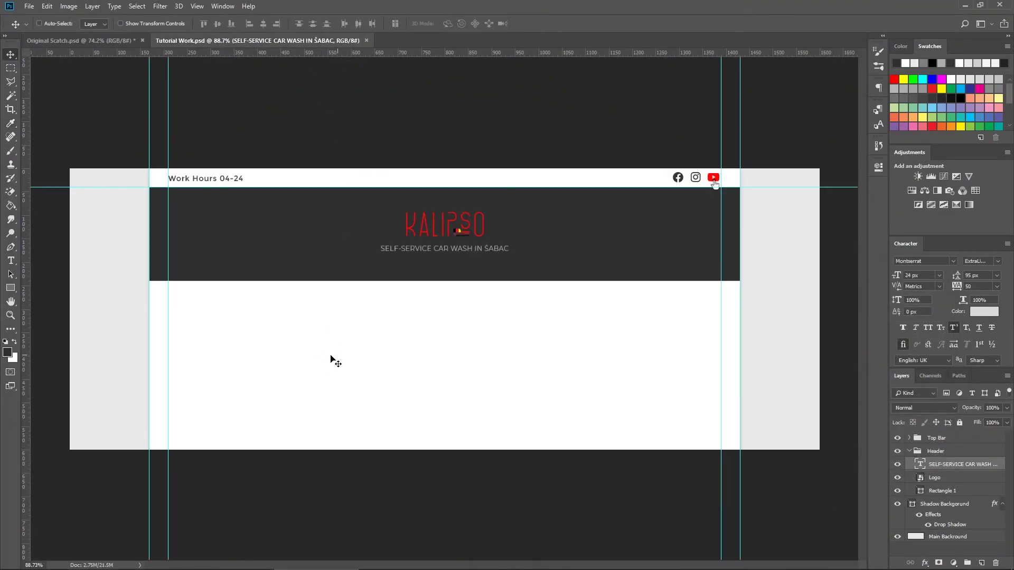
# Step: Draw a 1260 × 600 px rectangle above Shadow Backgorund and move it beneath the header
pyautogui.click(908, 451)
pyautogui.click(945, 466)
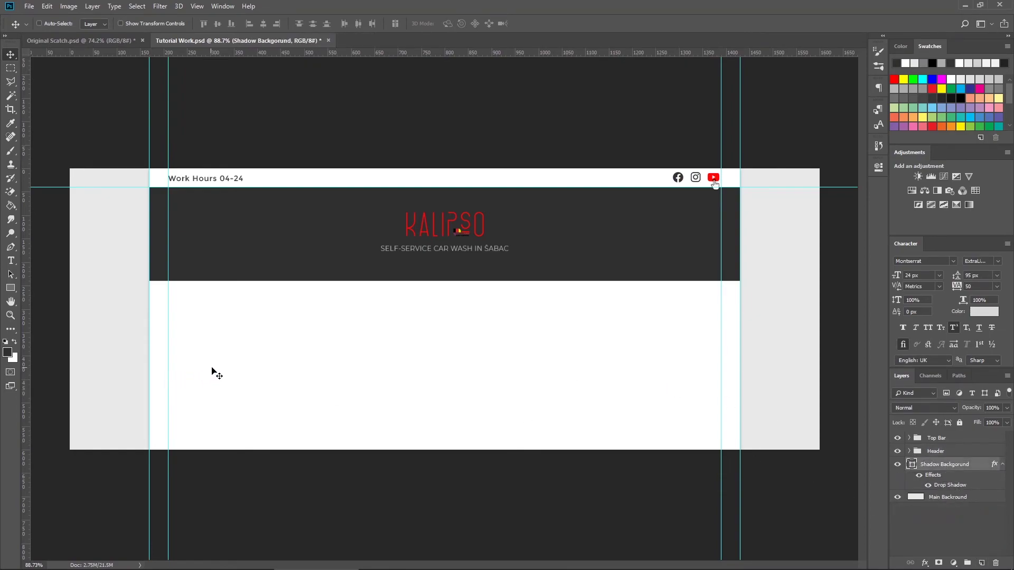
pyautogui.click(10, 288)
pyautogui.click(343, 336)
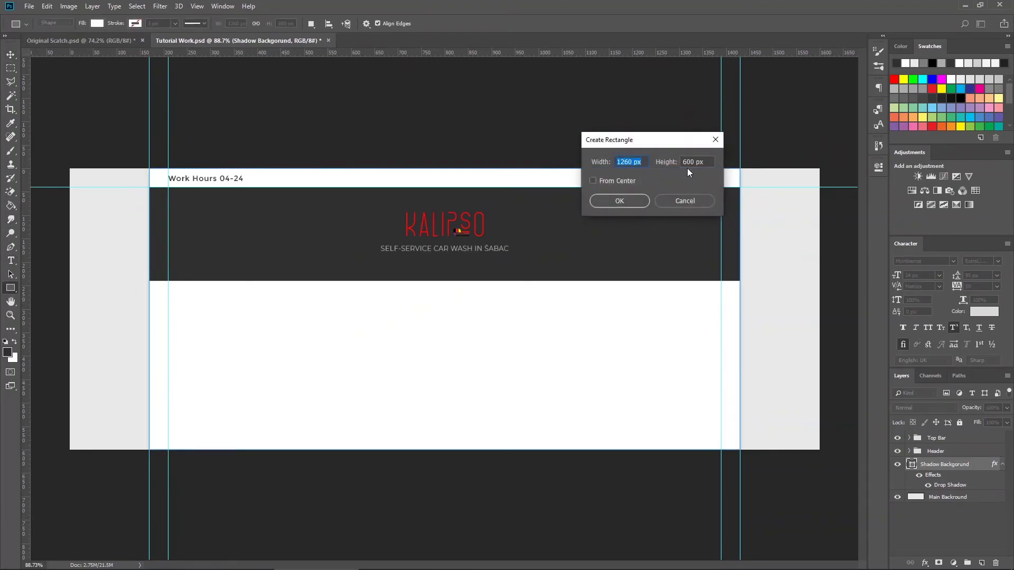
pyautogui.click(619, 201)
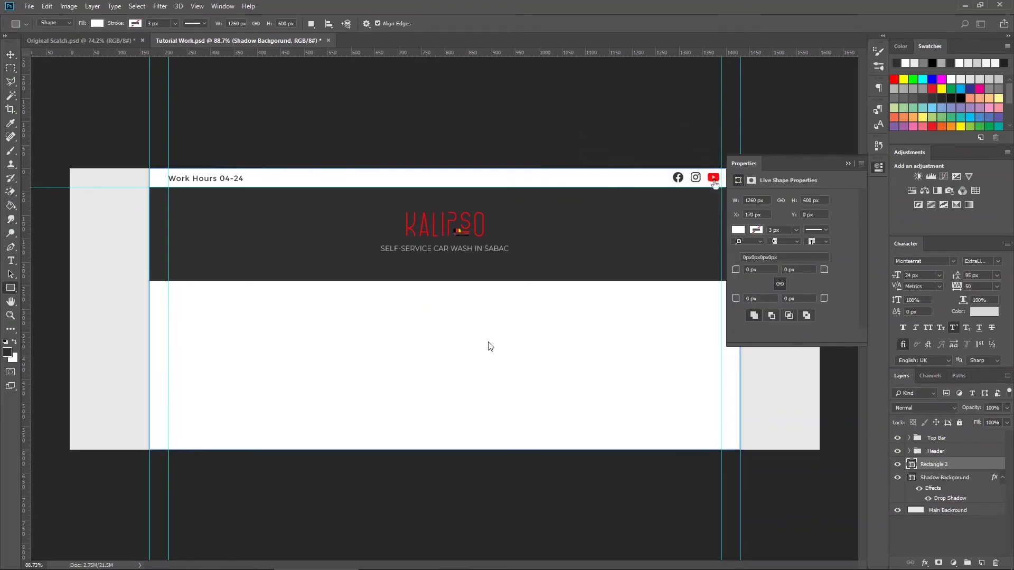
pyautogui.click(845, 164)
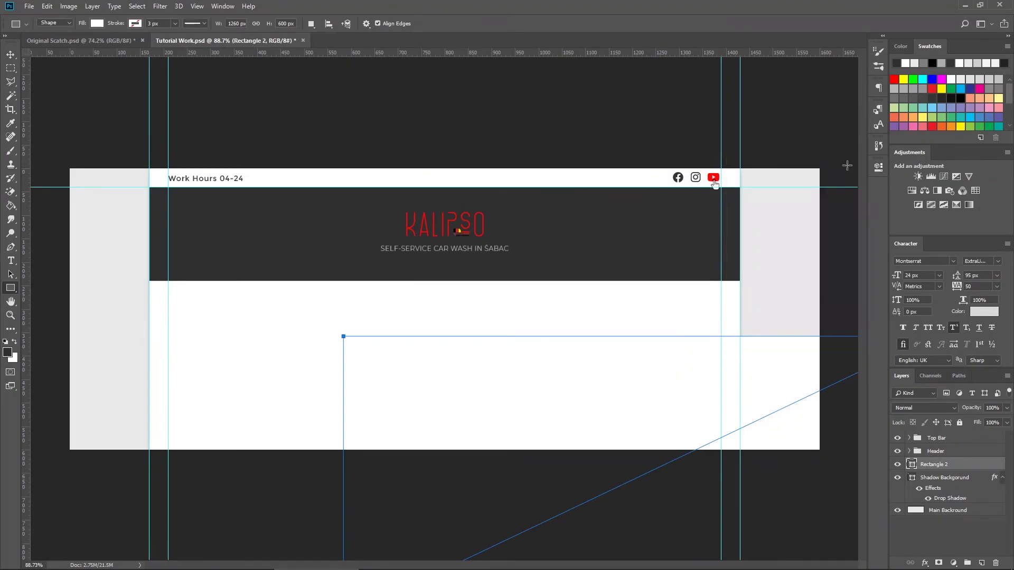
pyautogui.press('v')
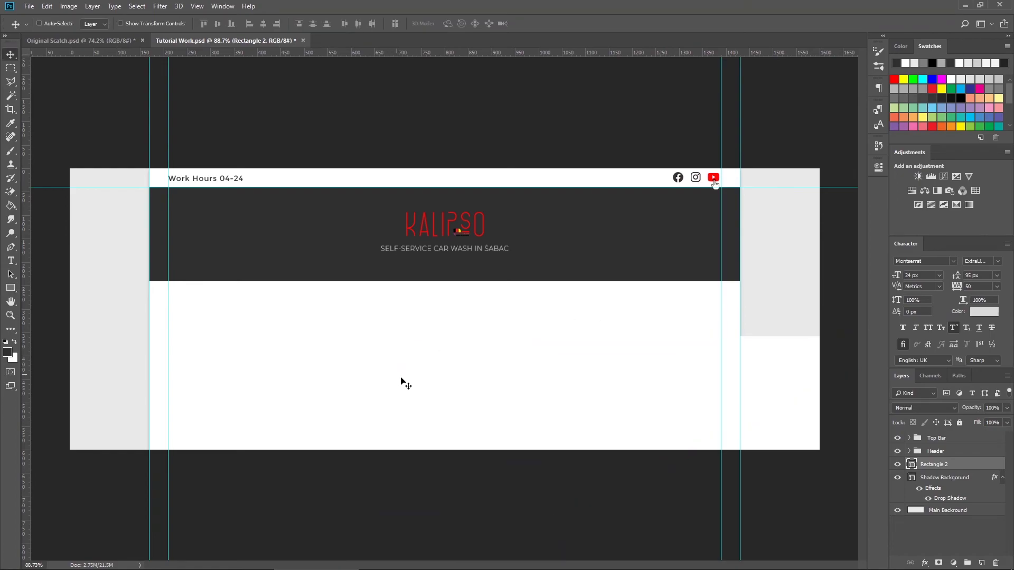
pyautogui.moveTo(506, 490); pyautogui.dragTo(399, 408)
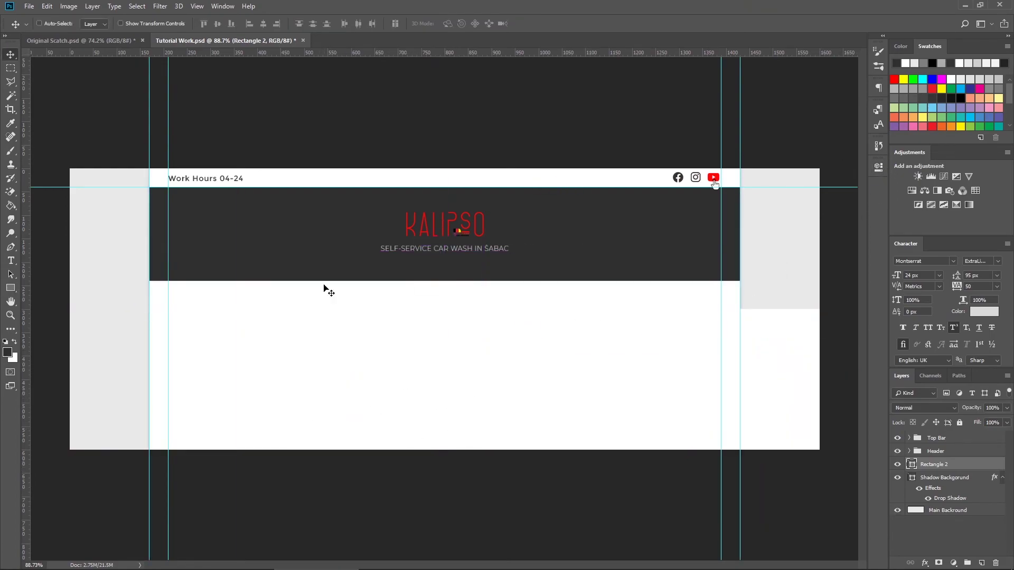
# Step: Set the foreground to #7f7f7f and fill Rectangle 2 with that recently used grey
pyautogui.click(8, 353)
pyautogui.write('7f7f7f')
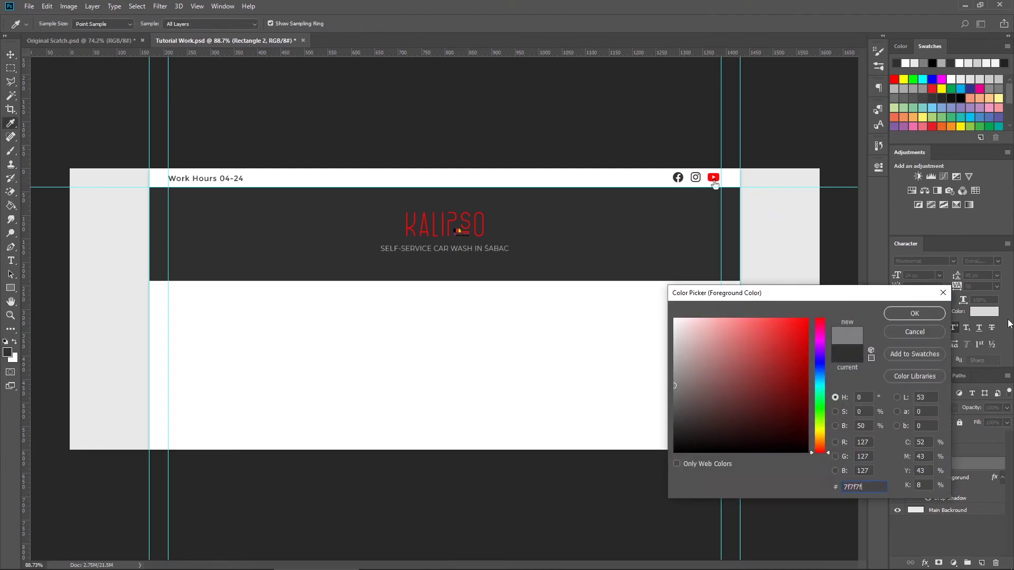
pyautogui.click(915, 313)
pyautogui.click(878, 168)
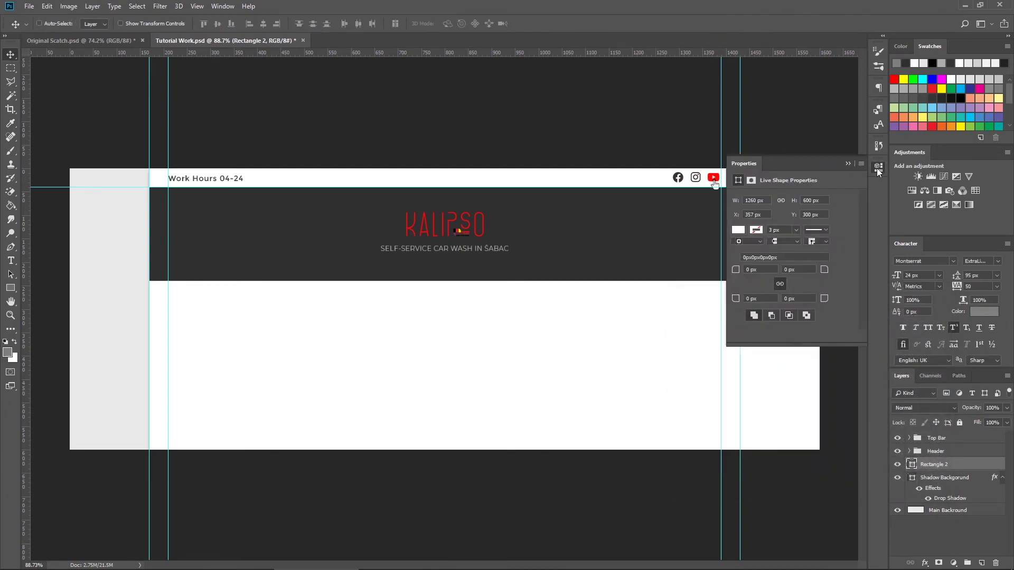
pyautogui.click(737, 229)
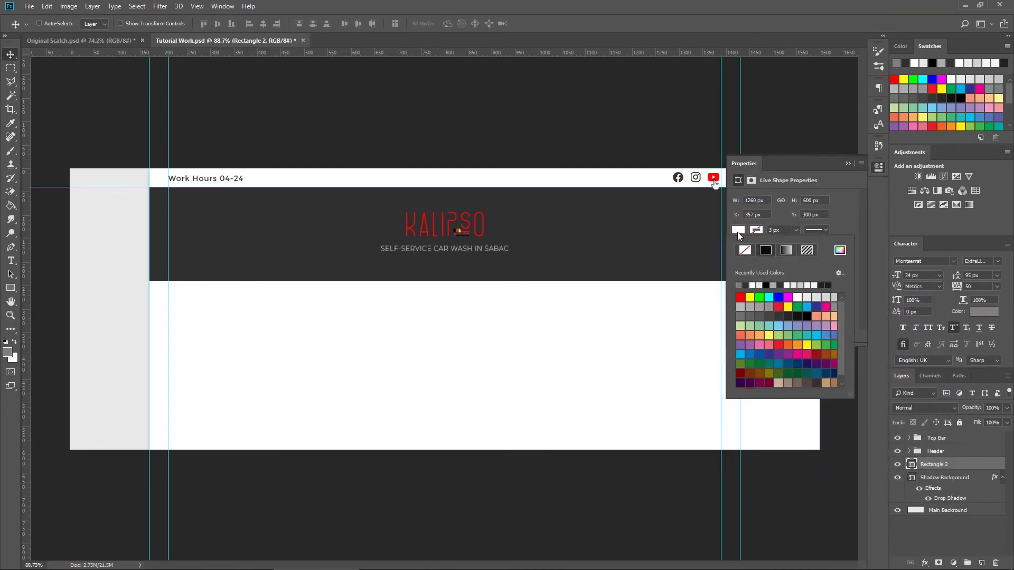
pyautogui.click(739, 285)
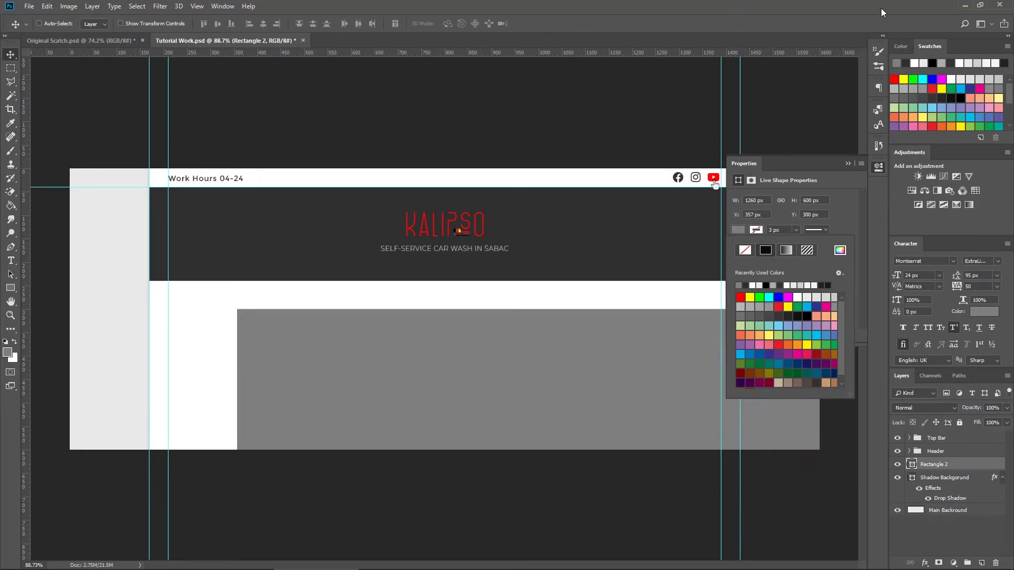
pyautogui.click(847, 163)
pyautogui.press('b')
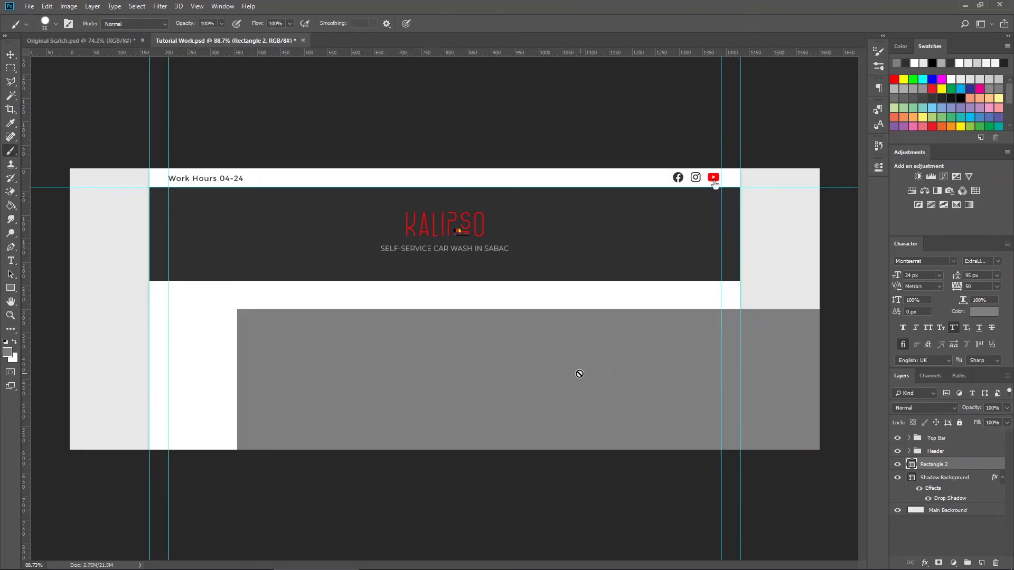
pyautogui.press('v')
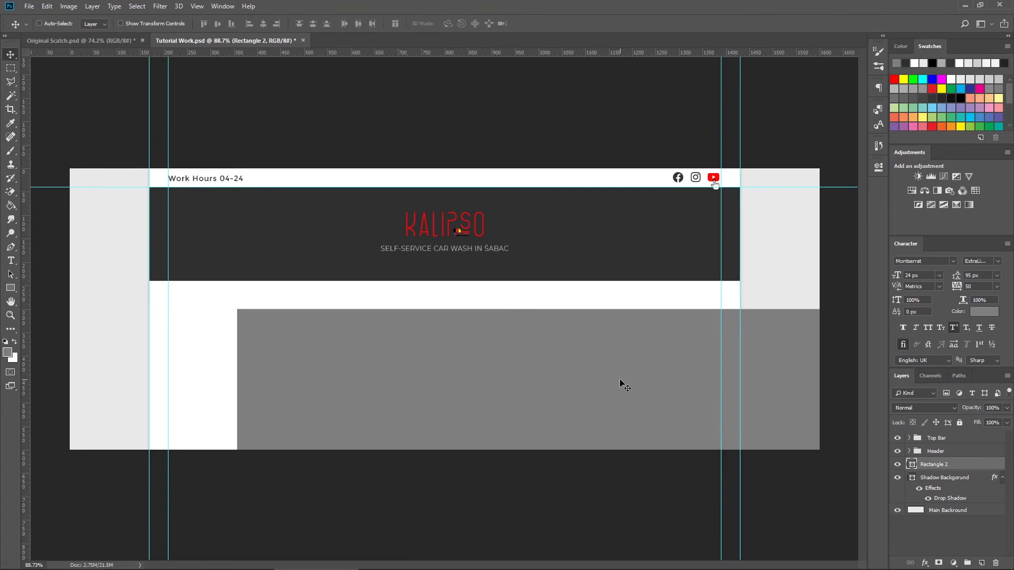
# Step: Rename the Rectangle 2 layer to 'Video Background'
pyautogui.doubleClick(929, 464)
pyautogui.write('Video Background')
pyautogui.press('Return')
# Step: Move the Video Background rectangle up just beneath the header, nudging it into place
pyautogui.moveTo(330, 375); pyautogui.dragTo(253, 373)
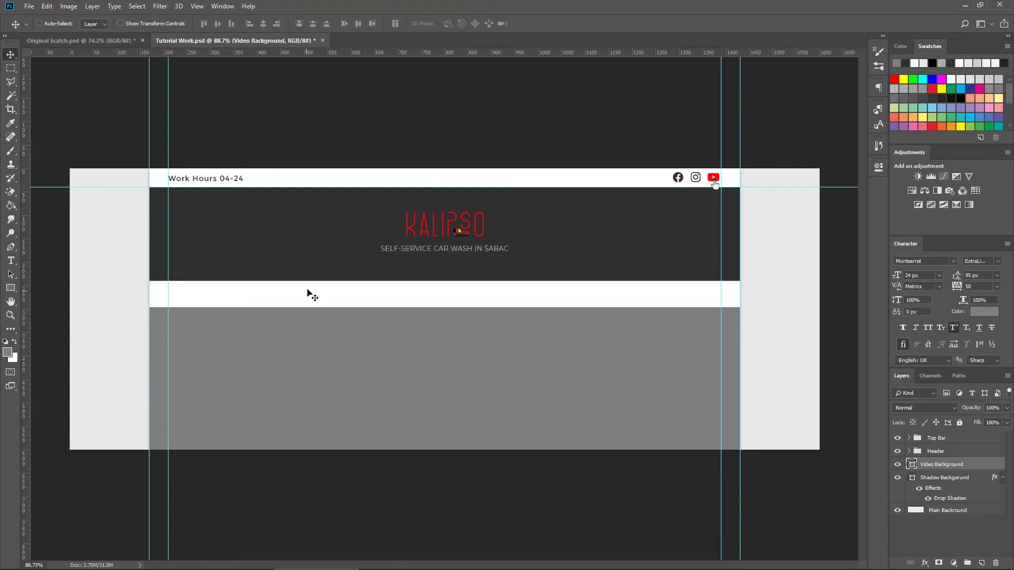
pyautogui.moveTo(331, 342); pyautogui.dragTo(370, 322)
pyautogui.press('ctrl')
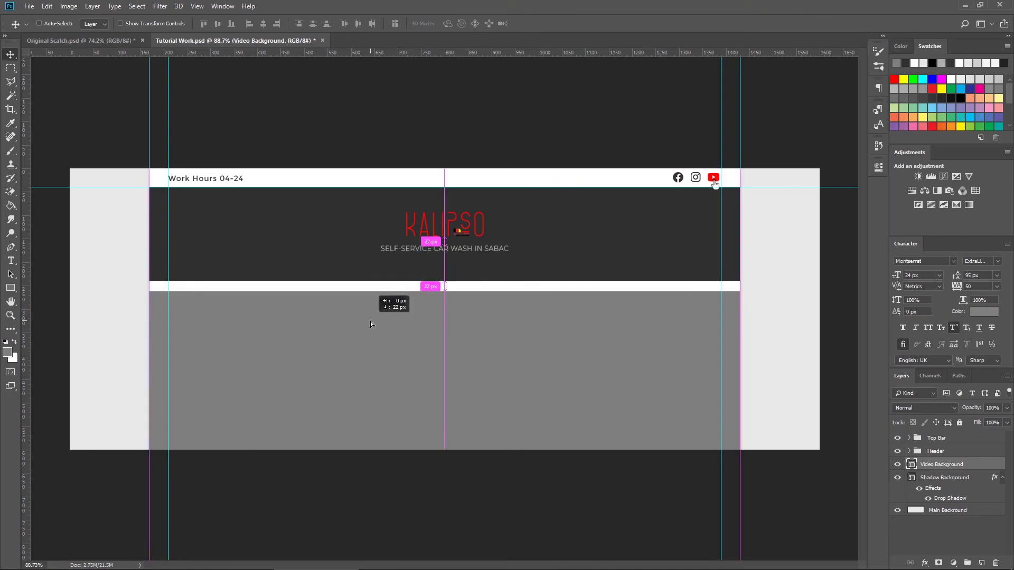
pyautogui.moveTo(370, 321); pyautogui.dragTo(371, 332)
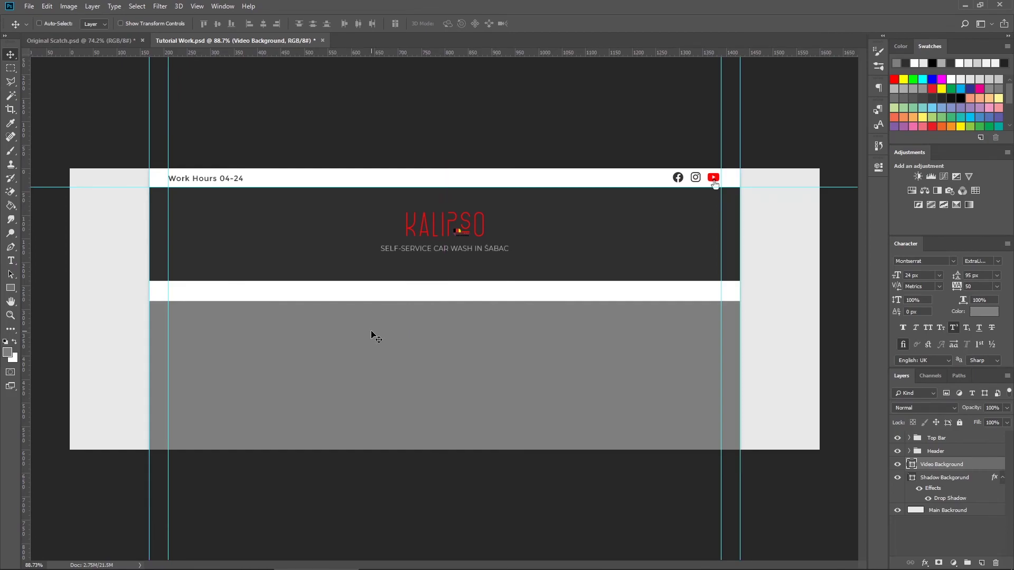
pyautogui.press('Up')
pyautogui.press('Up')
pyautogui.press('Up')
pyautogui.press('Up')
pyautogui.press('Up')
pyautogui.press('Up')
pyautogui.press('Up')
pyautogui.press('Up')
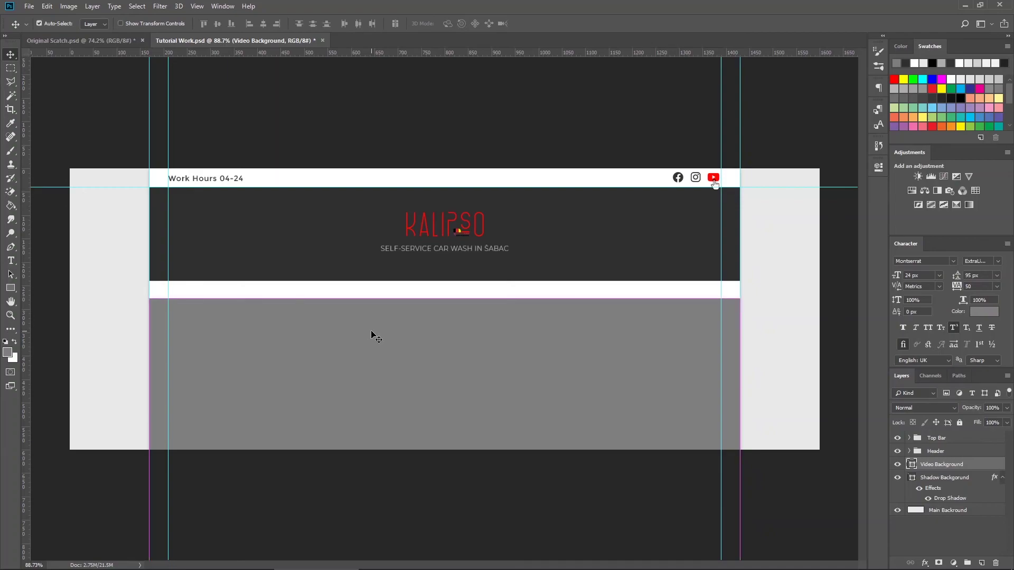
pyautogui.moveTo(384, 322); pyautogui.dragTo(383, 318)
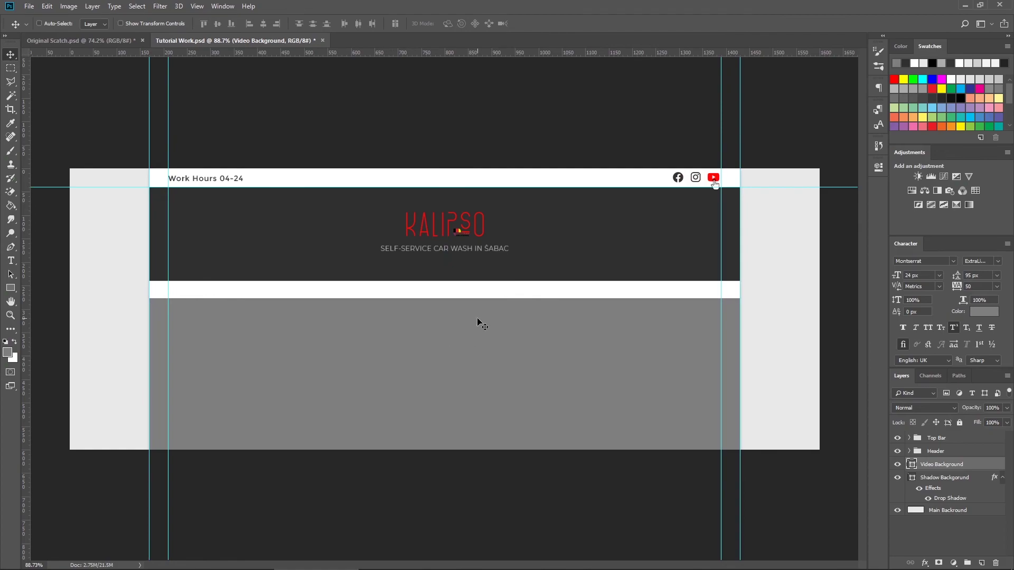
# Step: Place horizontal guides at the header and white-bar edges, then nudge the rectangle down slightly
pyautogui.moveTo(320, 54); pyautogui.dragTo(310, 281)
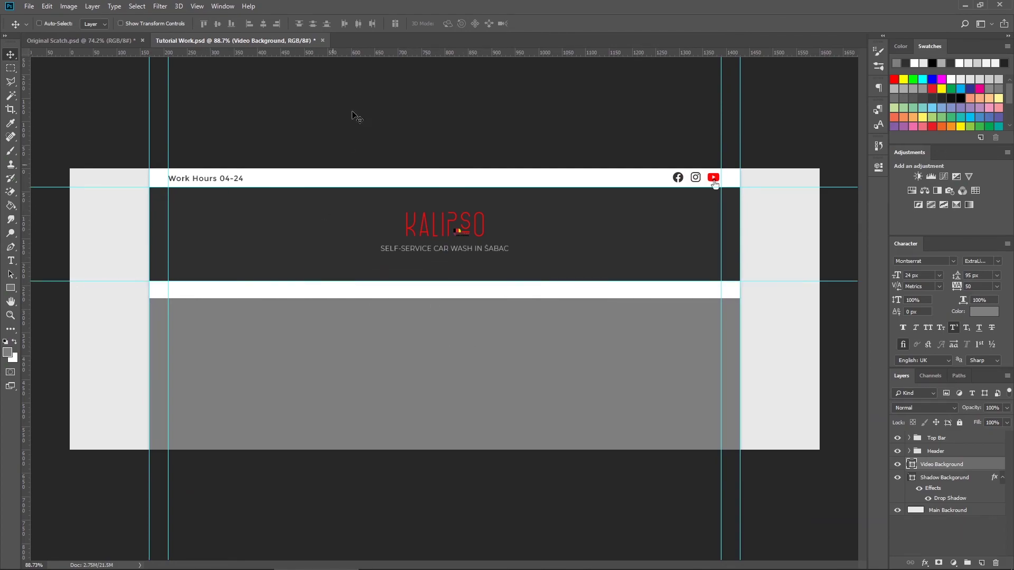
pyautogui.moveTo(370, 49); pyautogui.dragTo(373, 298)
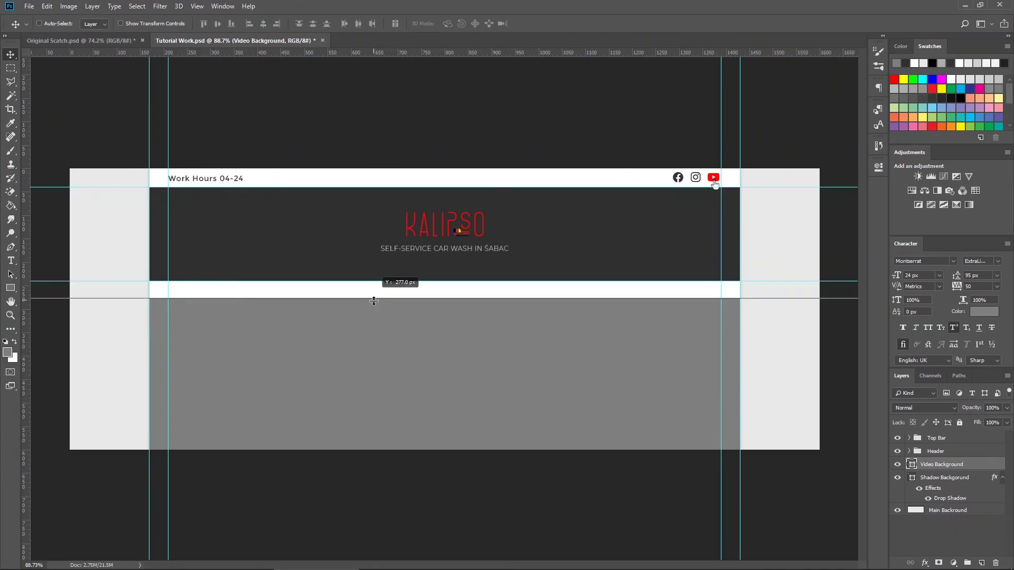
pyautogui.moveTo(375, 300); pyautogui.dragTo(336, 54)
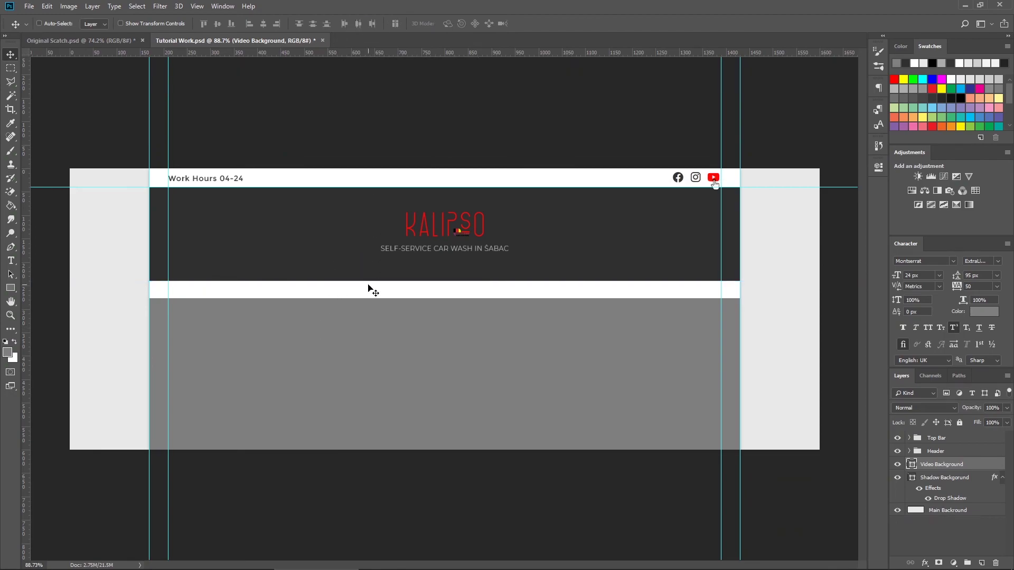
pyautogui.press('Down')
pyautogui.press('Down')
pyautogui.press('Down')
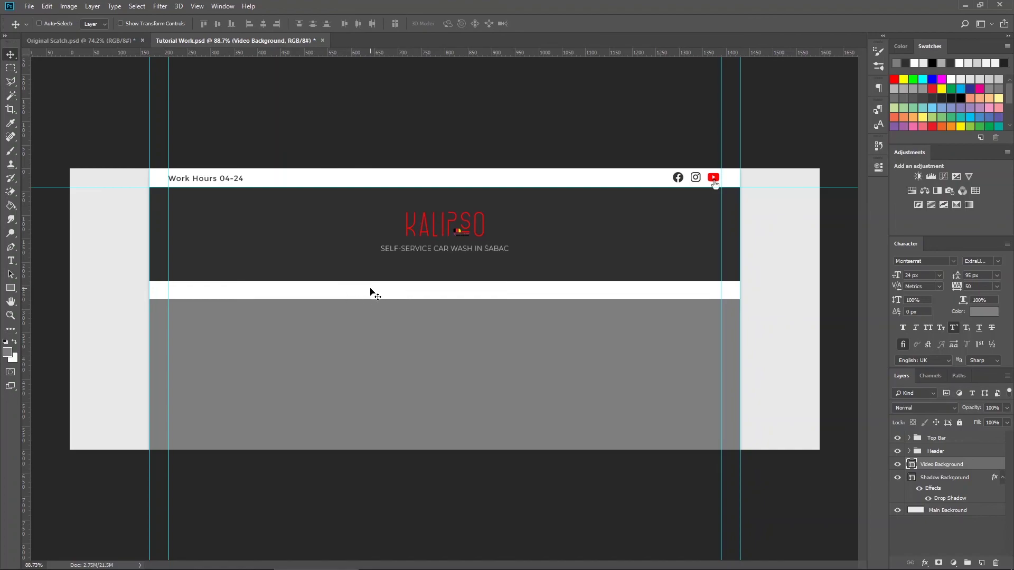
# Step: Copy the Menu group from Original Scatch into Tutorial Work and align it on the white bar
pyautogui.click(76, 40)
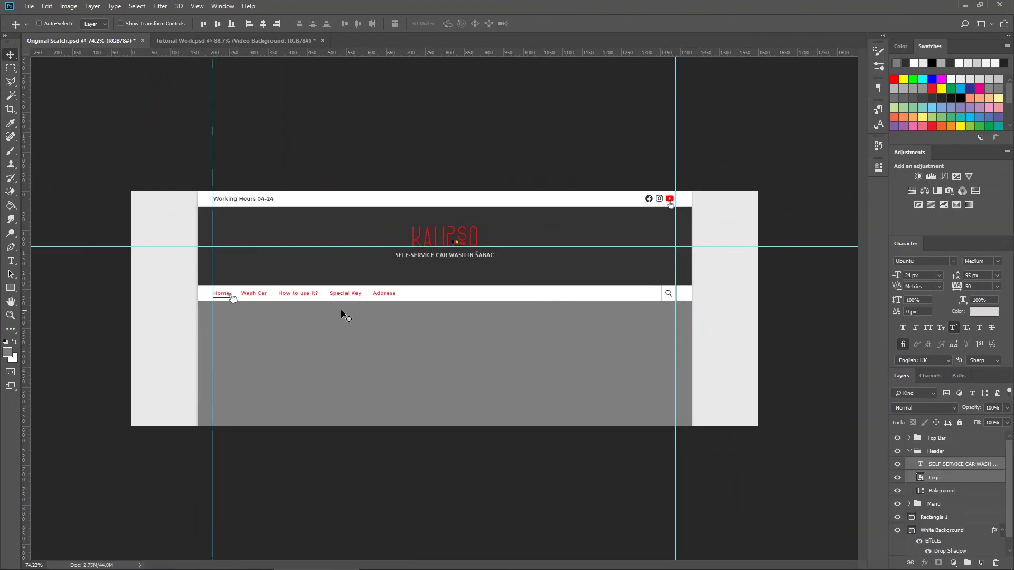
pyautogui.click(909, 452)
pyautogui.click(933, 465)
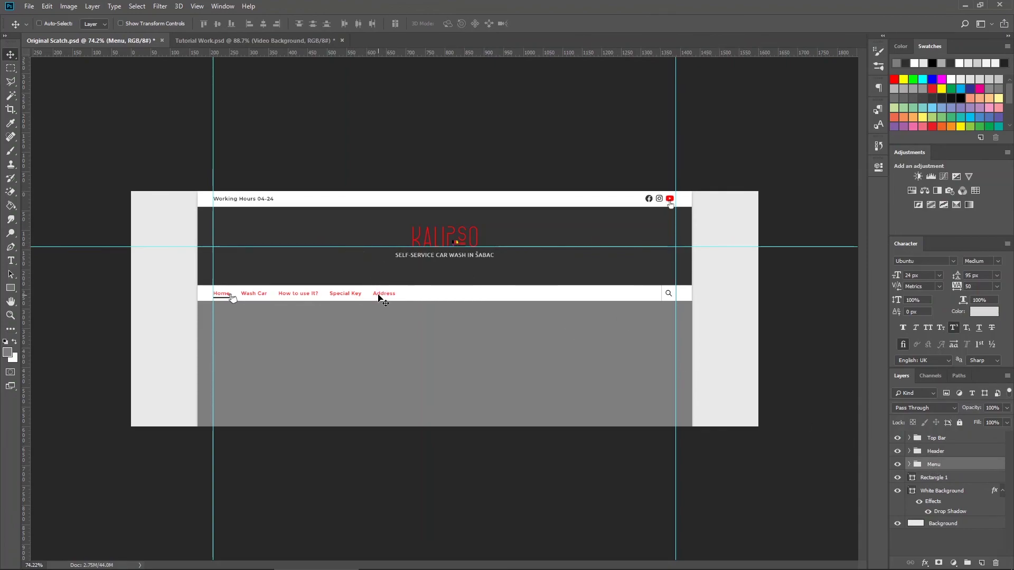
pyautogui.moveTo(378, 296); pyautogui.dragTo(322, 157)
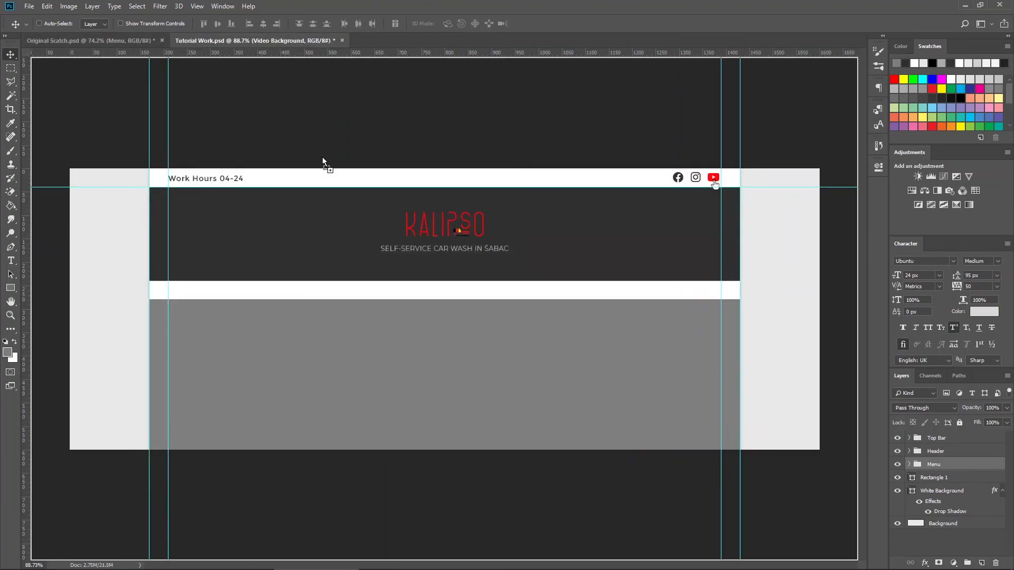
pyautogui.moveTo(339, 293); pyautogui.dragTo(419, 319)
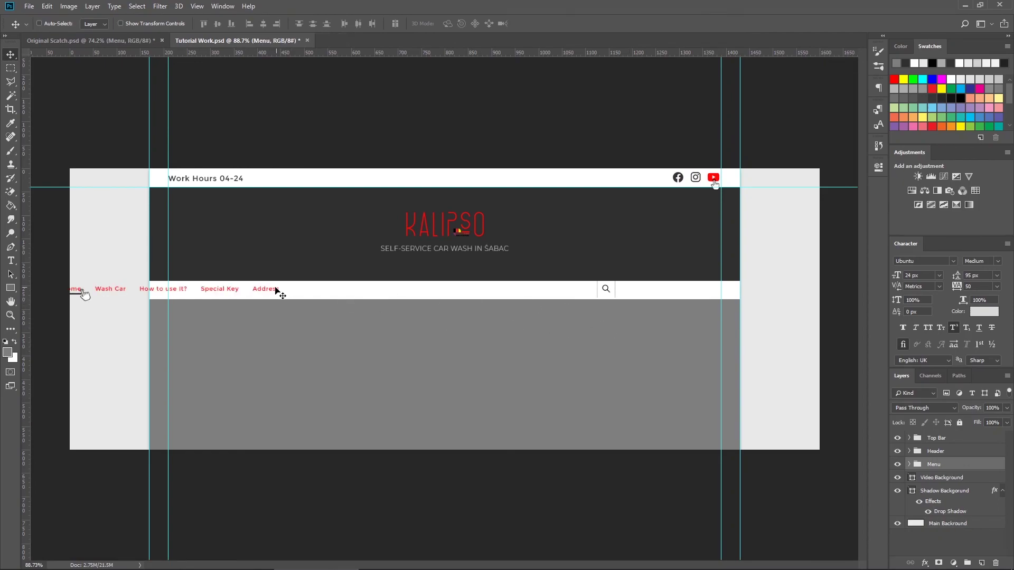
pyautogui.moveTo(278, 291); pyautogui.dragTo(379, 291)
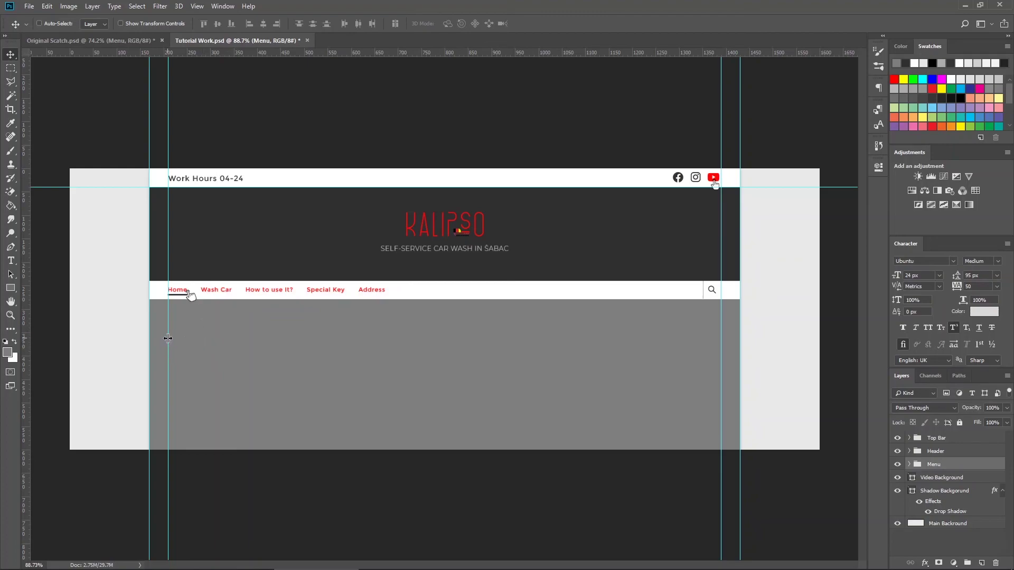
# Step: Move the vertical guides outward to x=118 and x=1517
pyautogui.moveTo(166, 340); pyautogui.dragTo(63, 339)
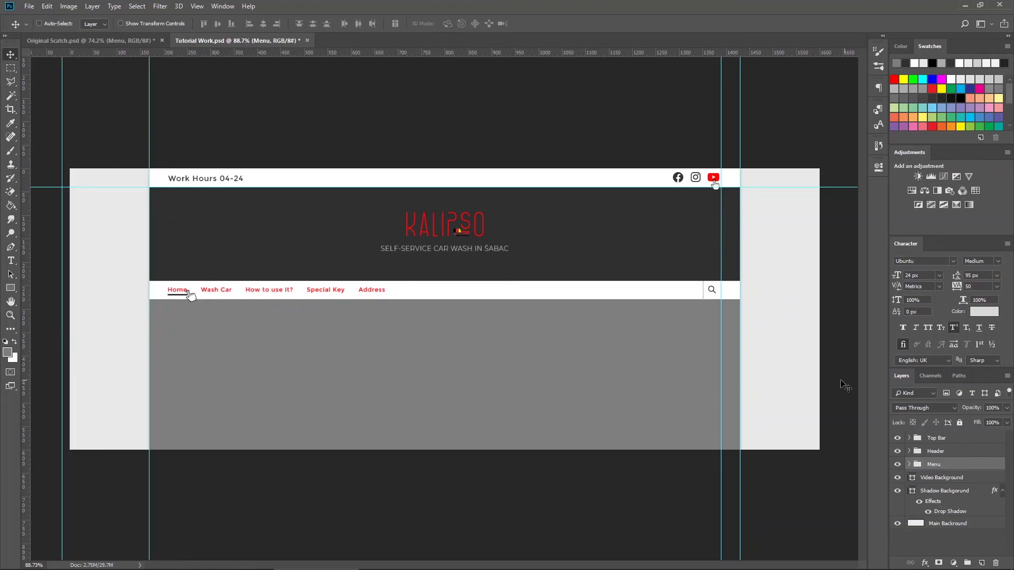
pyautogui.moveTo(726, 393); pyautogui.dragTo(801, 389)
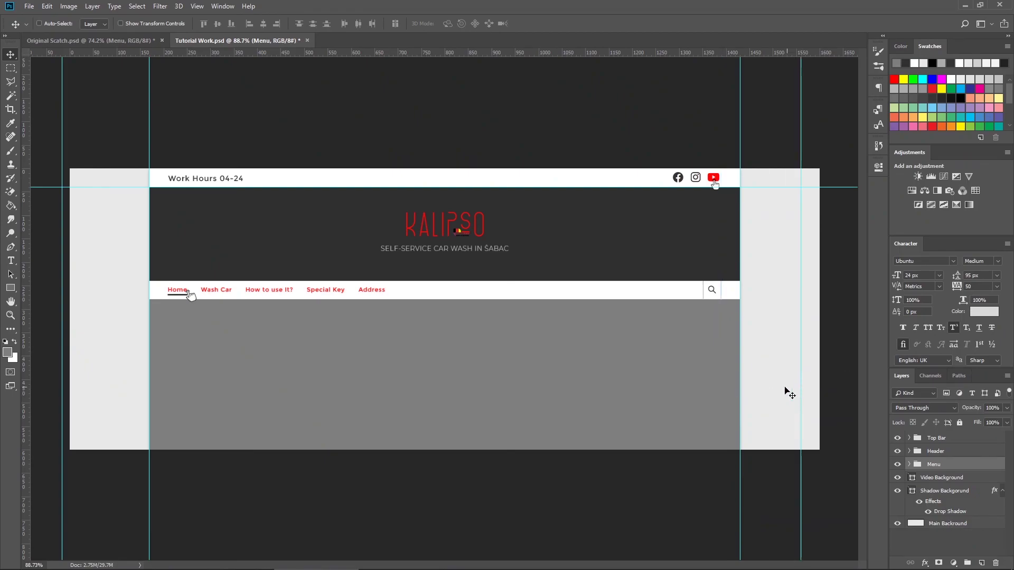
pyautogui.scroll(3, 399, 368)
# Step: Edit the menu text, cancel the colour picker, and select the spaces after Wash Car
pyautogui.press('t')
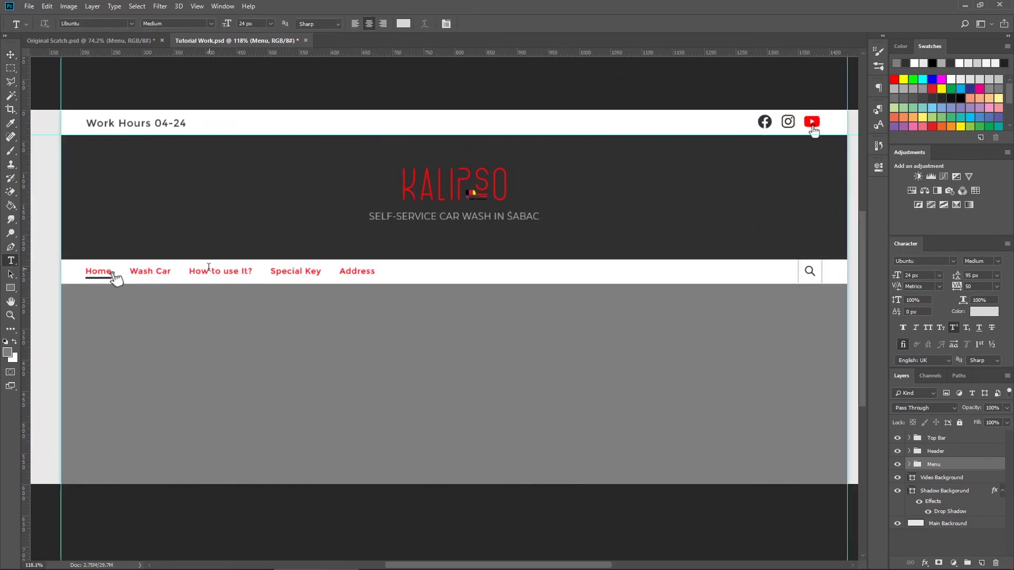
pyautogui.click(209, 272)
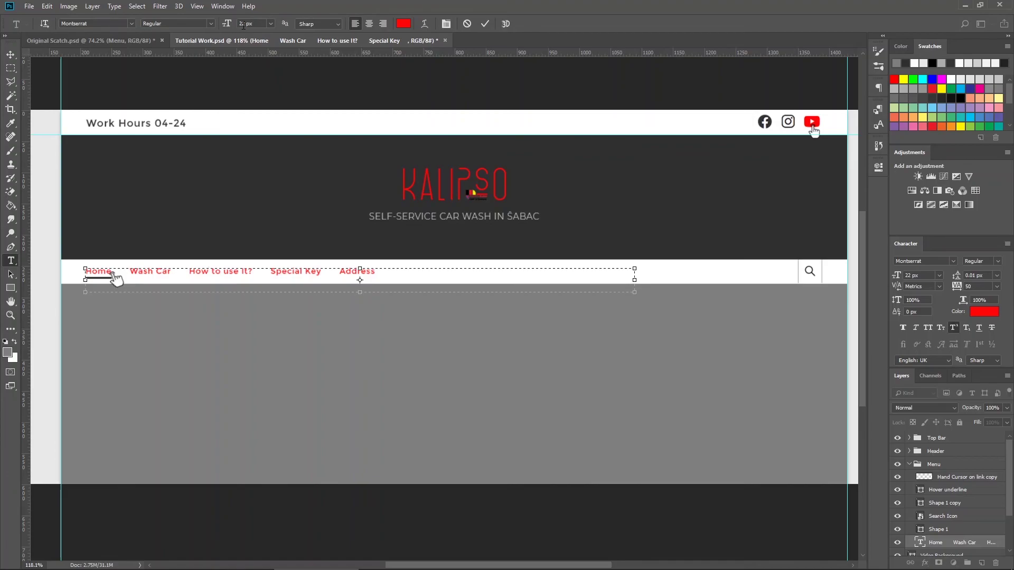
pyautogui.click(402, 23)
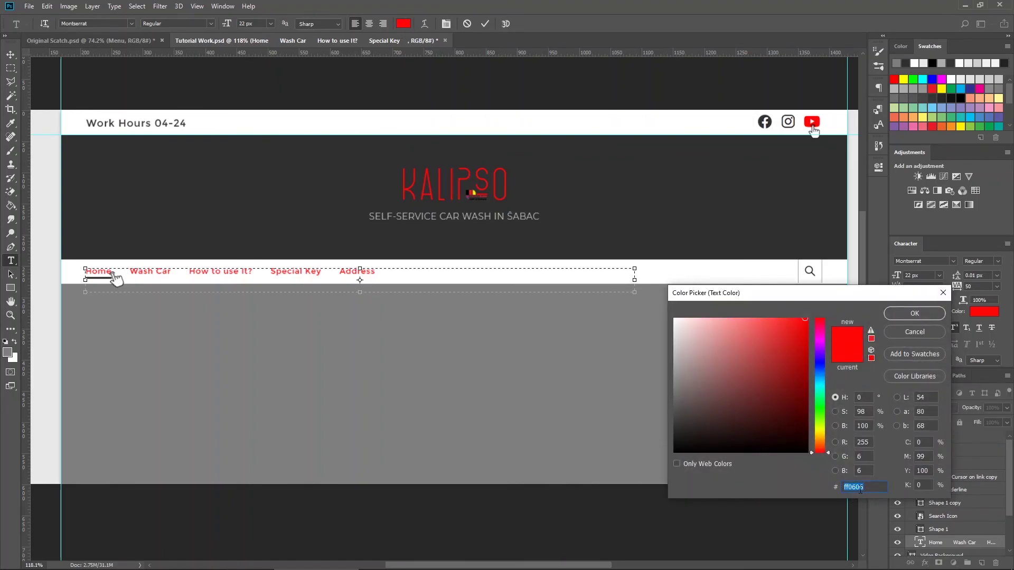
pyautogui.click(901, 333)
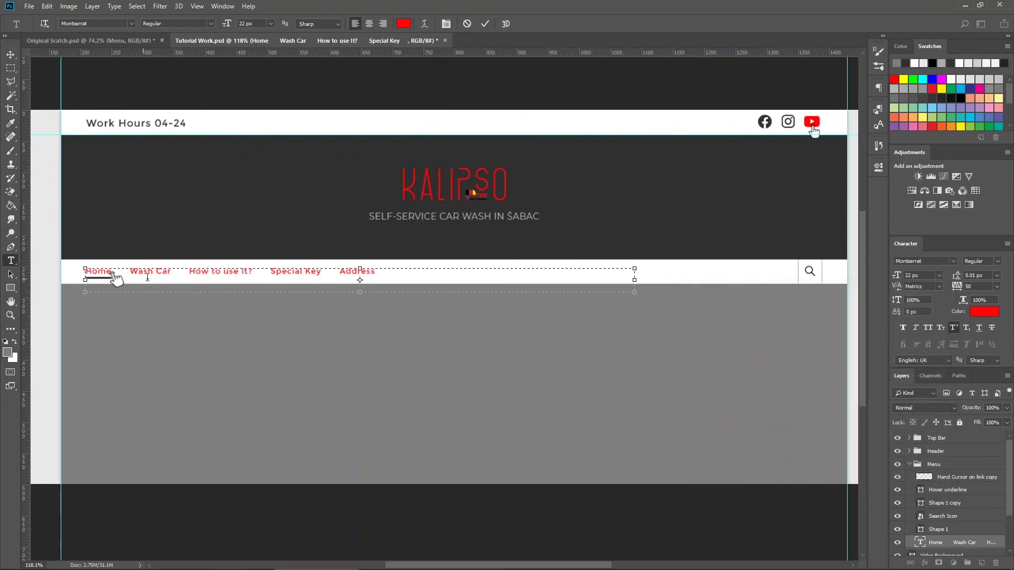
pyautogui.moveTo(172, 273); pyautogui.dragTo(187, 273)
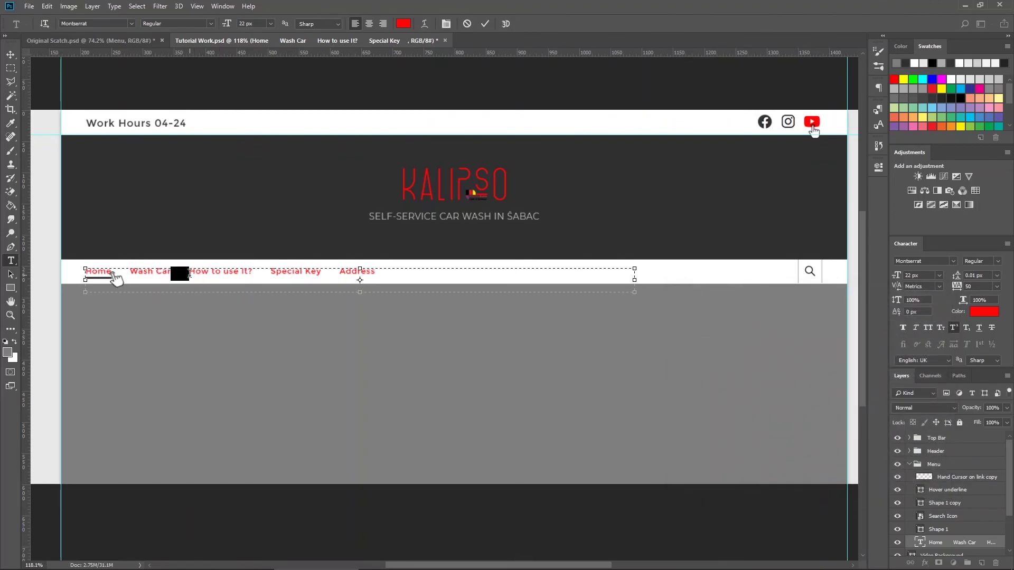